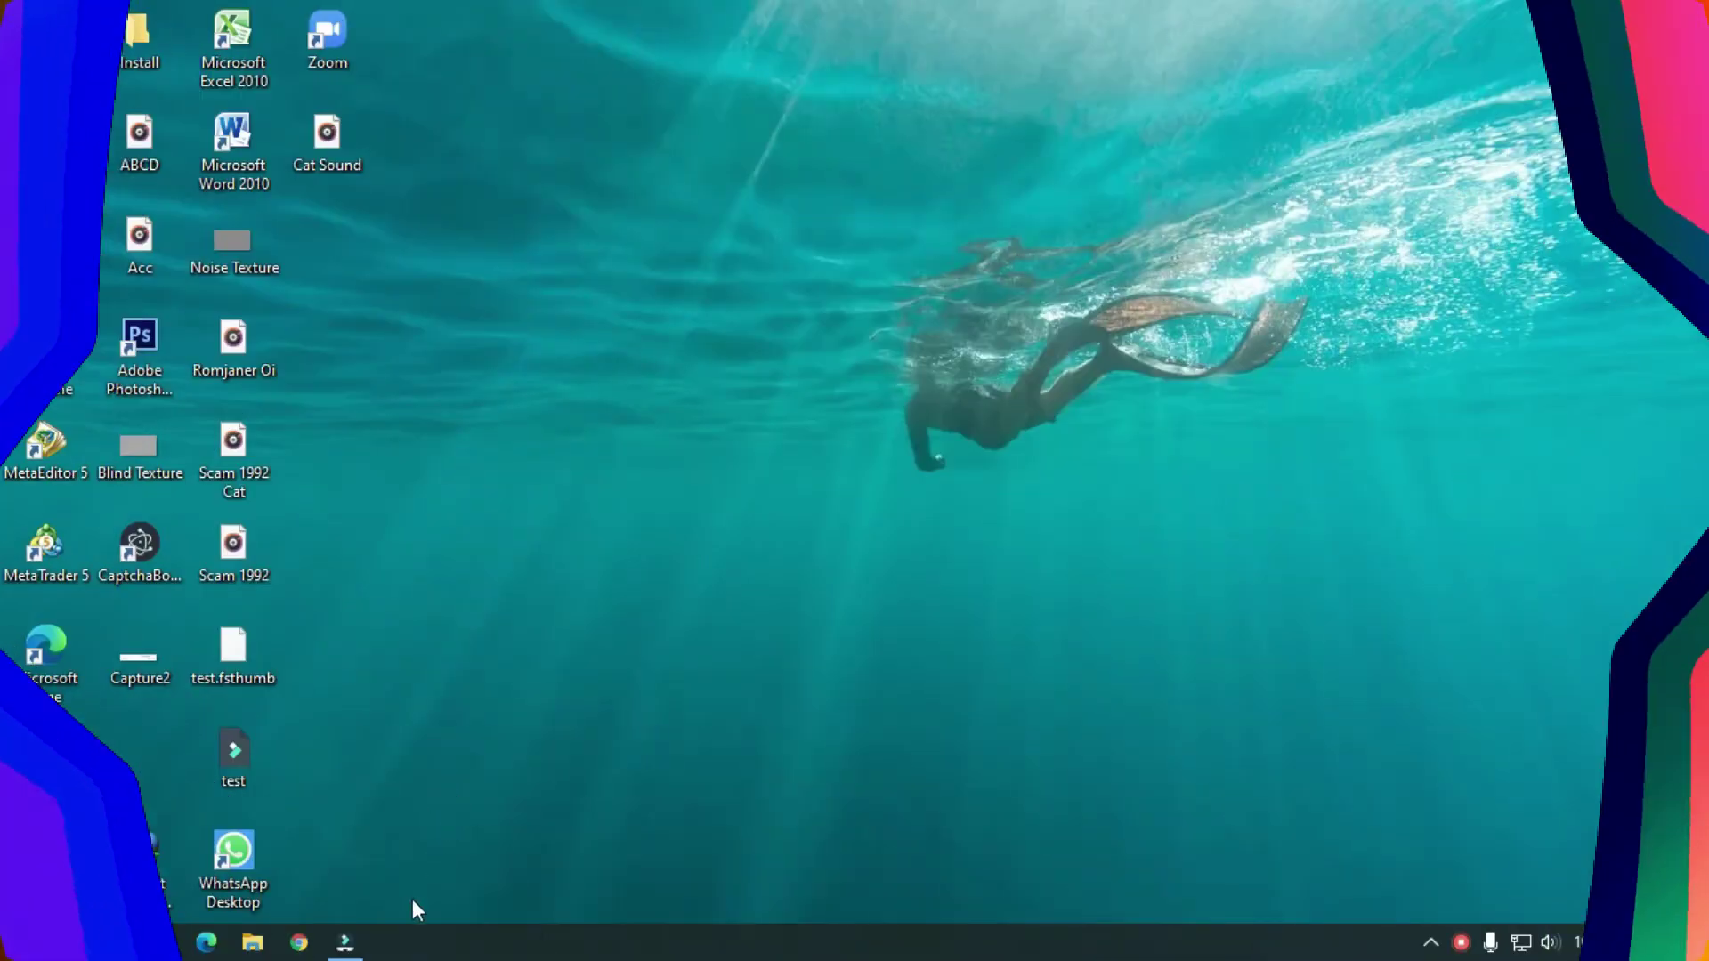
# Place the forest-walk video at the start of track 1 and zoom the timeline in
pyautogui.click(344, 942)
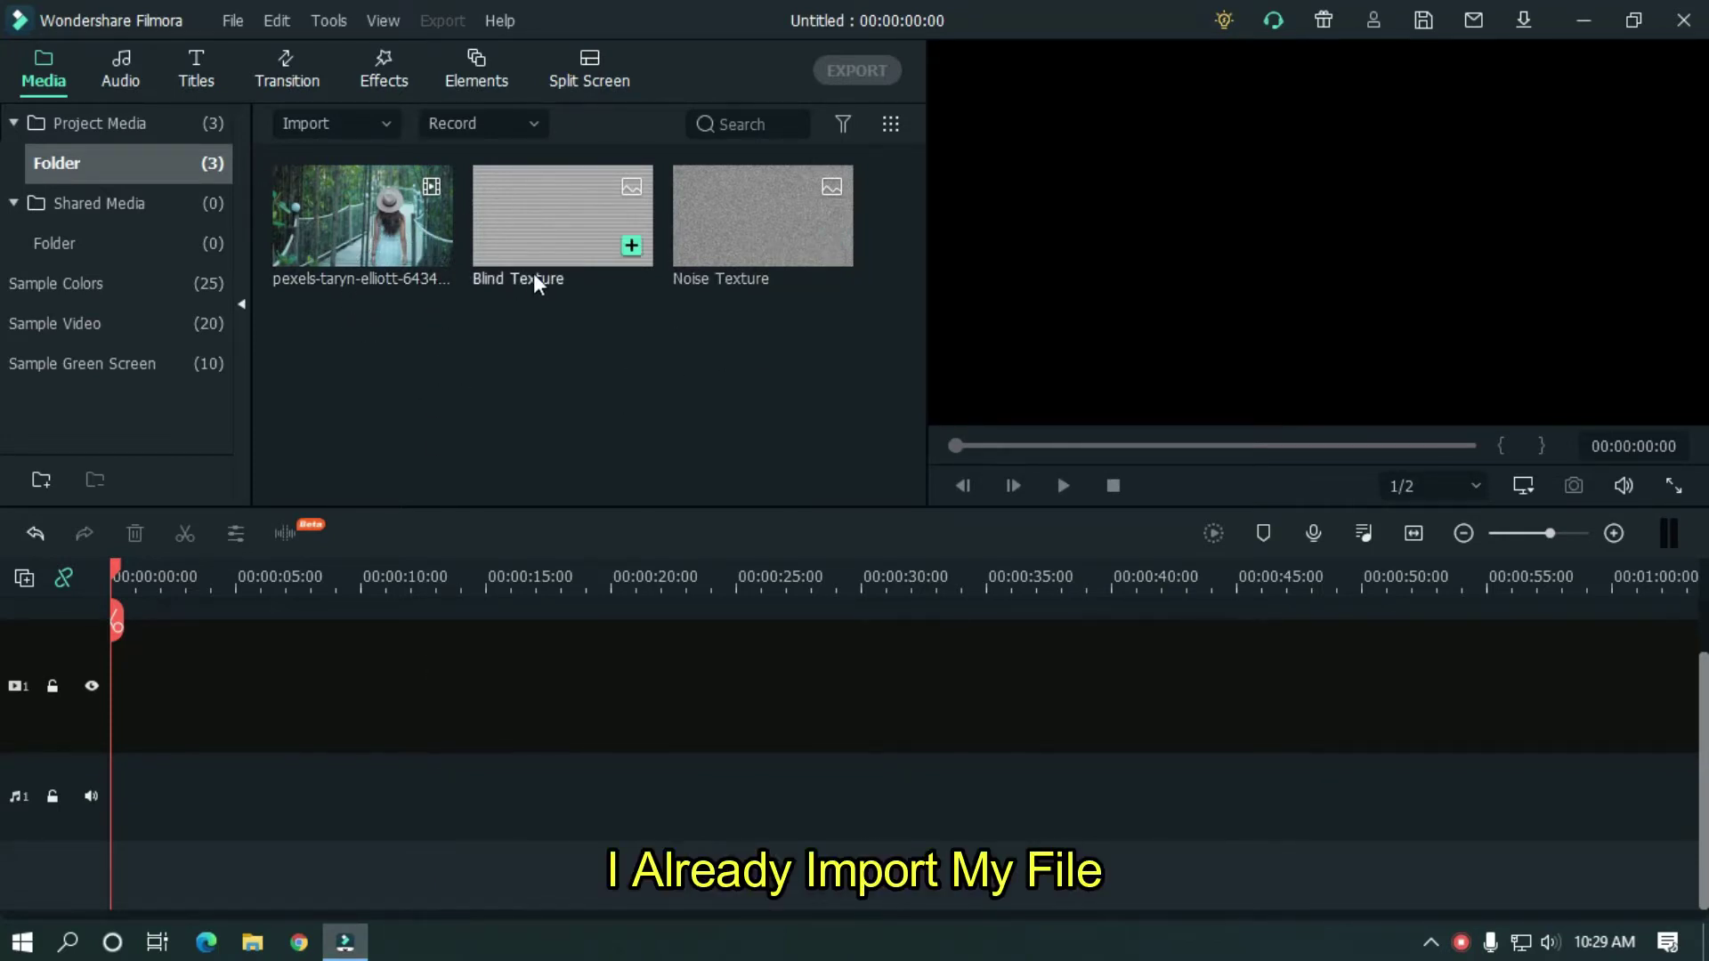
pyautogui.moveTo(411, 604); pyautogui.dragTo(110, 717)
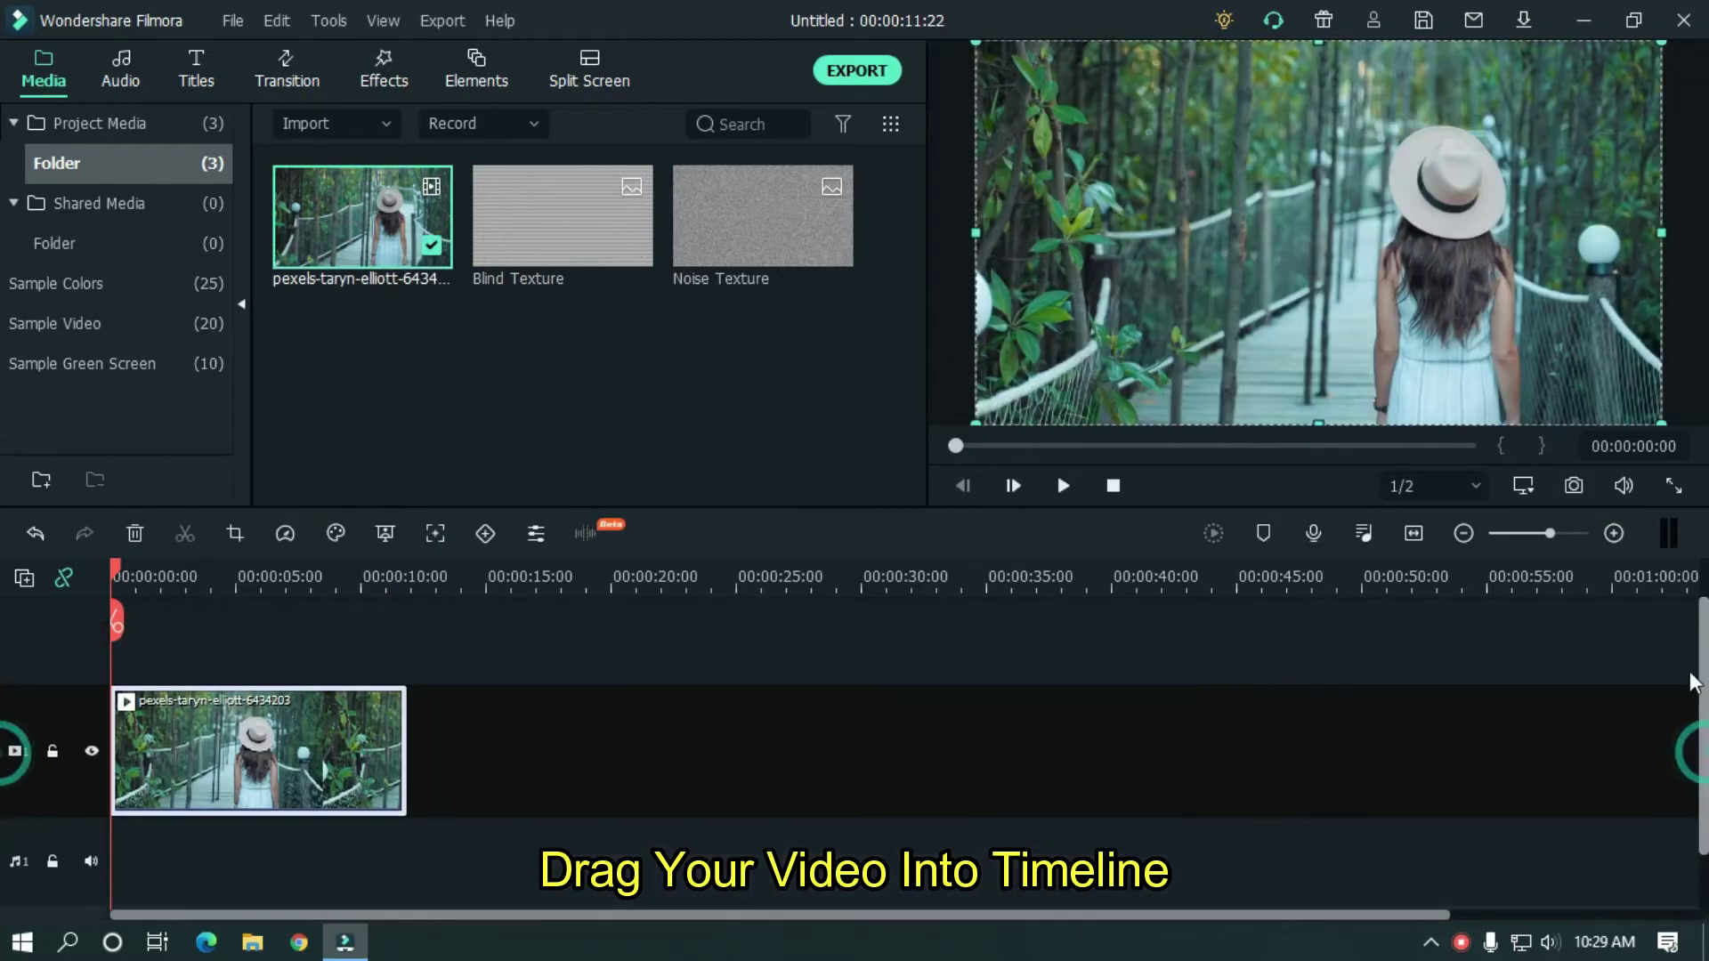
pyautogui.moveTo(496, 574); pyautogui.dragTo(1142, 578)
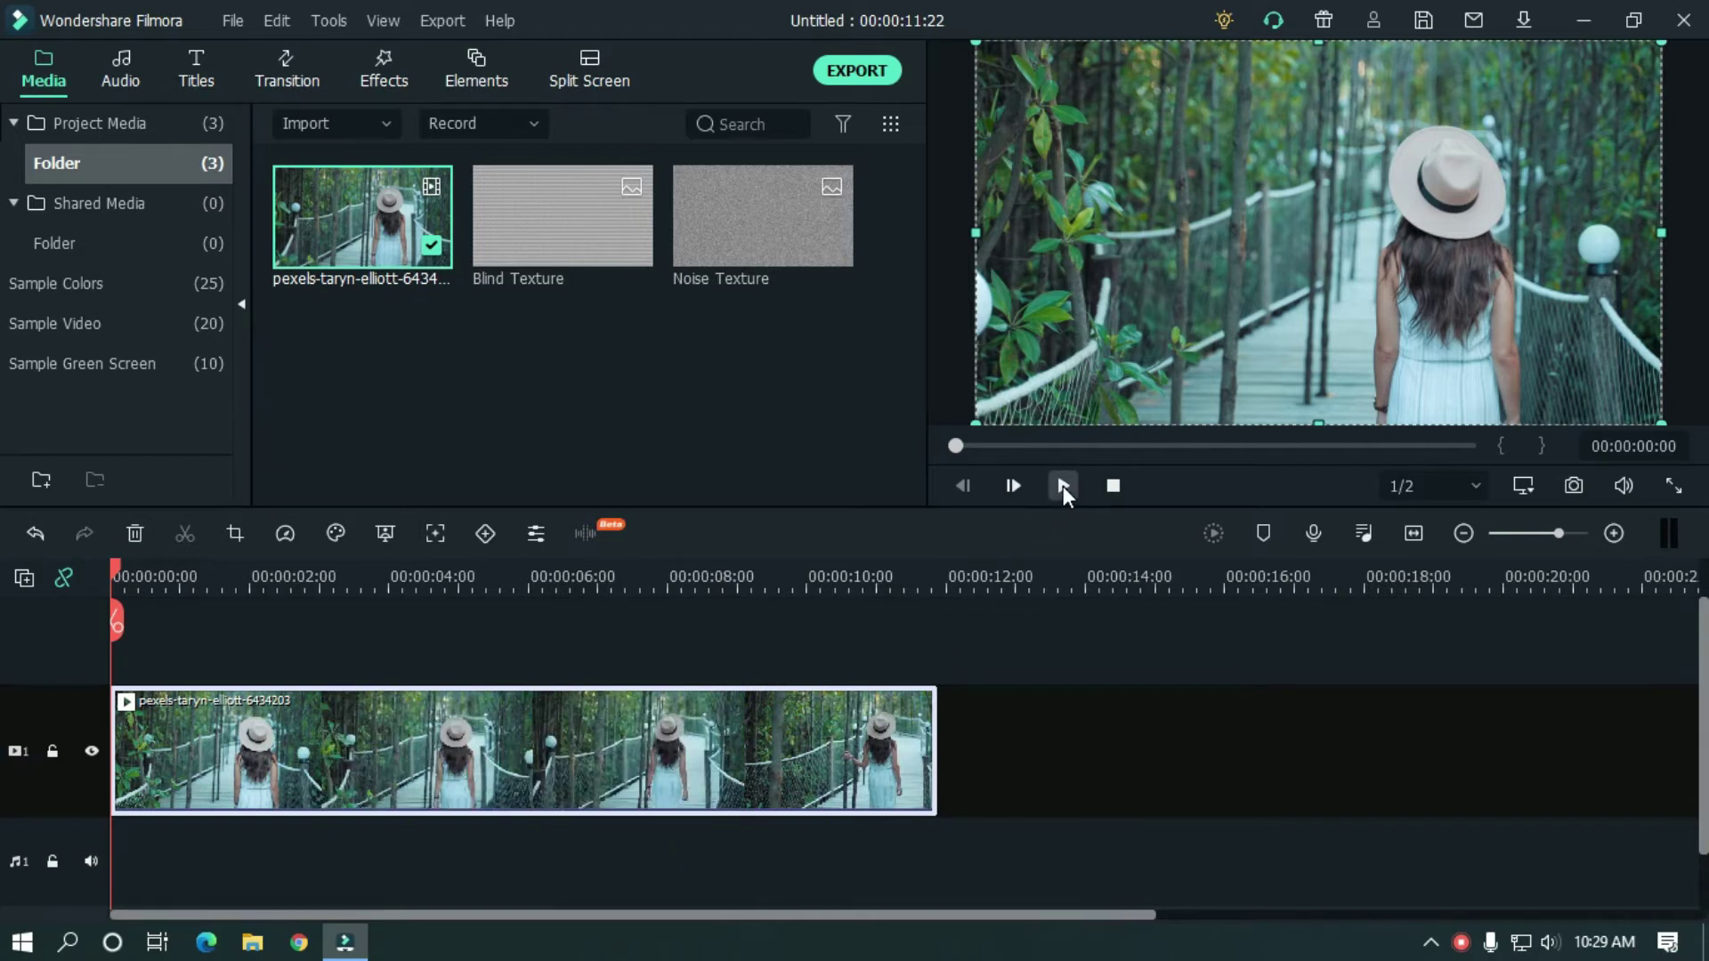
# Preview the clip, pause it, and return the playhead to the start
pyautogui.click(1063, 485)
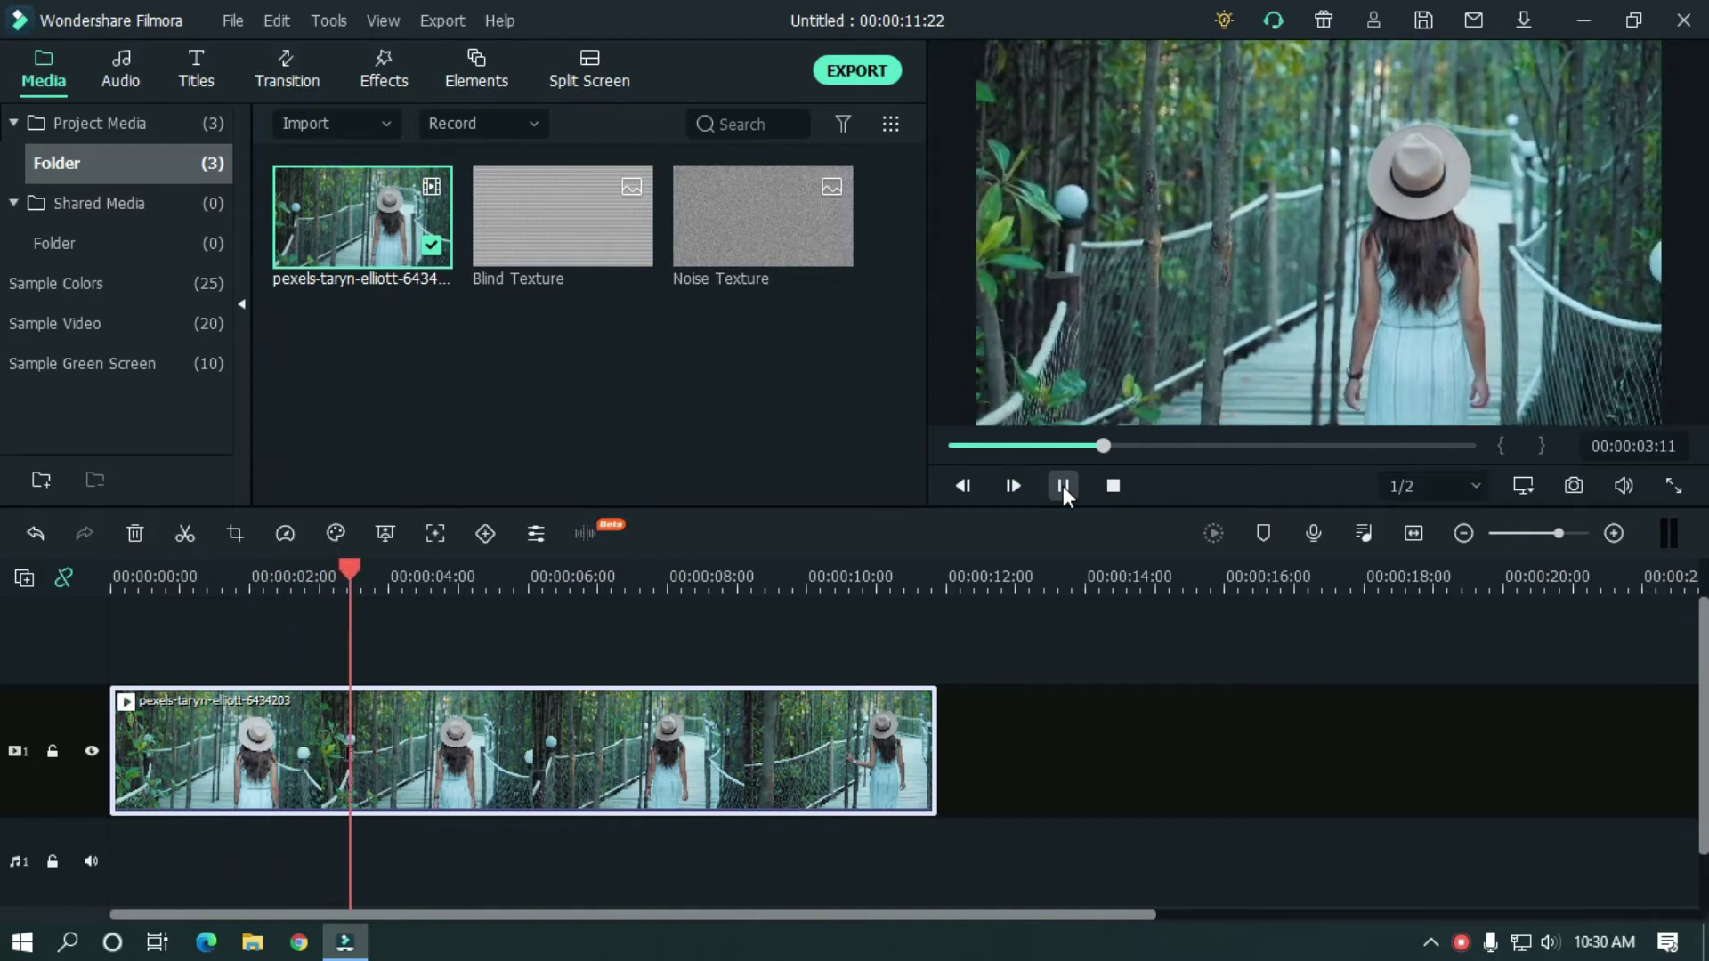
pyautogui.click(1063, 486)
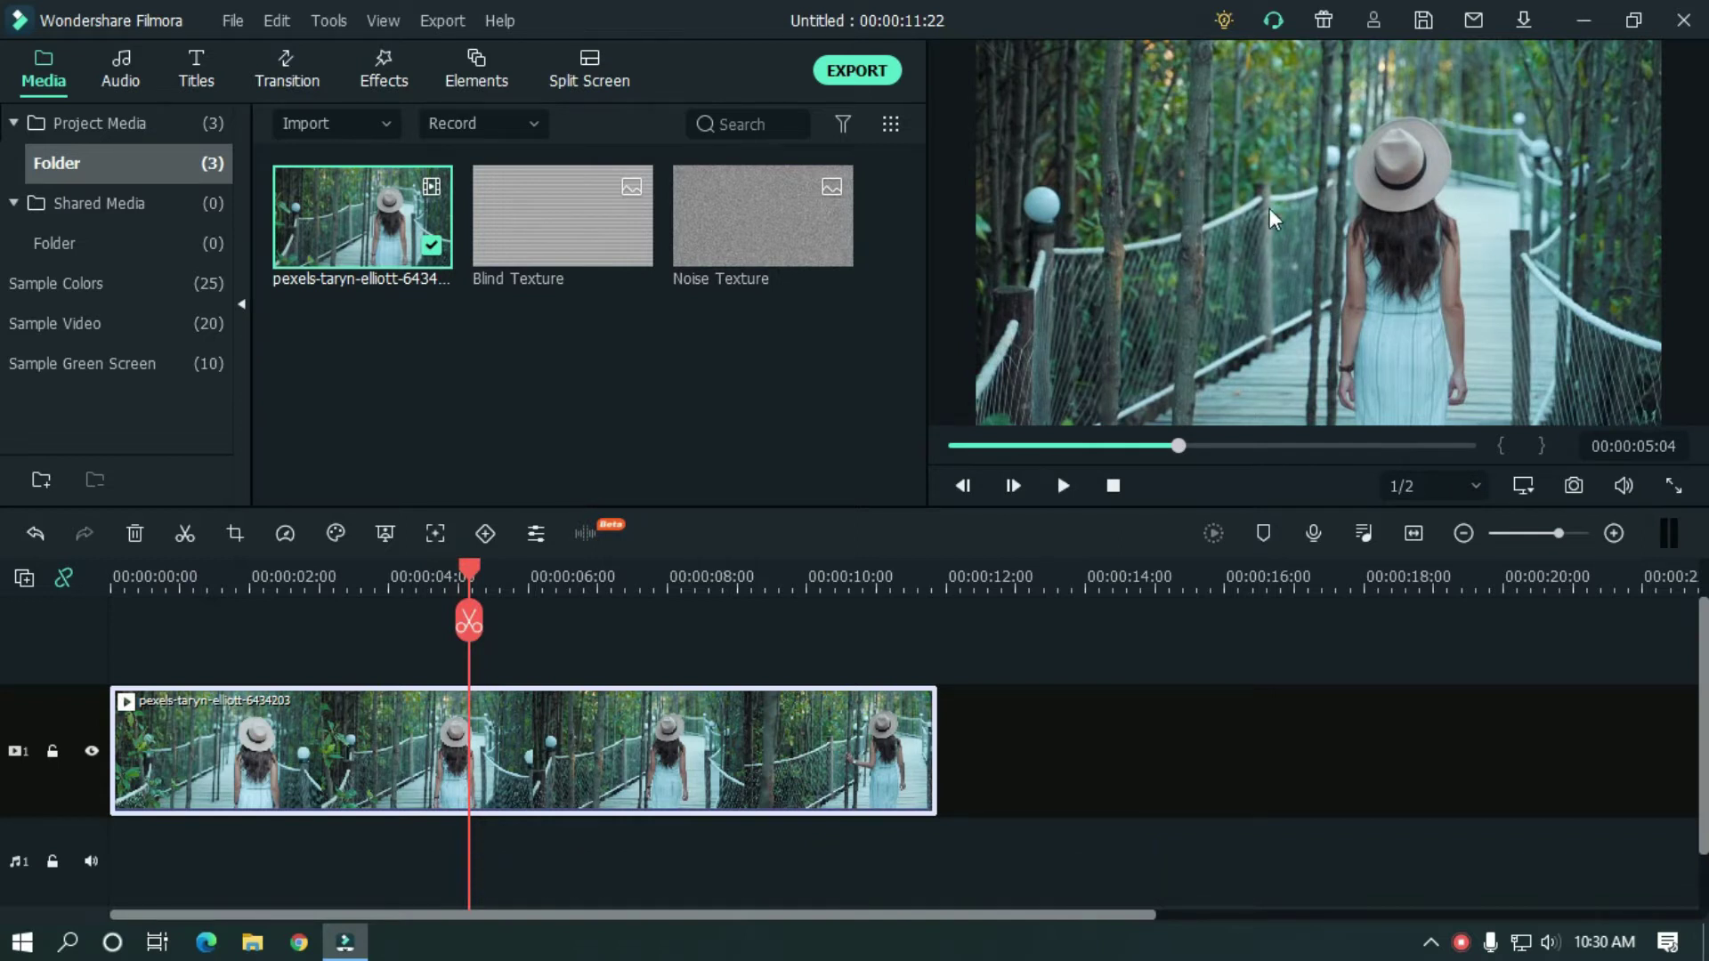
pyautogui.moveTo(472, 571); pyautogui.dragTo(3, 594)
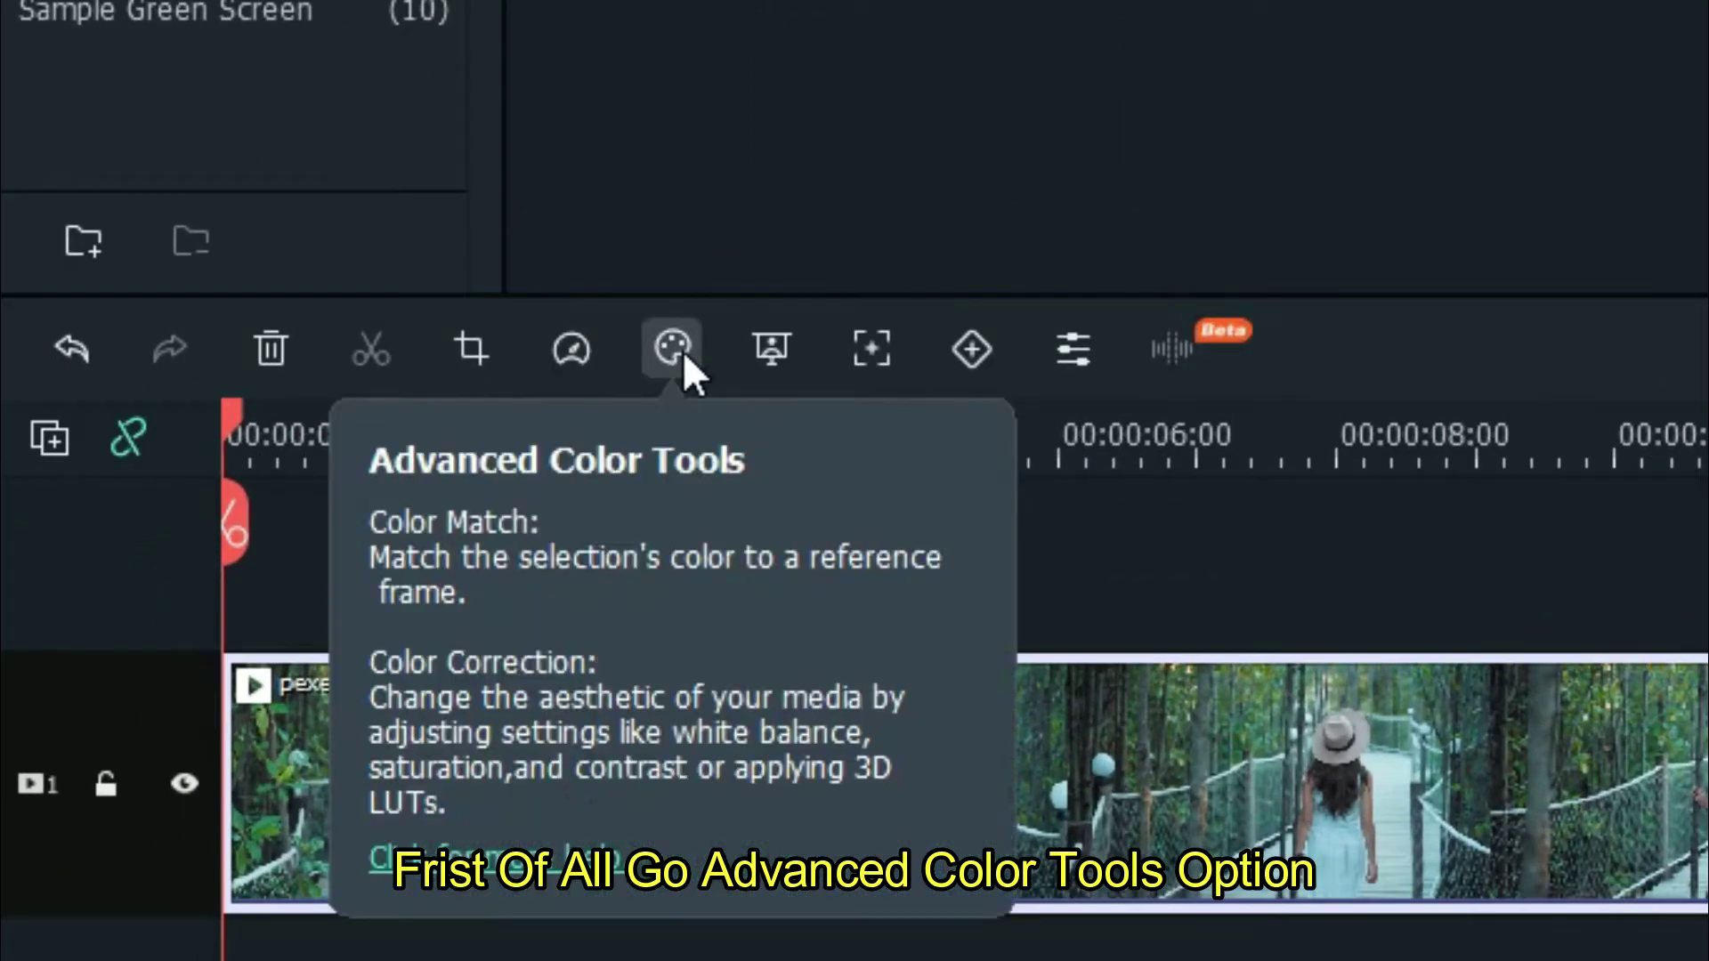
# In Advanced Color Correction, set White Balance Tint to -100 and Temperature to 5.63
pyautogui.click(682, 351)
pyautogui.click(740, 431)
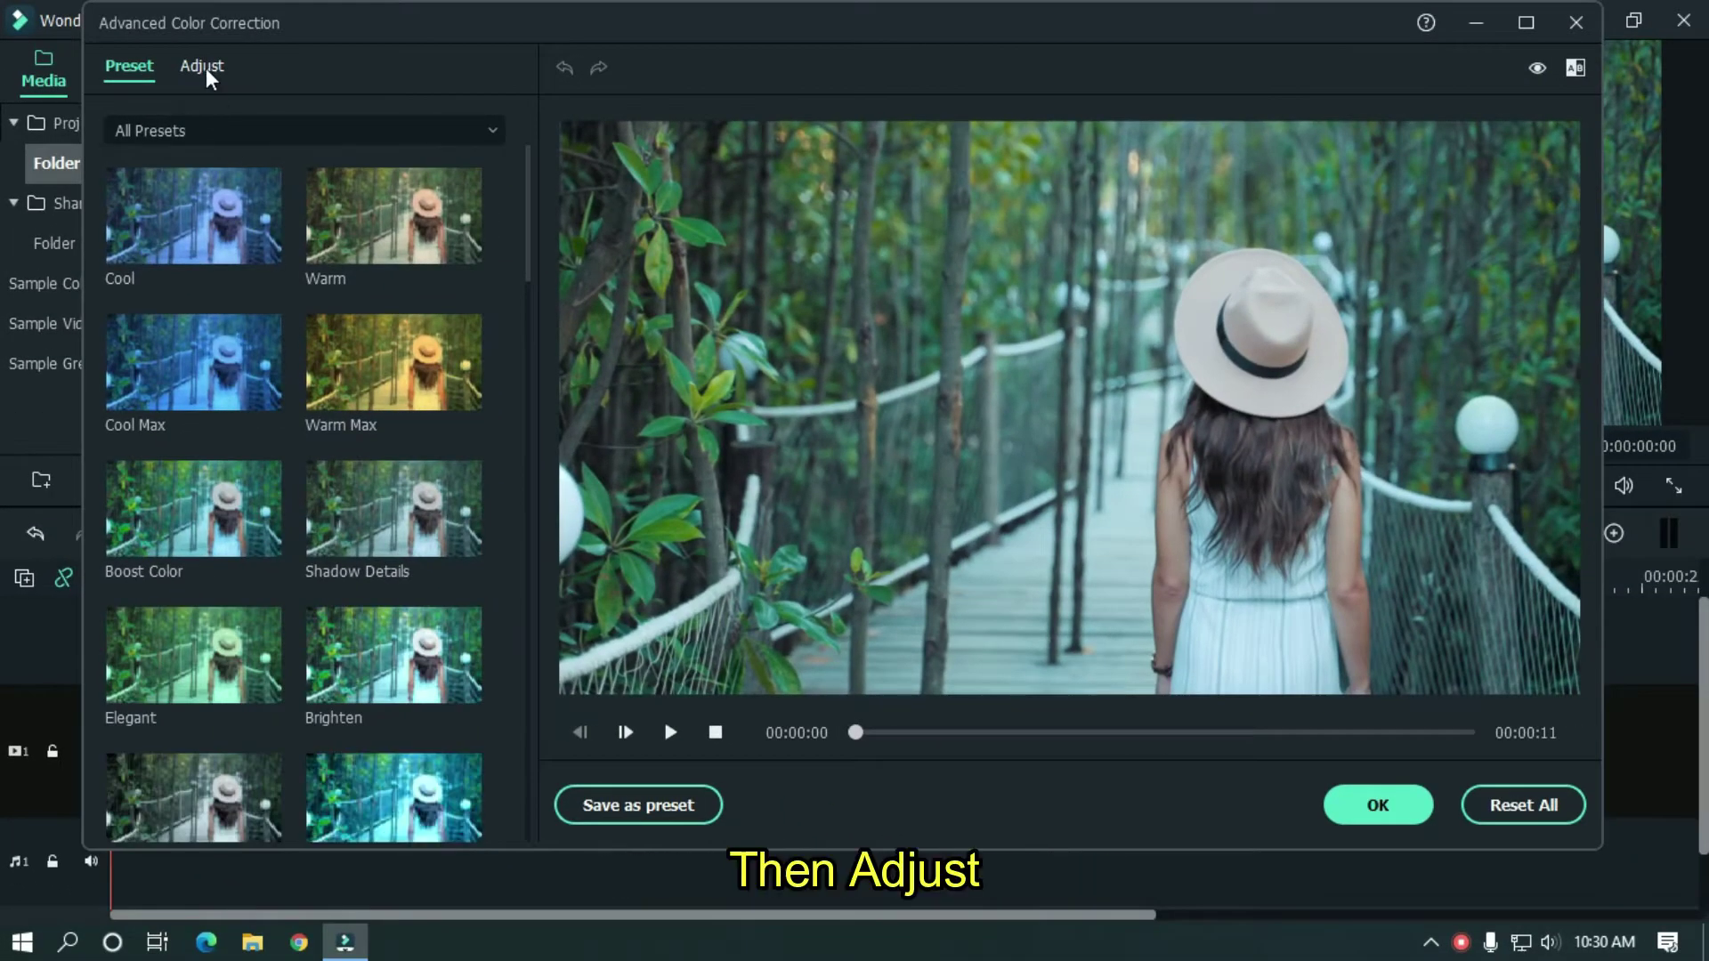
pyautogui.click(204, 68)
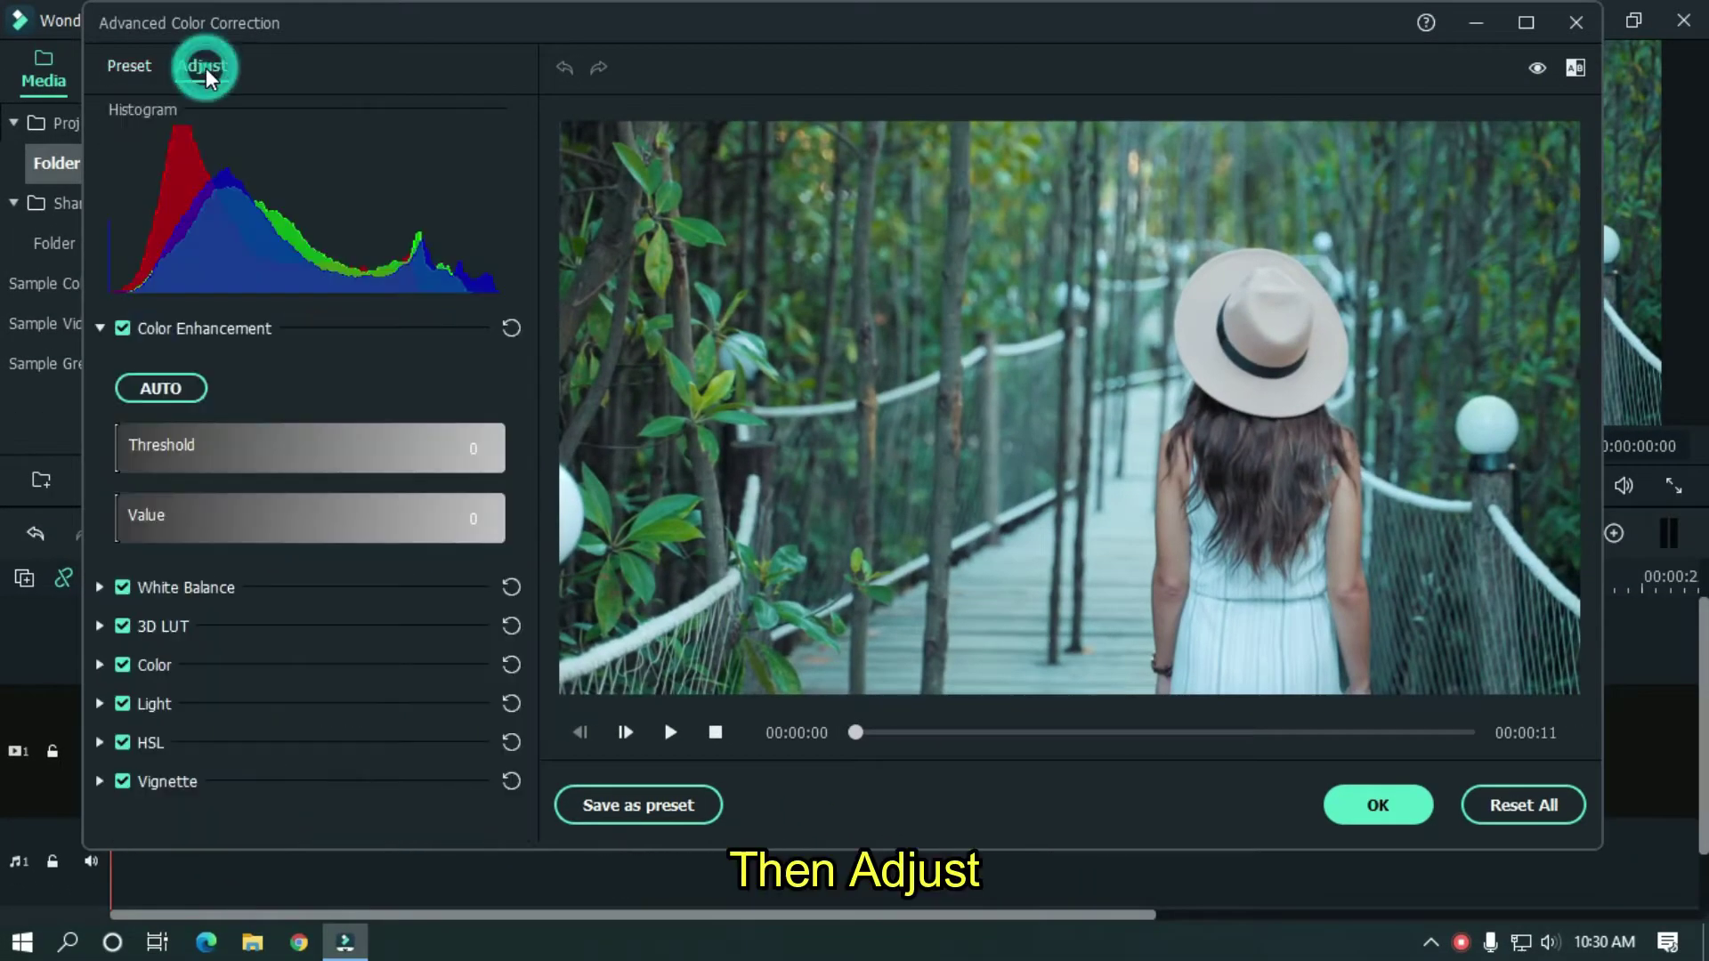
pyautogui.click(99, 329)
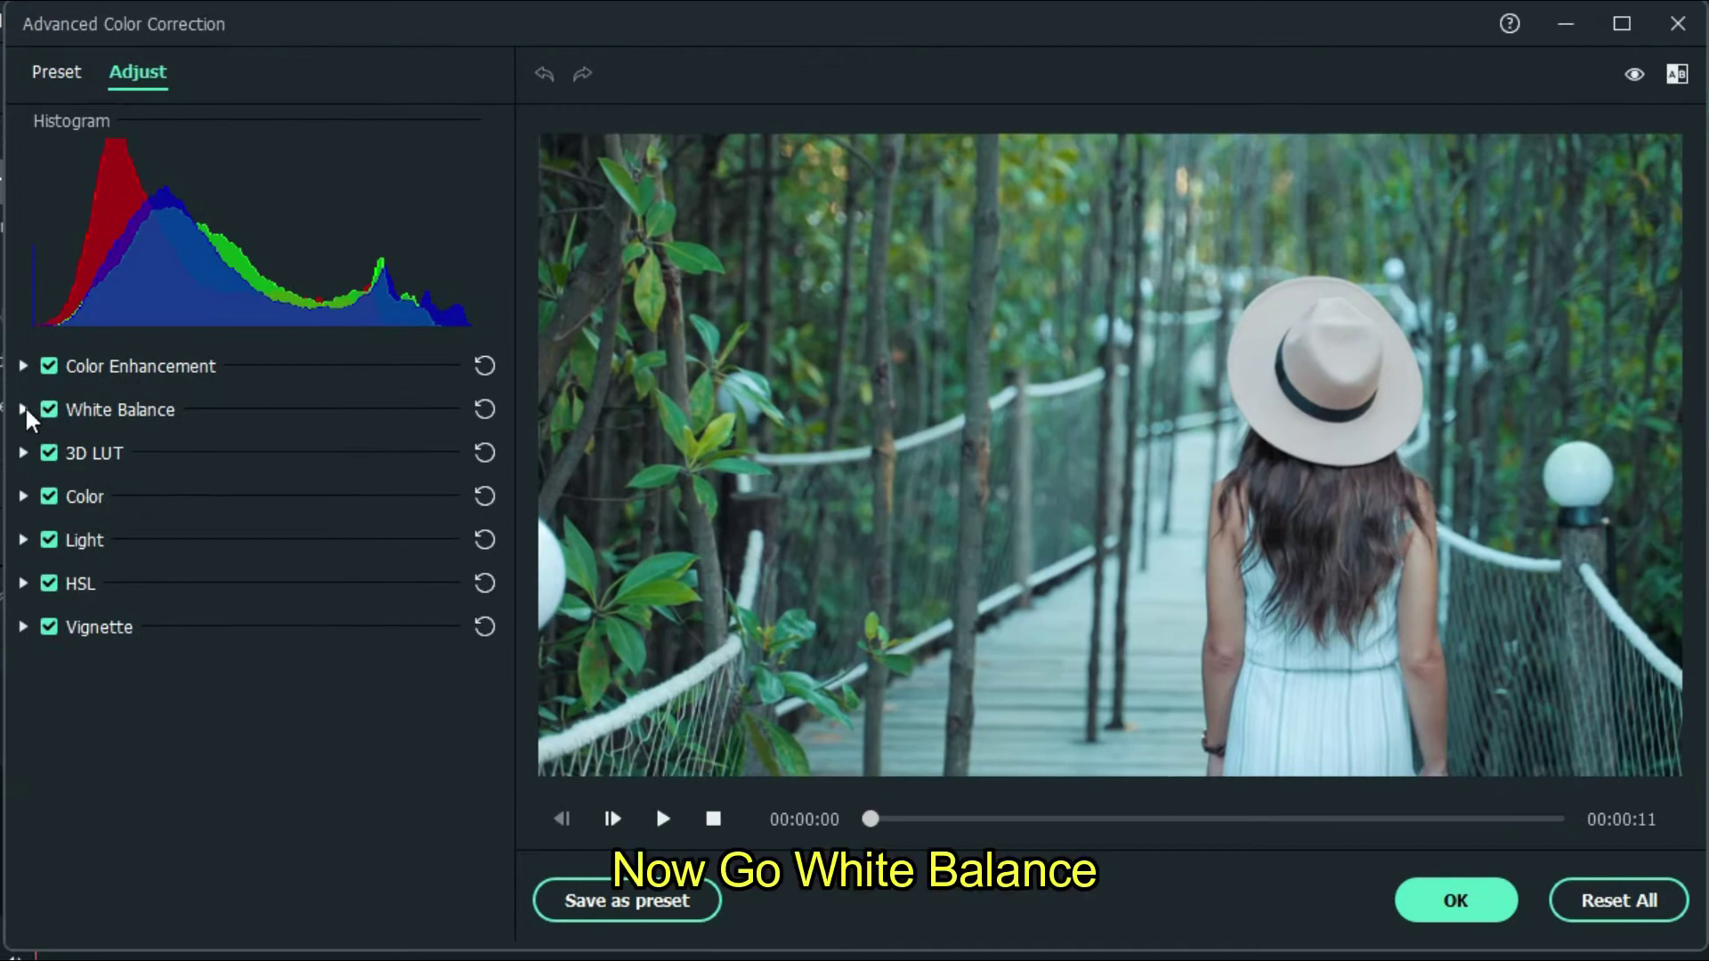
pyautogui.click(27, 410)
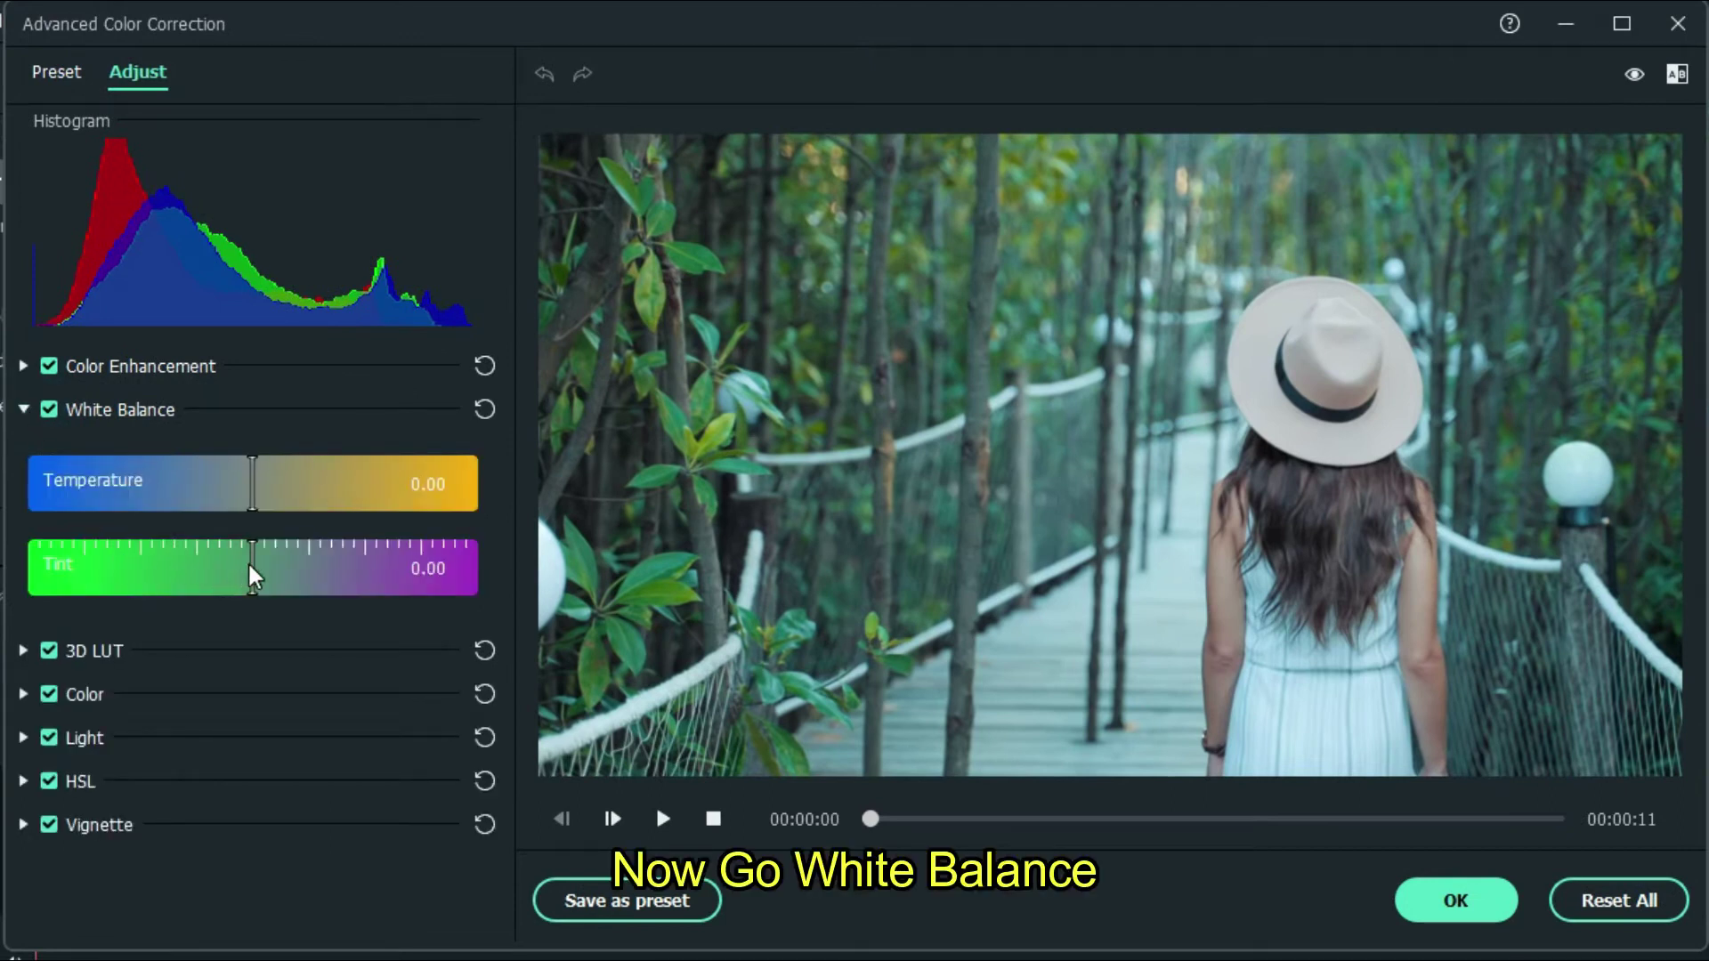
pyautogui.moveTo(252, 576); pyautogui.dragTo(19, 589)
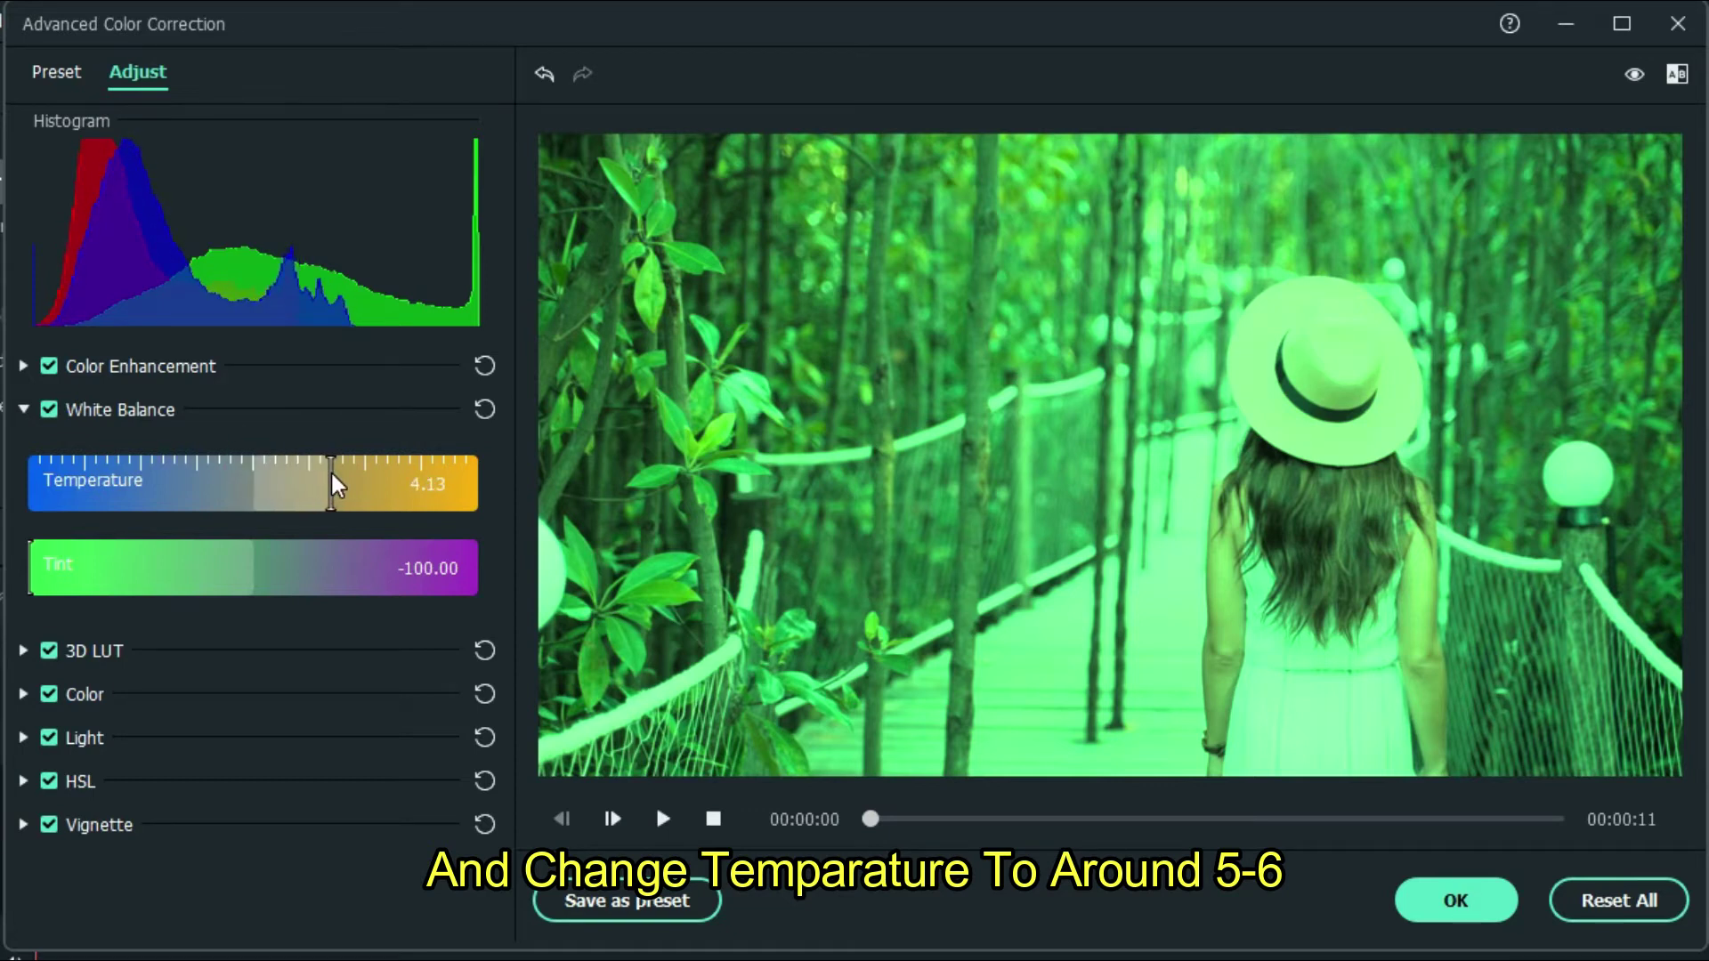
pyautogui.moveTo(335, 485); pyautogui.dragTo(344, 485)
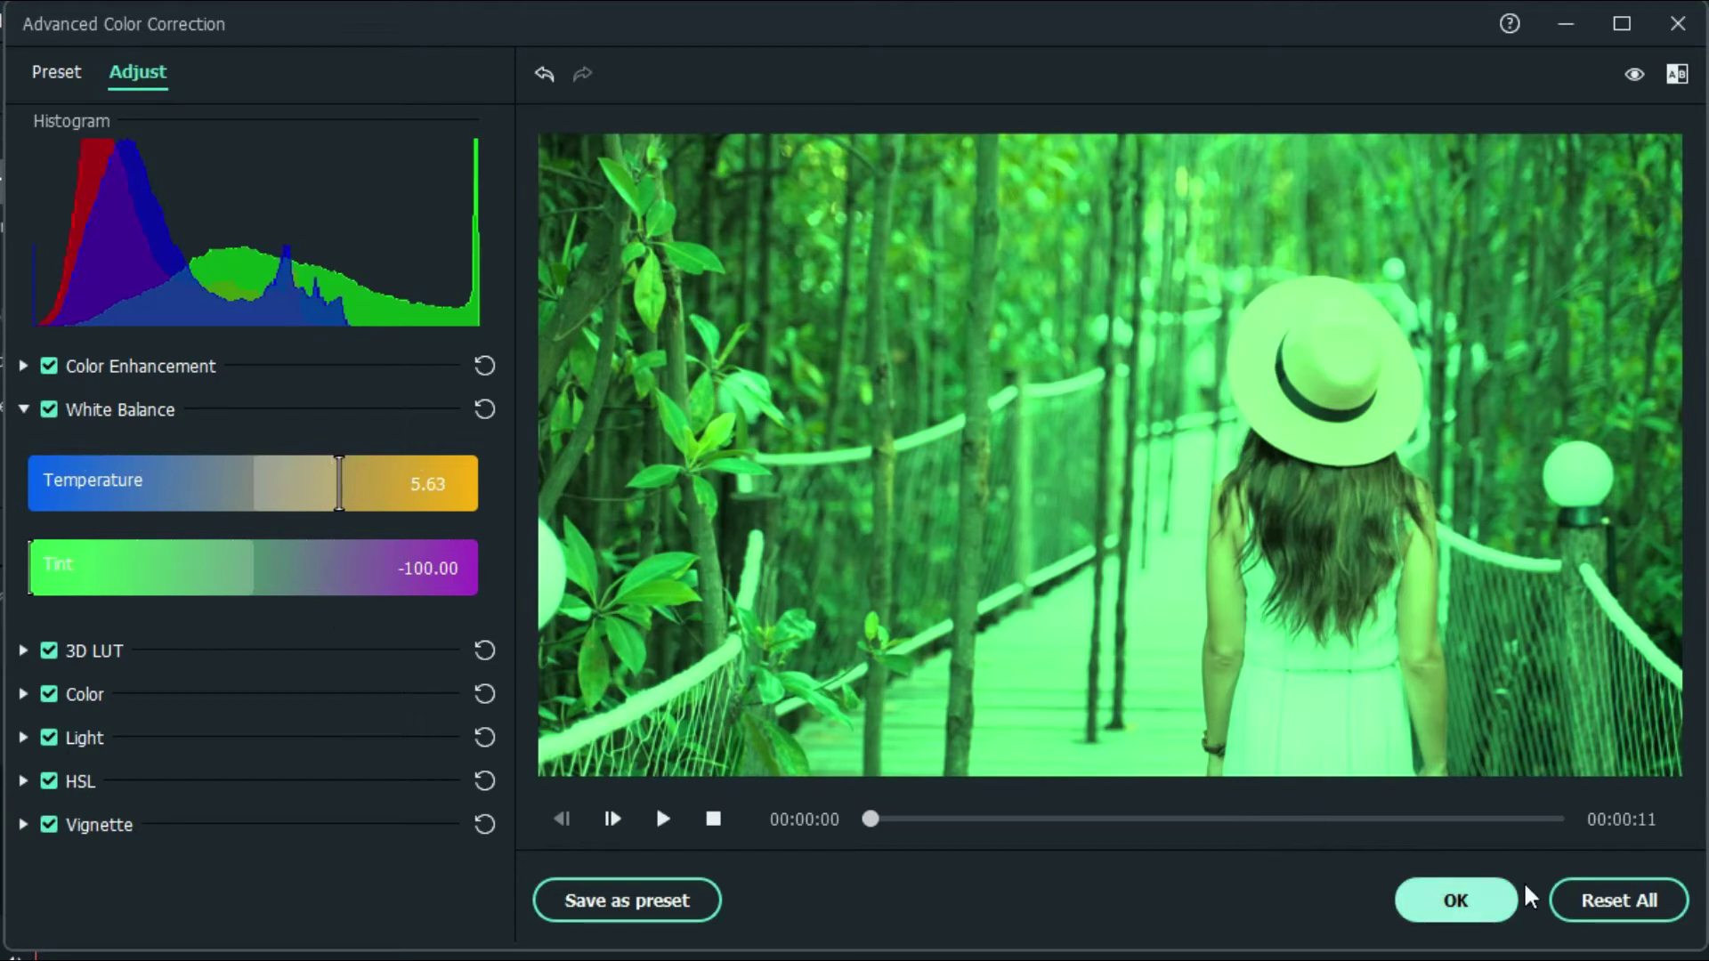
# Set Color Saturation and Vibrance both to -100 and apply the correction
pyautogui.click(24, 410)
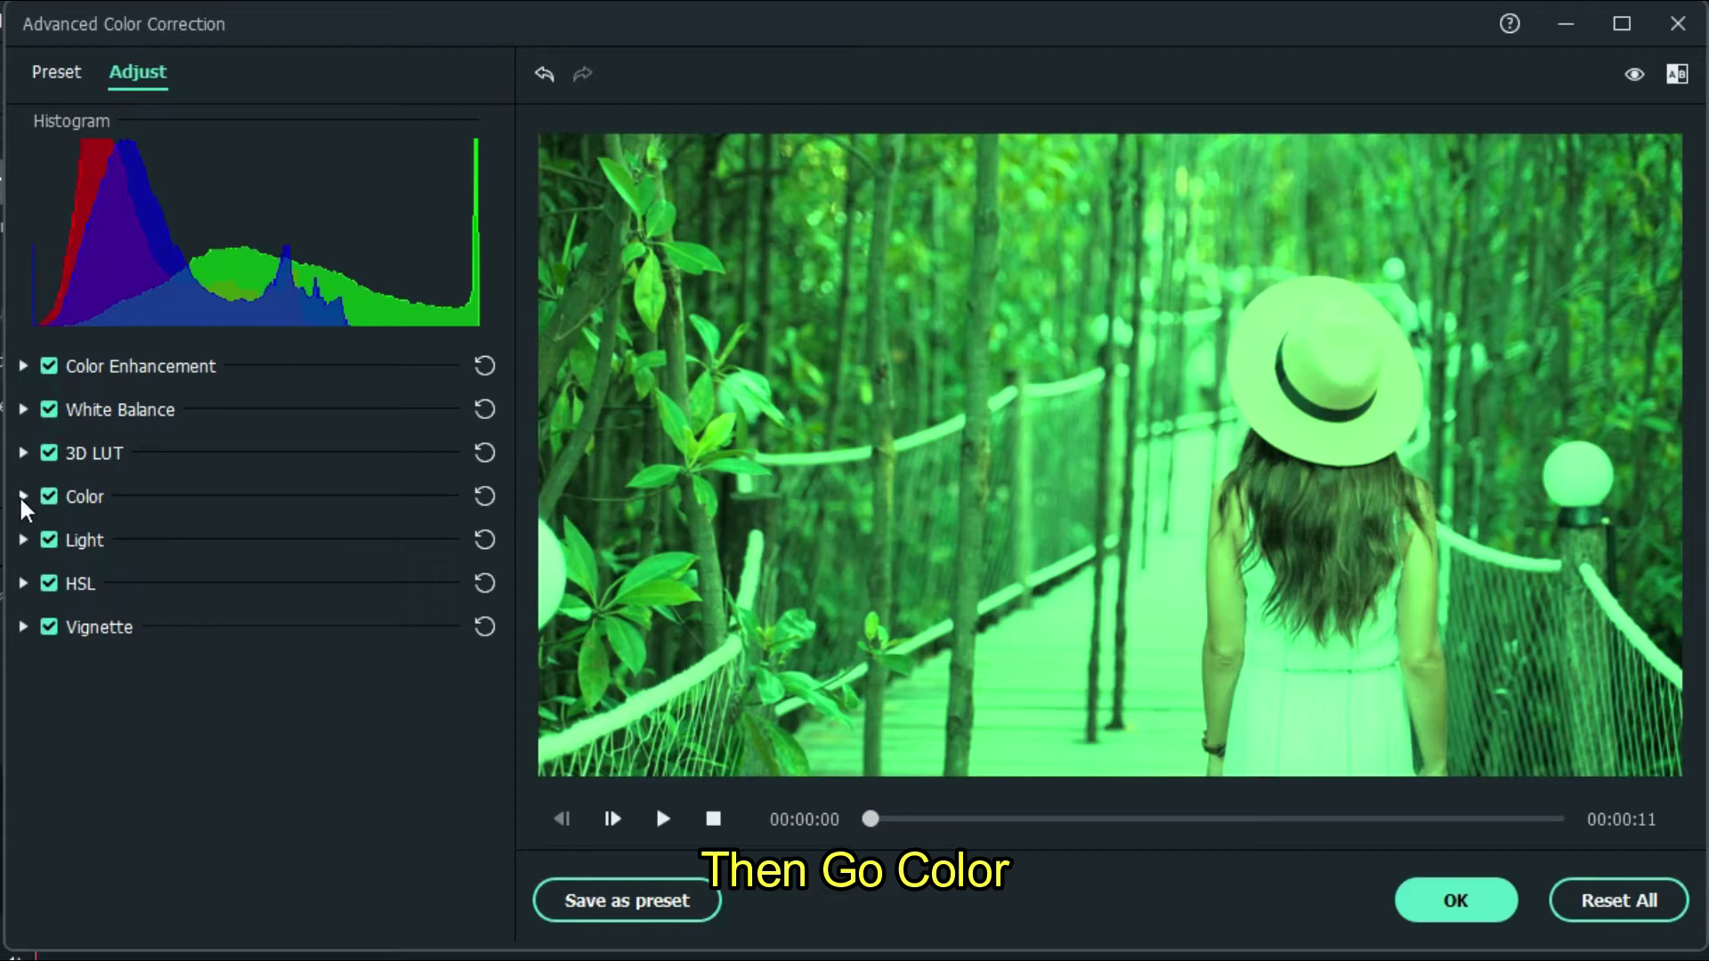
pyautogui.click(24, 497)
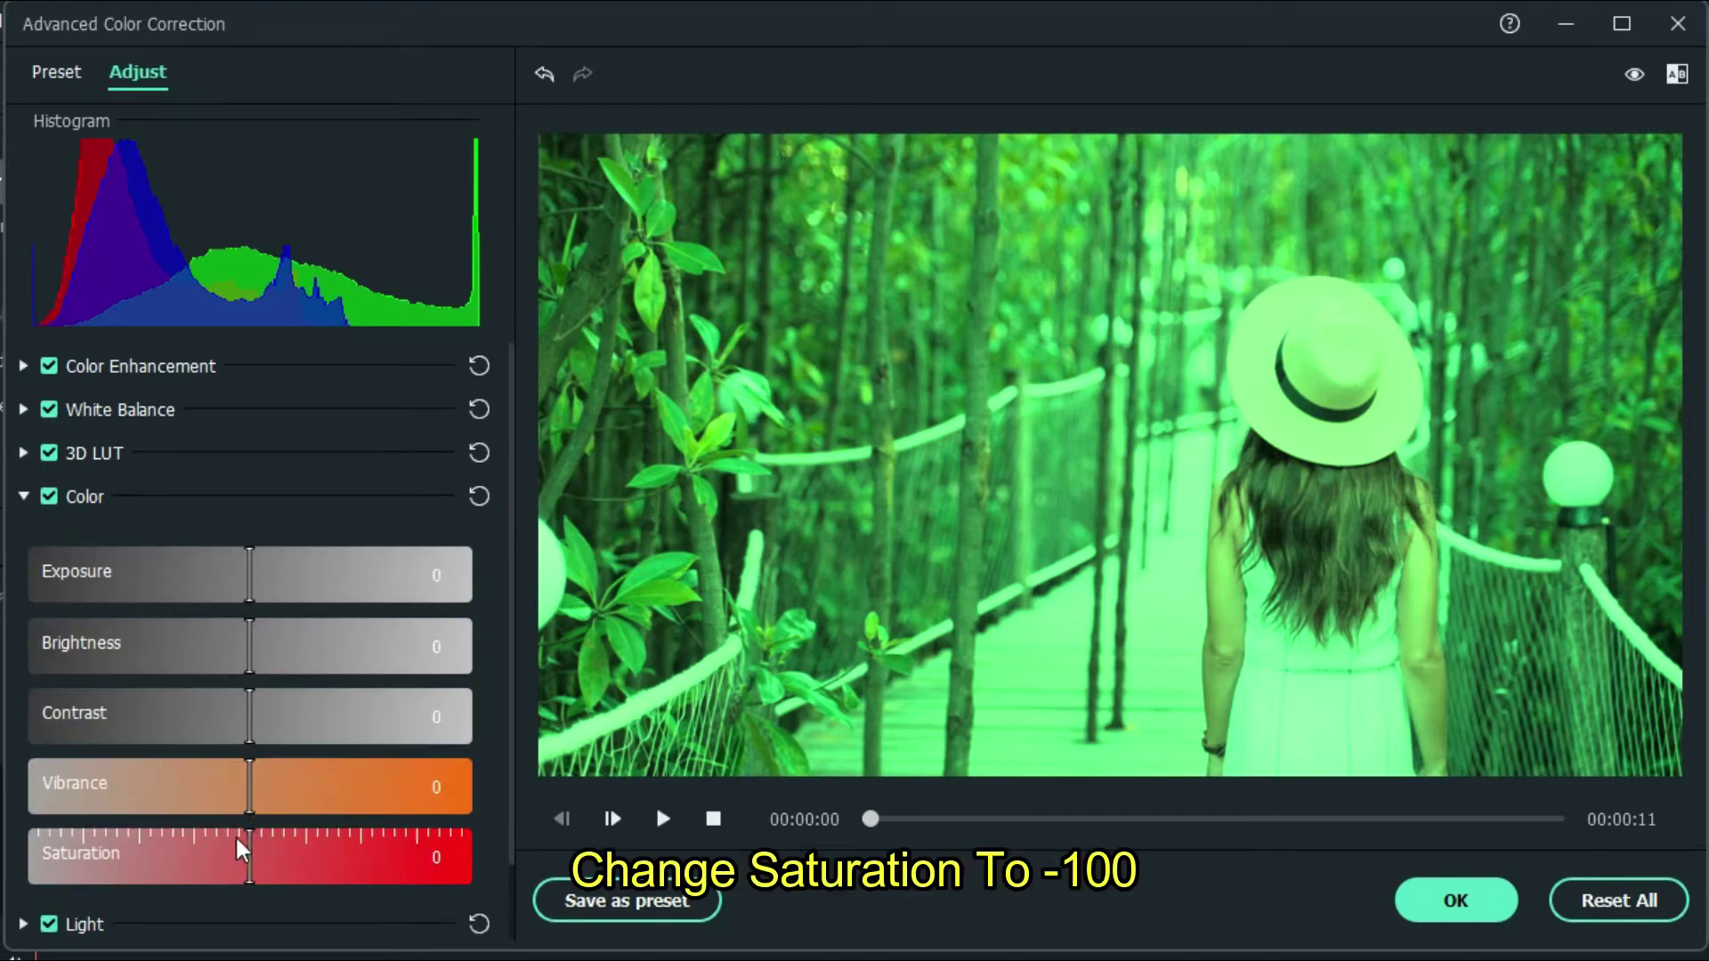
pyautogui.moveTo(252, 857); pyautogui.dragTo(20, 868)
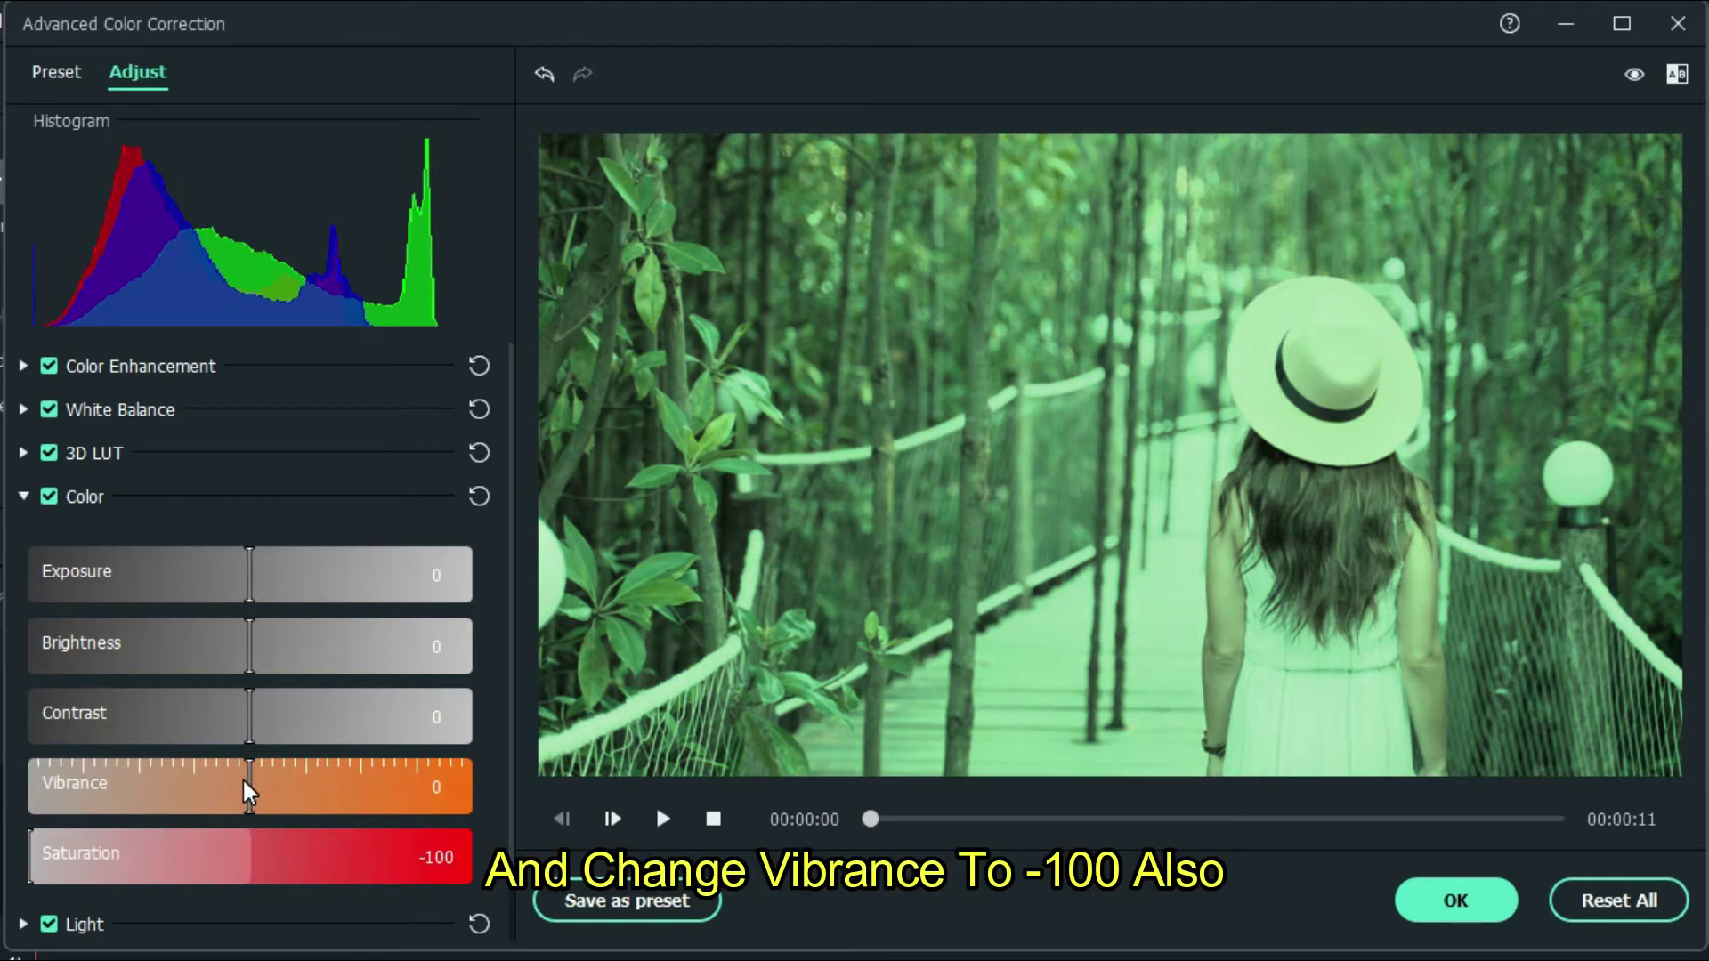
pyautogui.moveTo(247, 790); pyautogui.dragTo(1, 795)
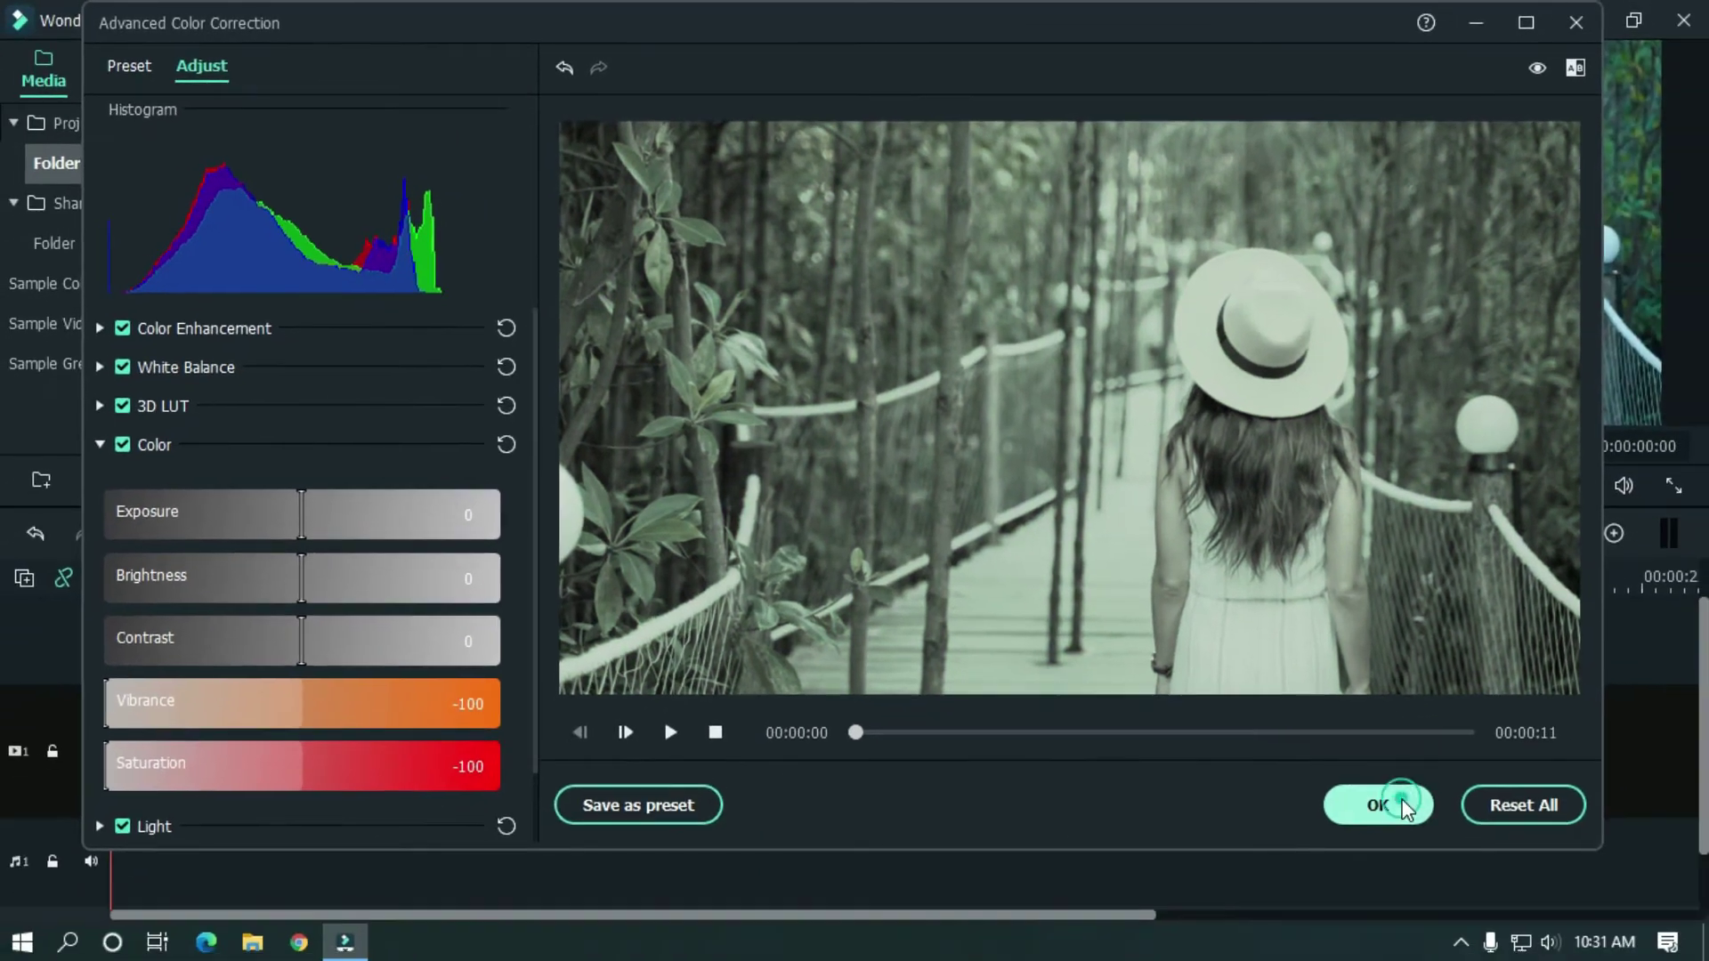
pyautogui.click(1469, 900)
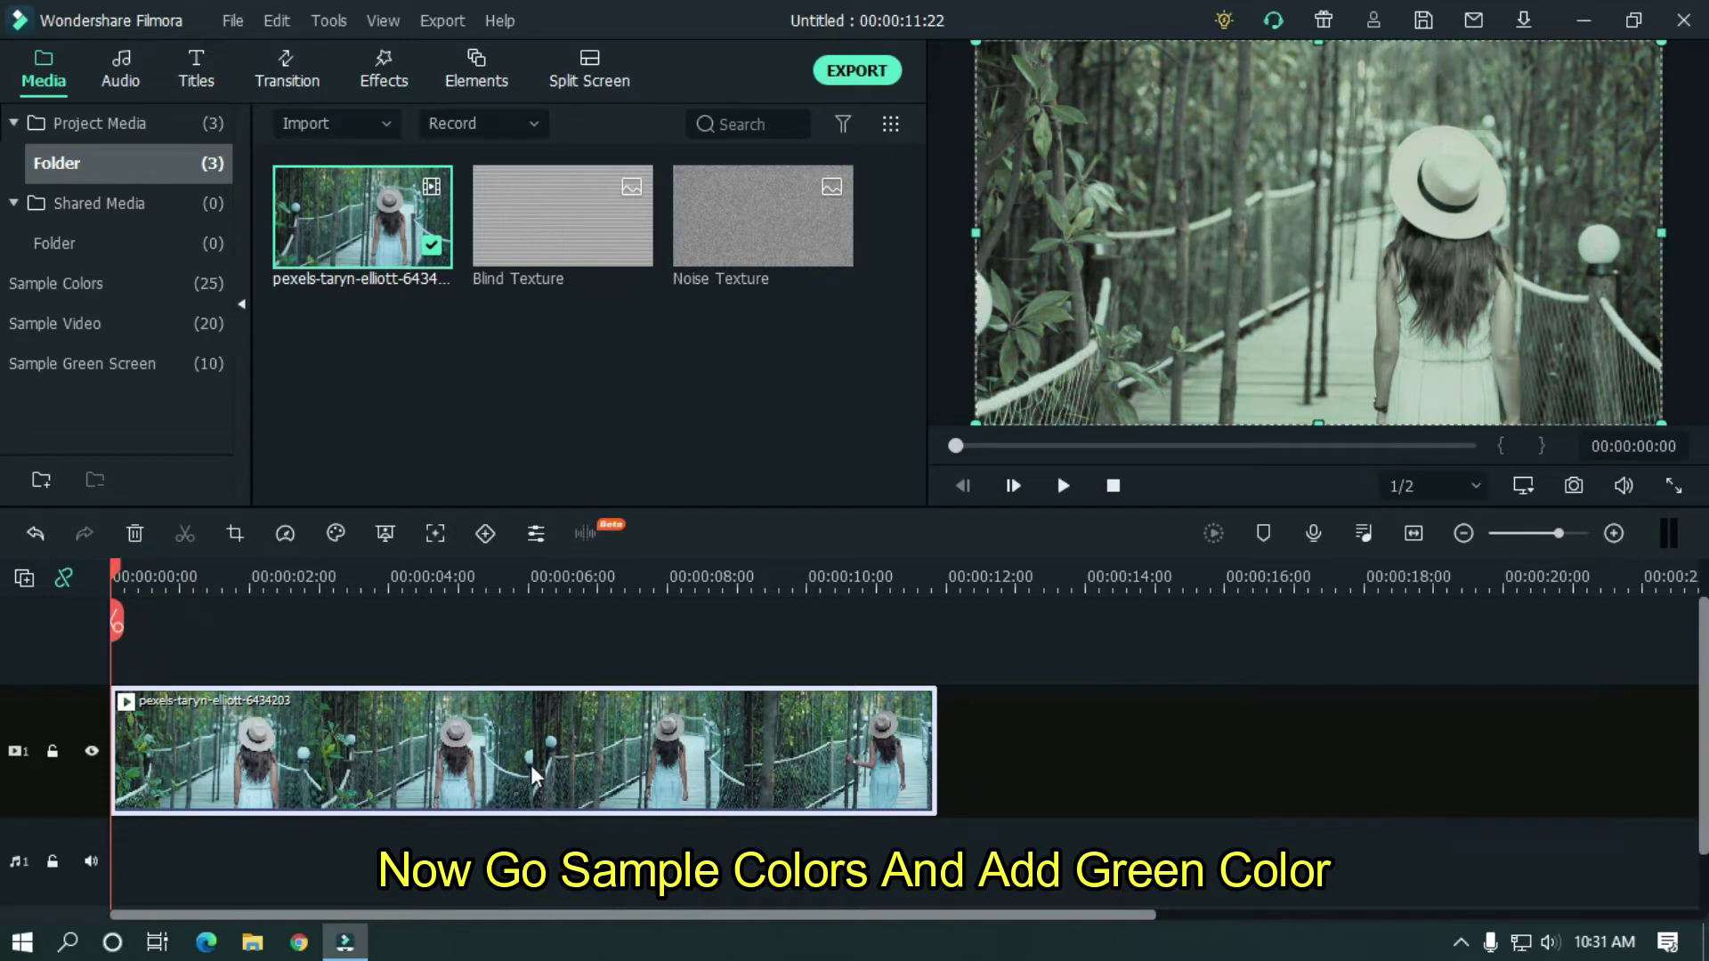
# Add the Green sample colour on track 2 and stretch it to 11:22
pyautogui.click(93, 285)
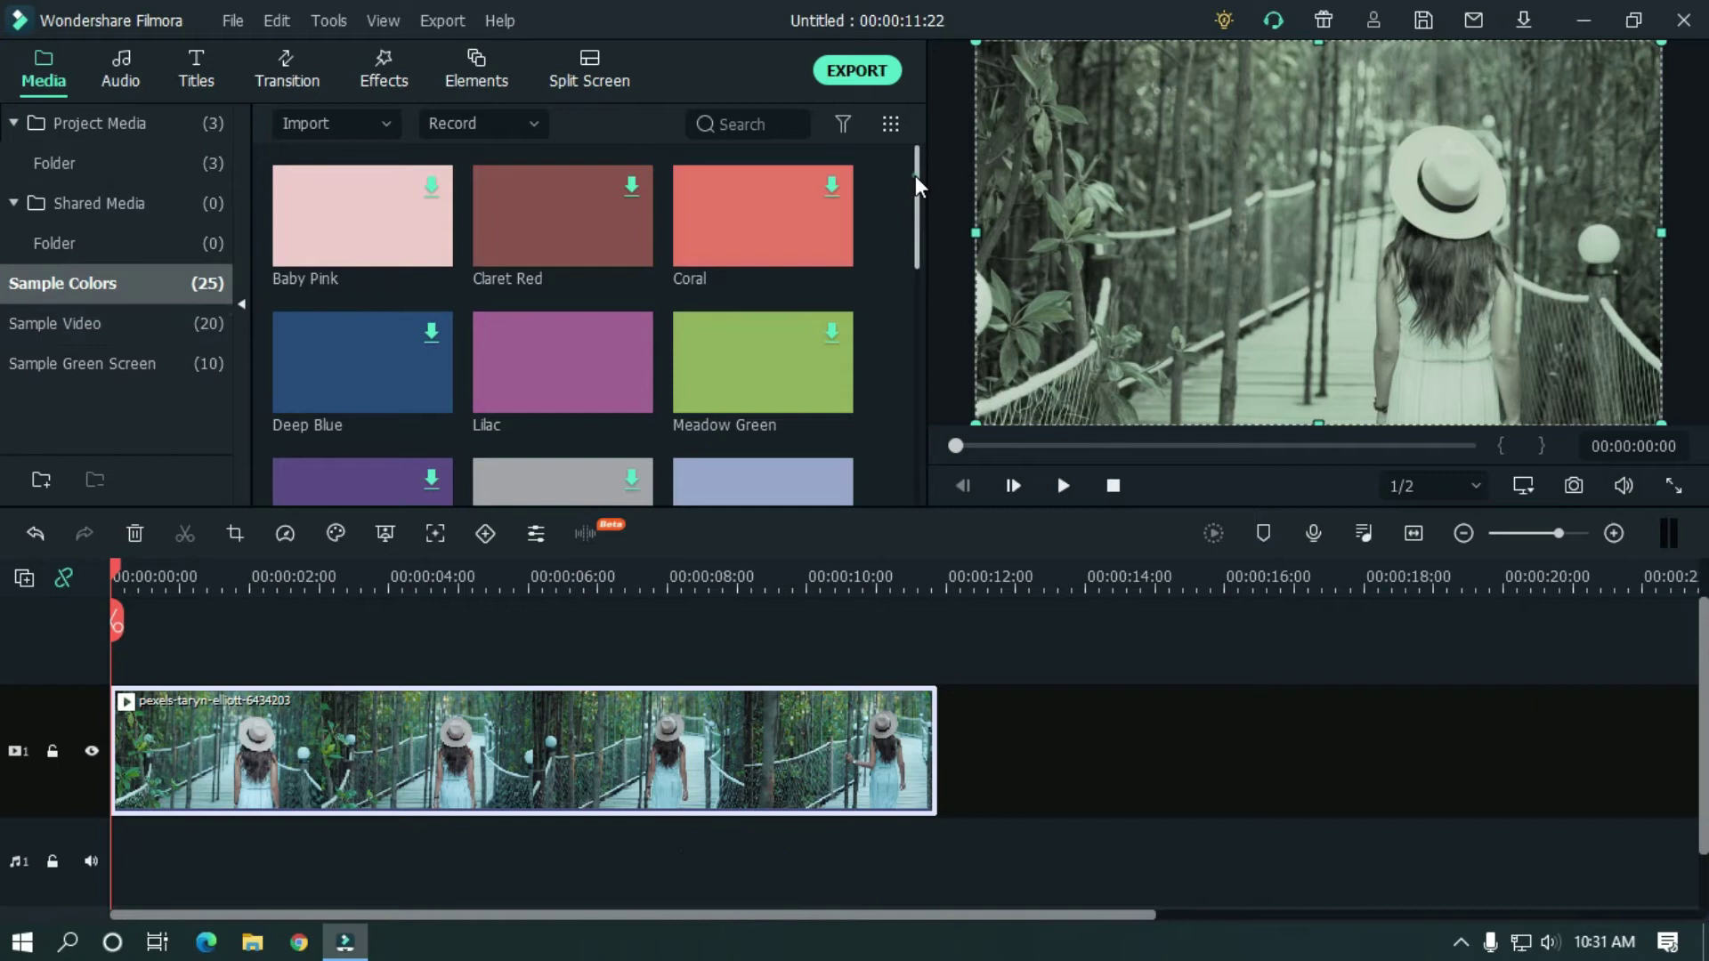
pyautogui.moveTo(916, 176); pyautogui.dragTo(925, 367)
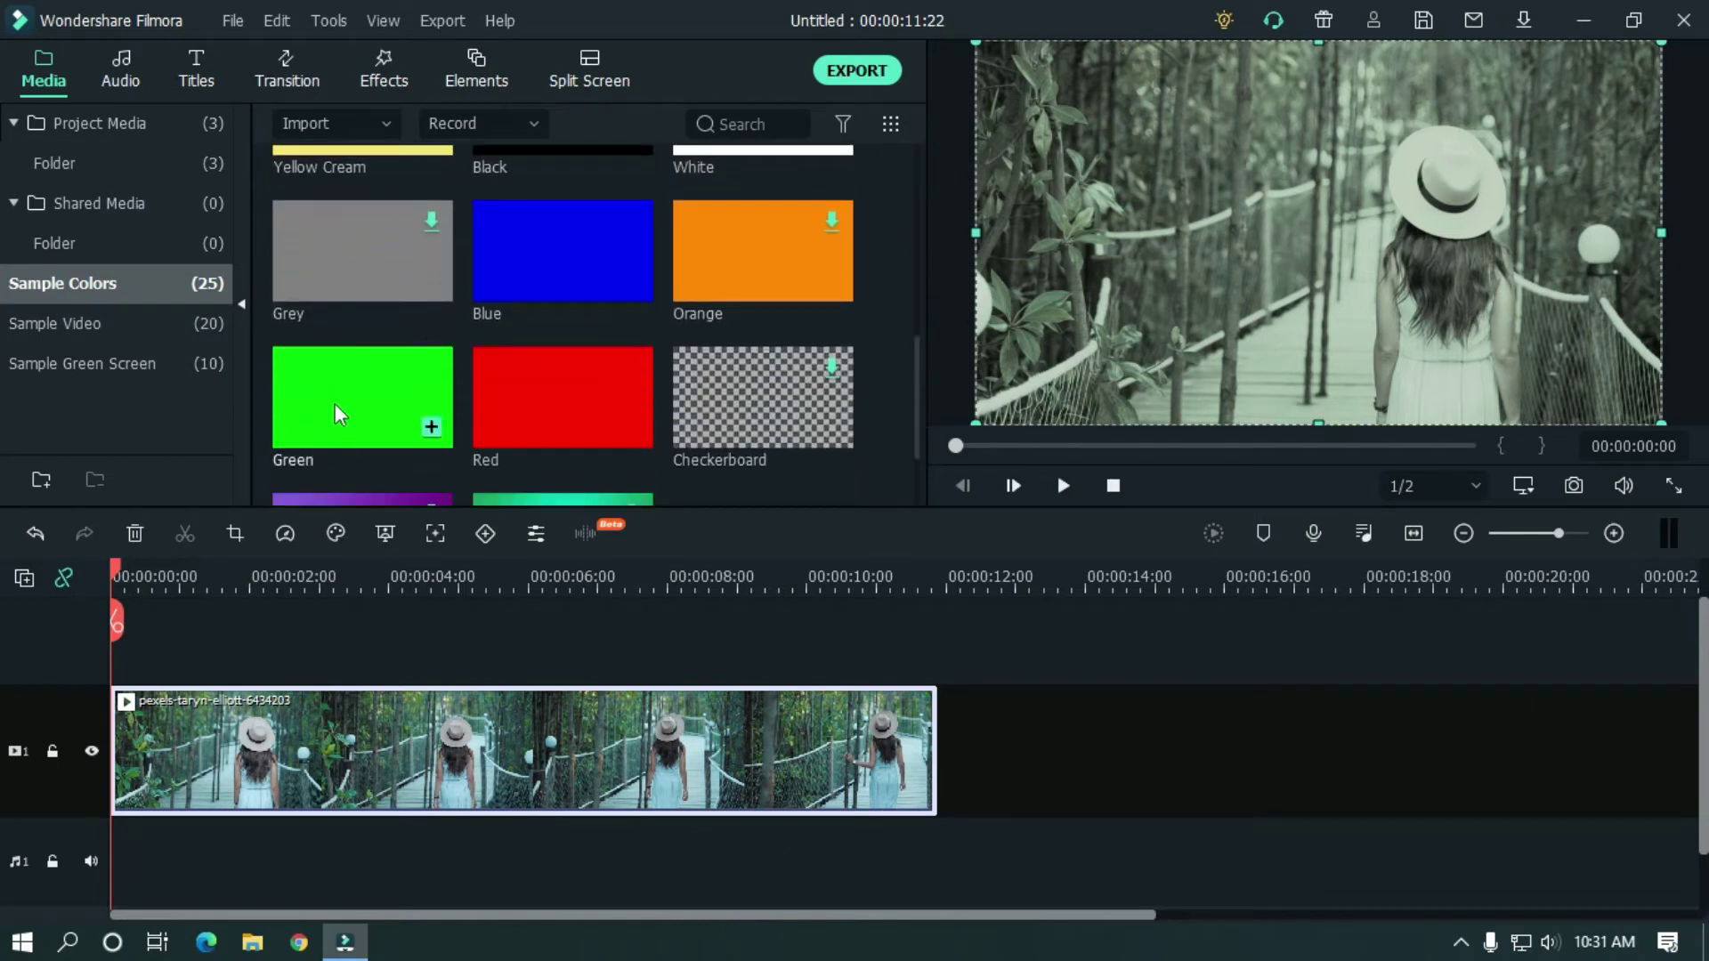
pyautogui.moveTo(308, 622); pyautogui.dragTo(174, 671)
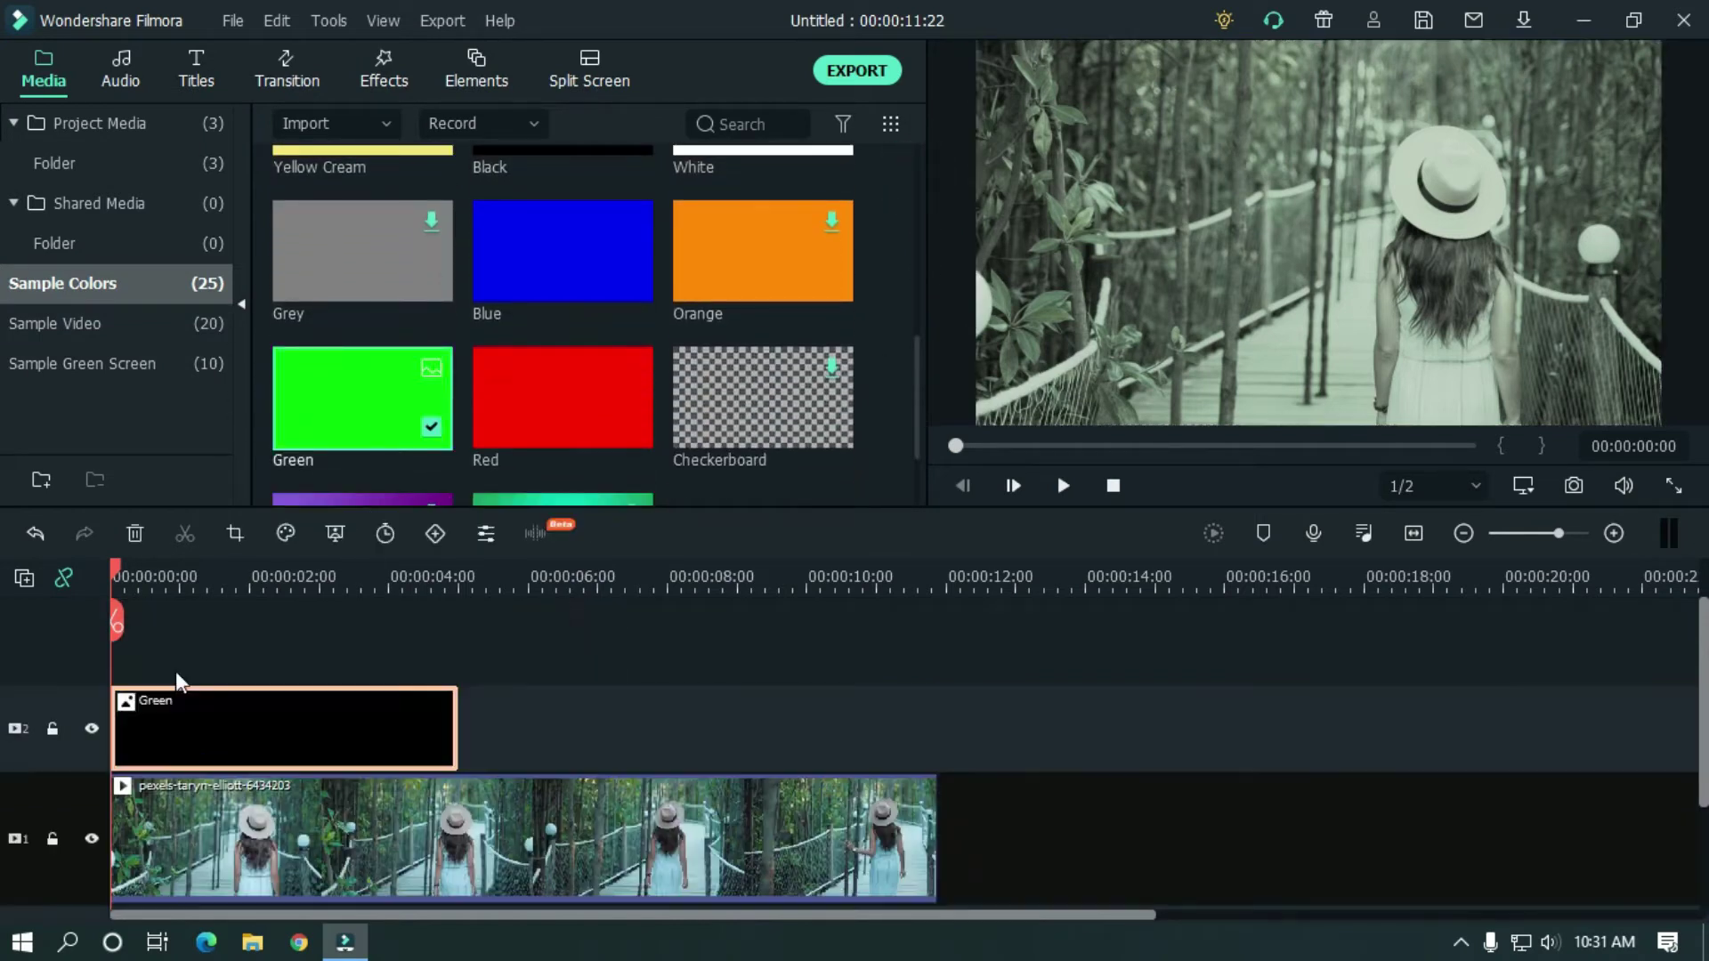
pyautogui.moveTo(458, 710); pyautogui.dragTo(932, 689)
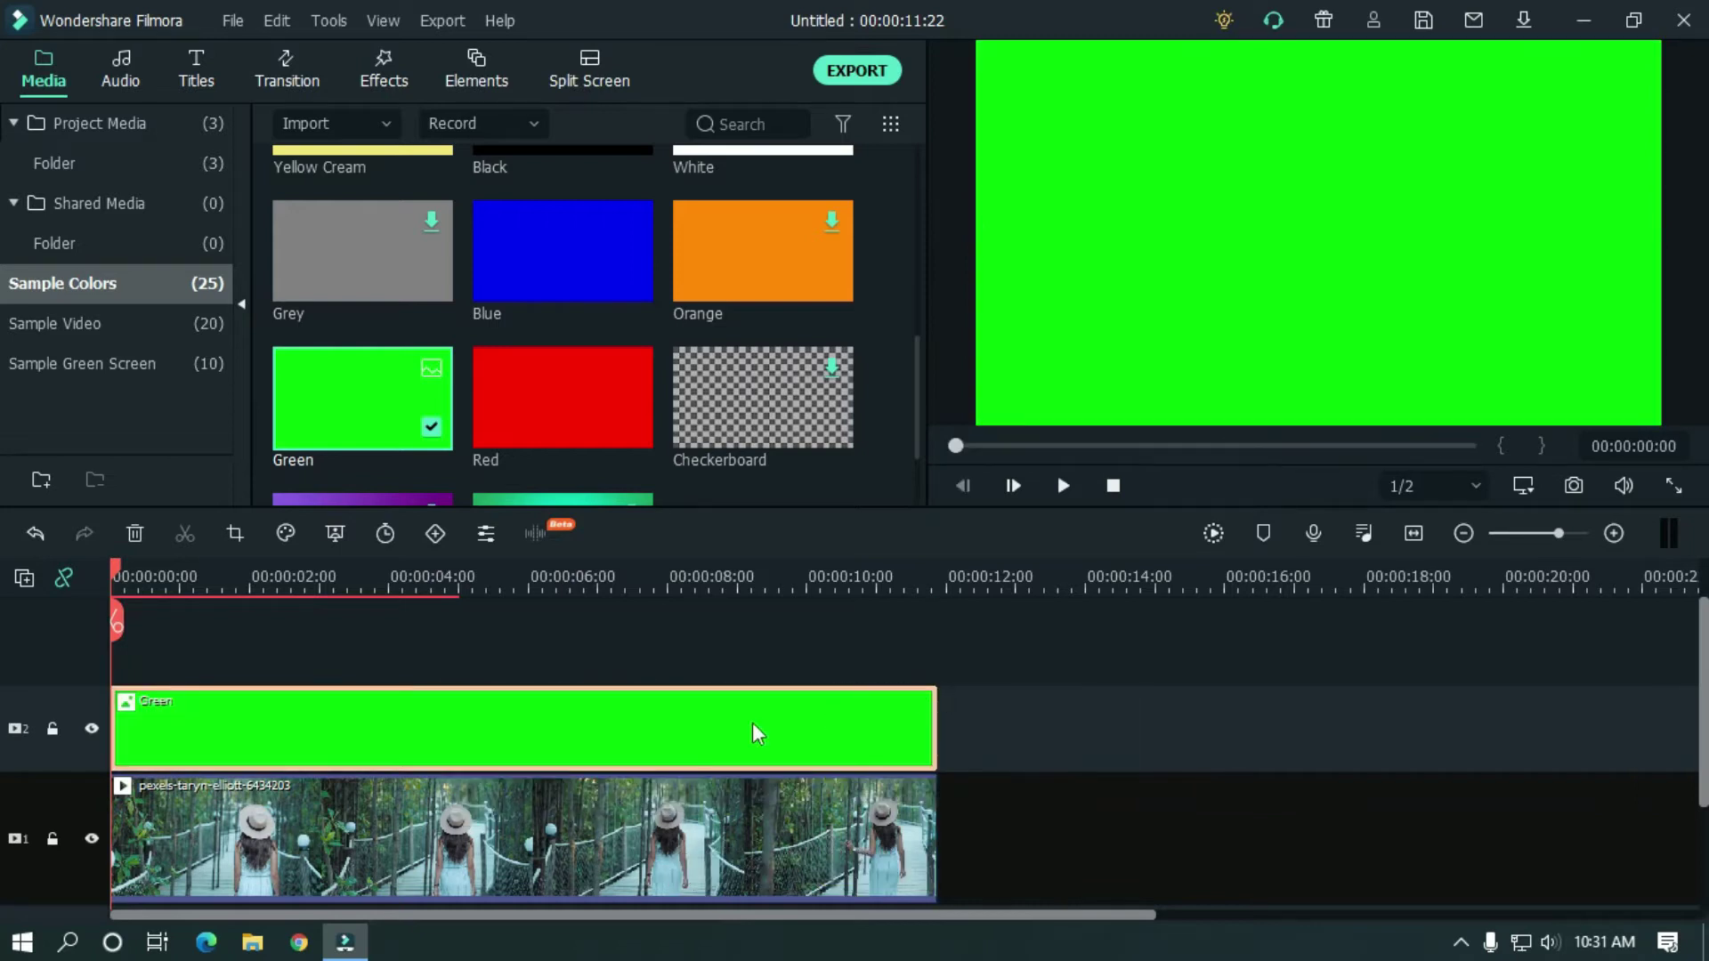
# Set the Green clip's compositing to Darken blending at 50% opacity
pyautogui.doubleClick(411, 729)
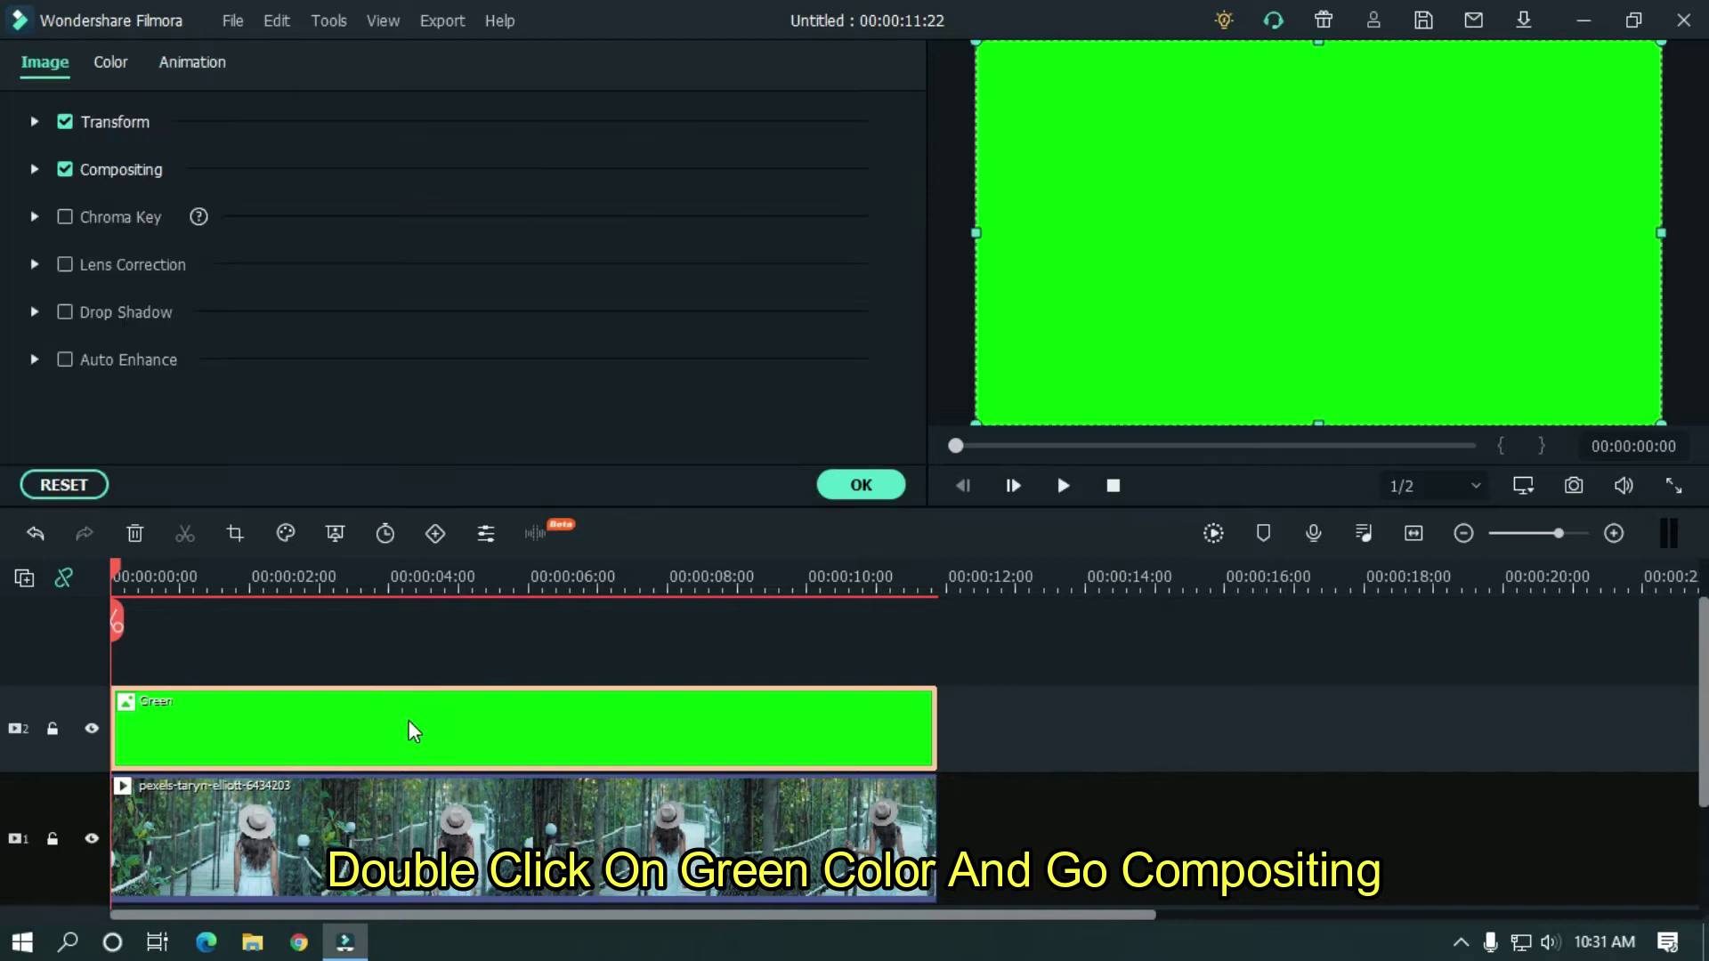
pyautogui.click(35, 171)
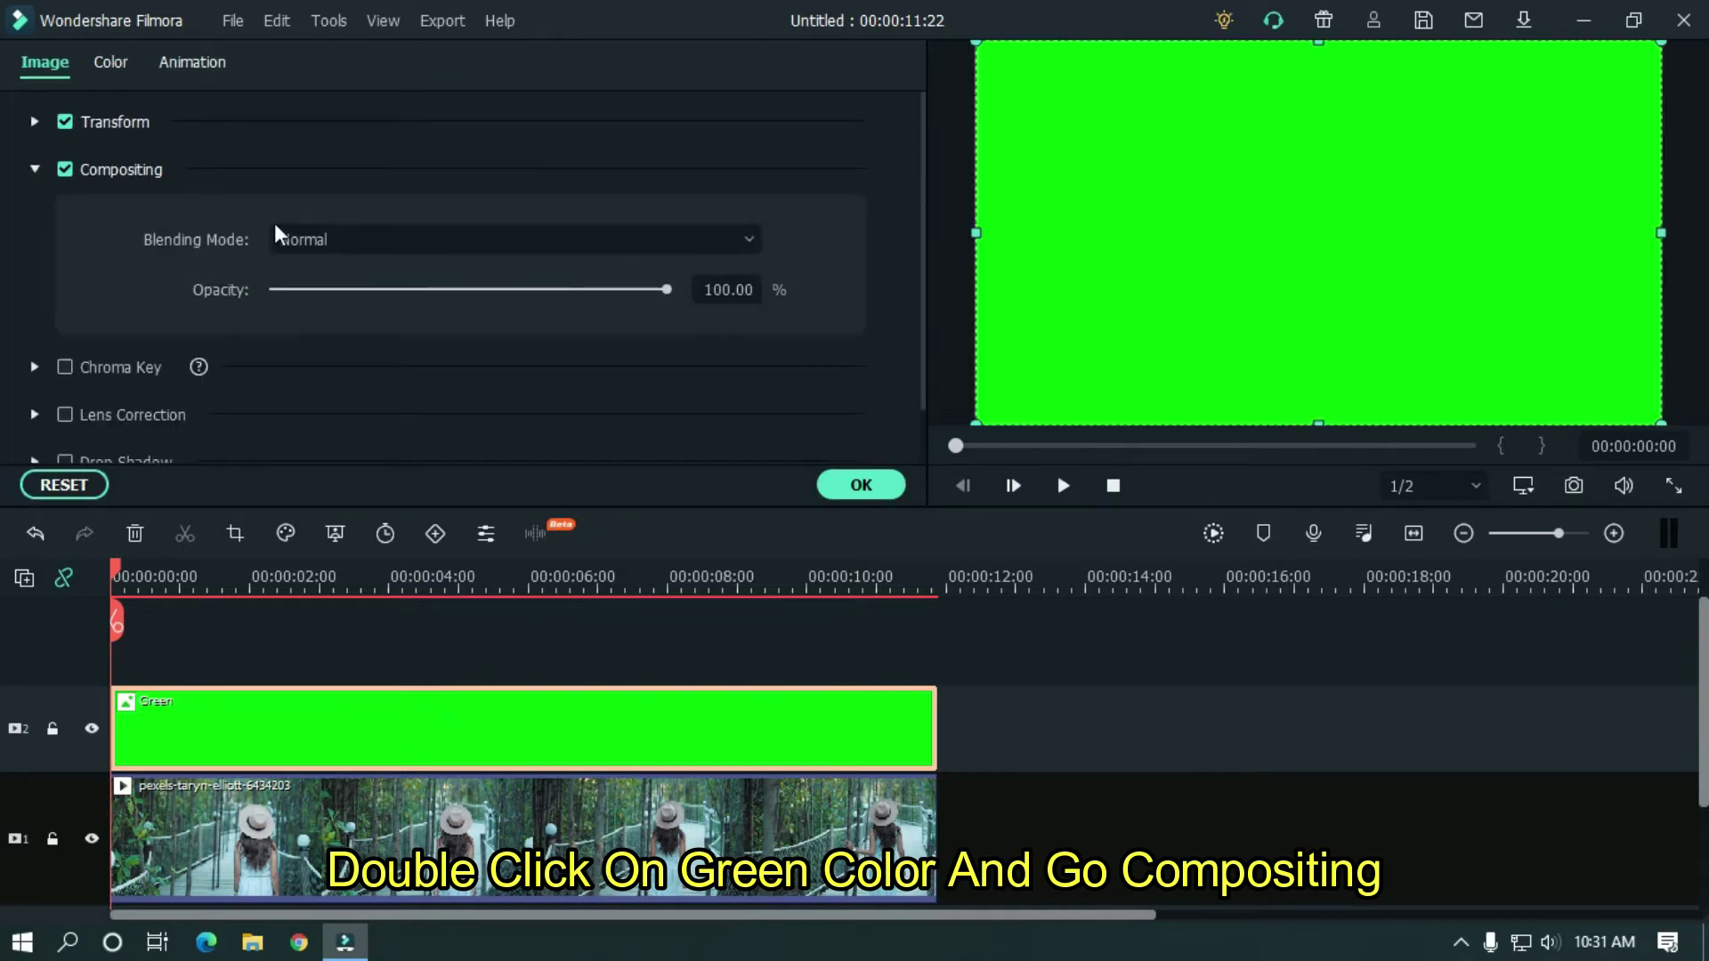
pyautogui.click(396, 241)
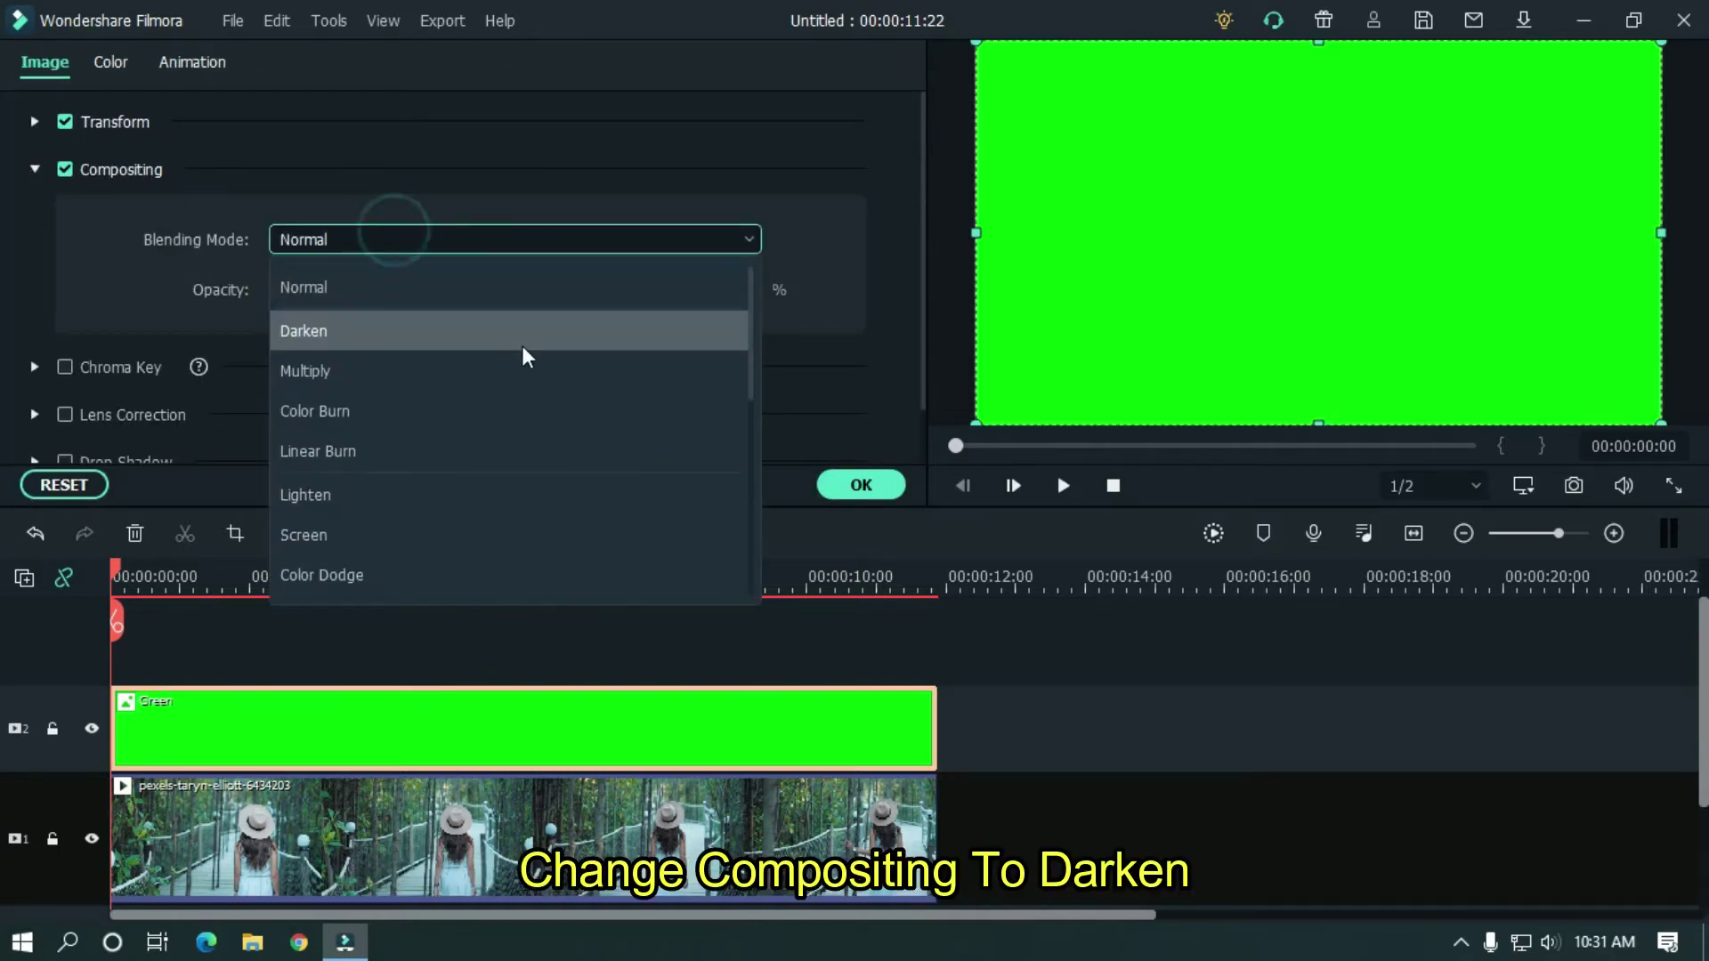
pyautogui.click(307, 331)
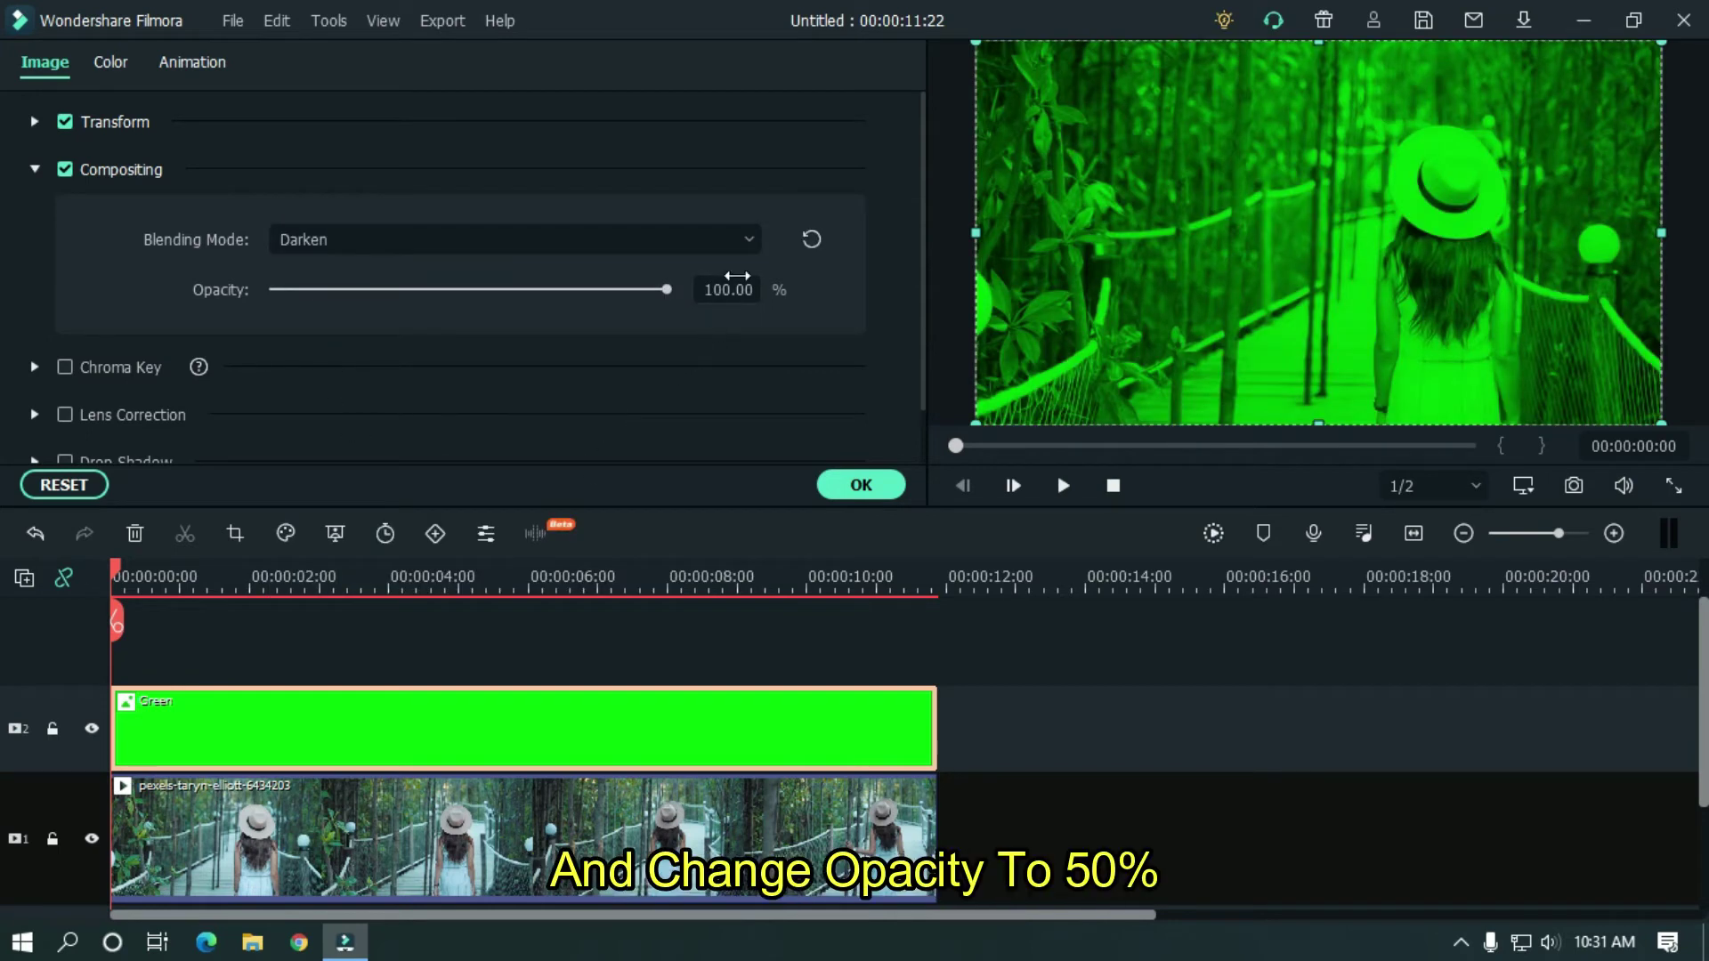
pyautogui.click(737, 289)
pyautogui.press('Return')
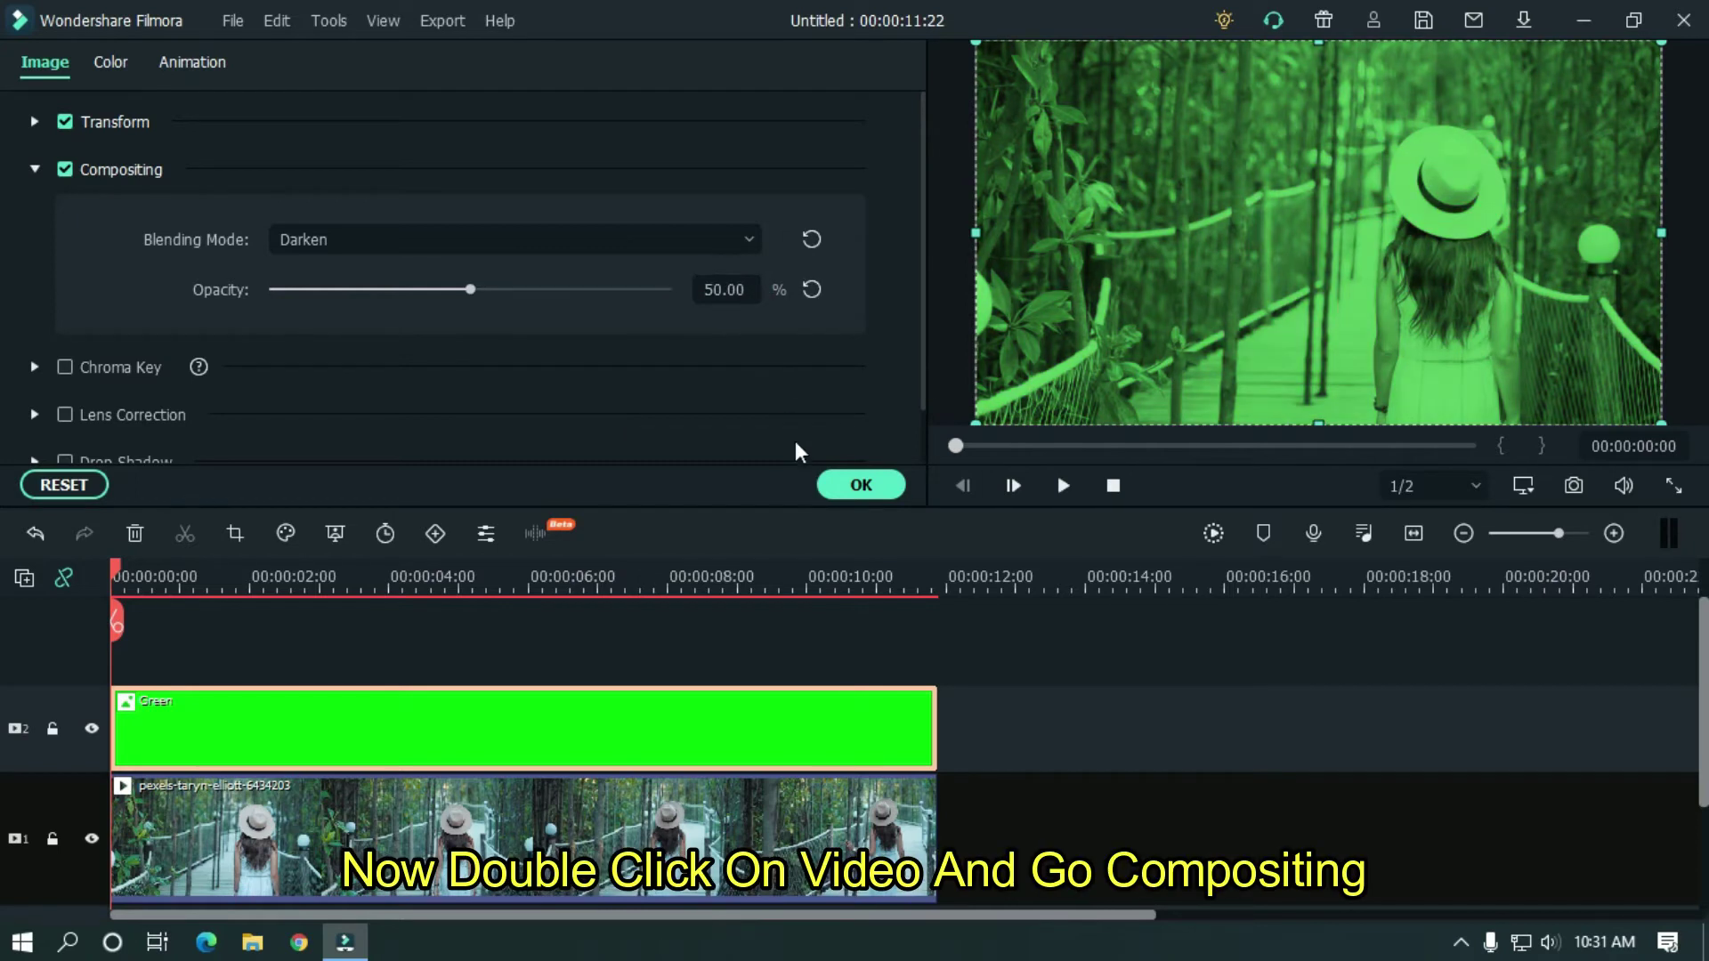
# Set the forest video clip's compositing opacity to 25% and confirm
pyautogui.click(854, 487)
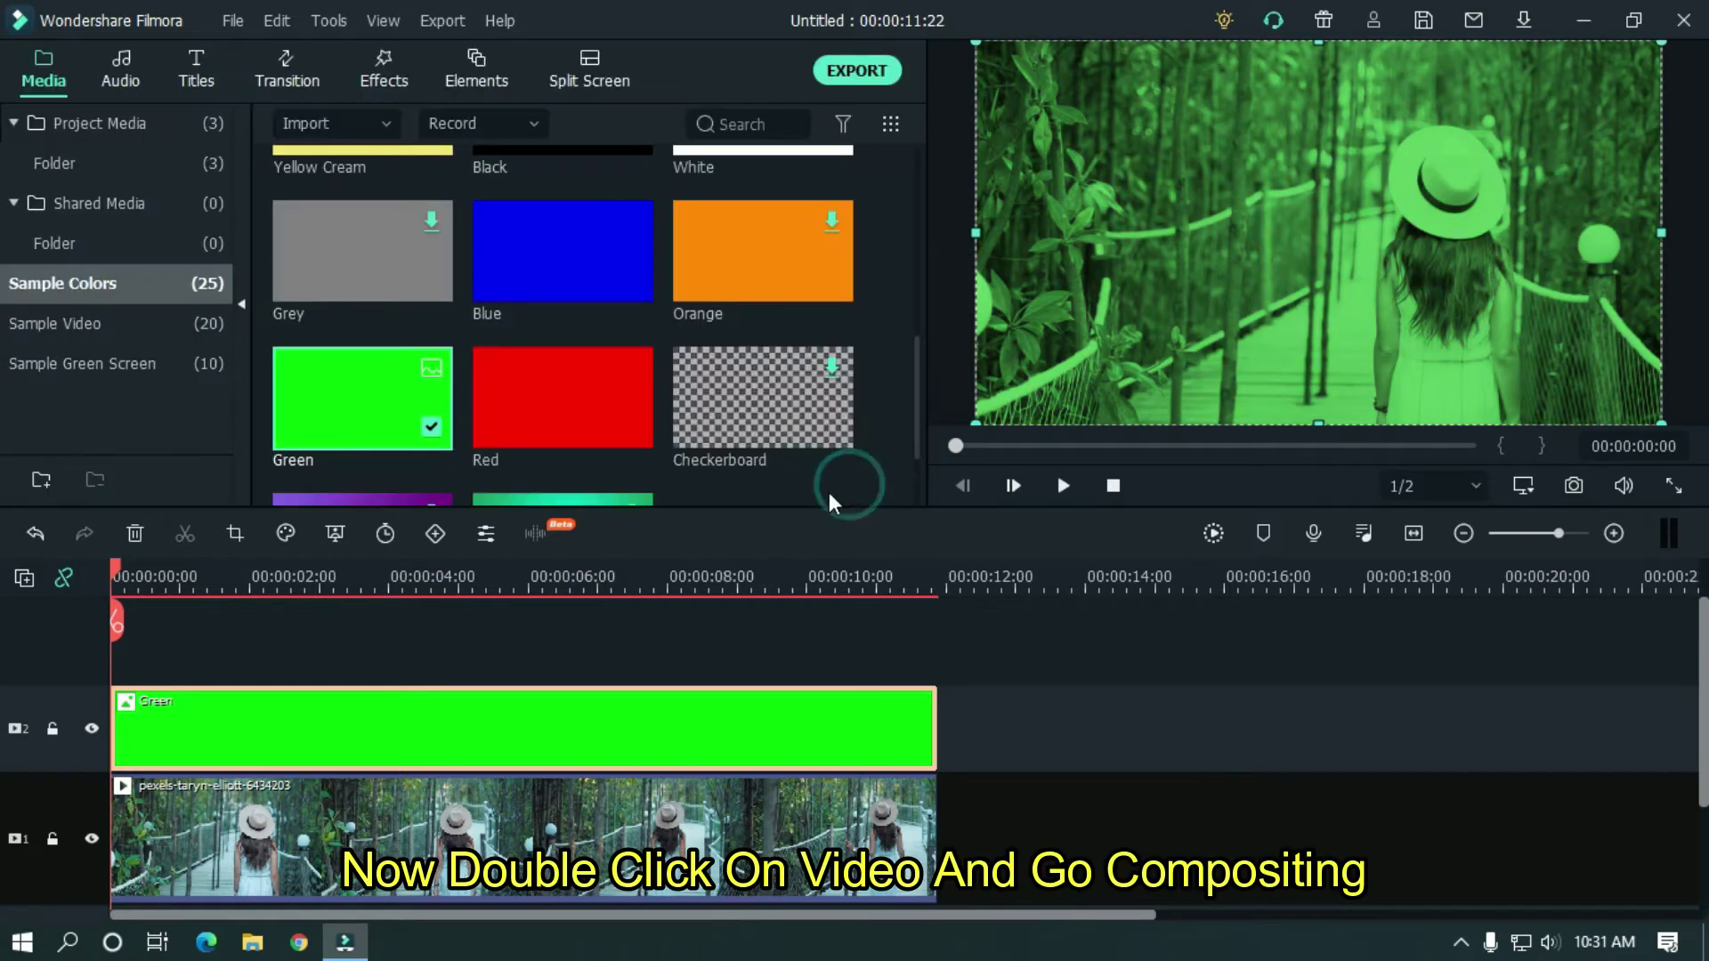
pyautogui.click(466, 839)
pyautogui.doubleClick(465, 839)
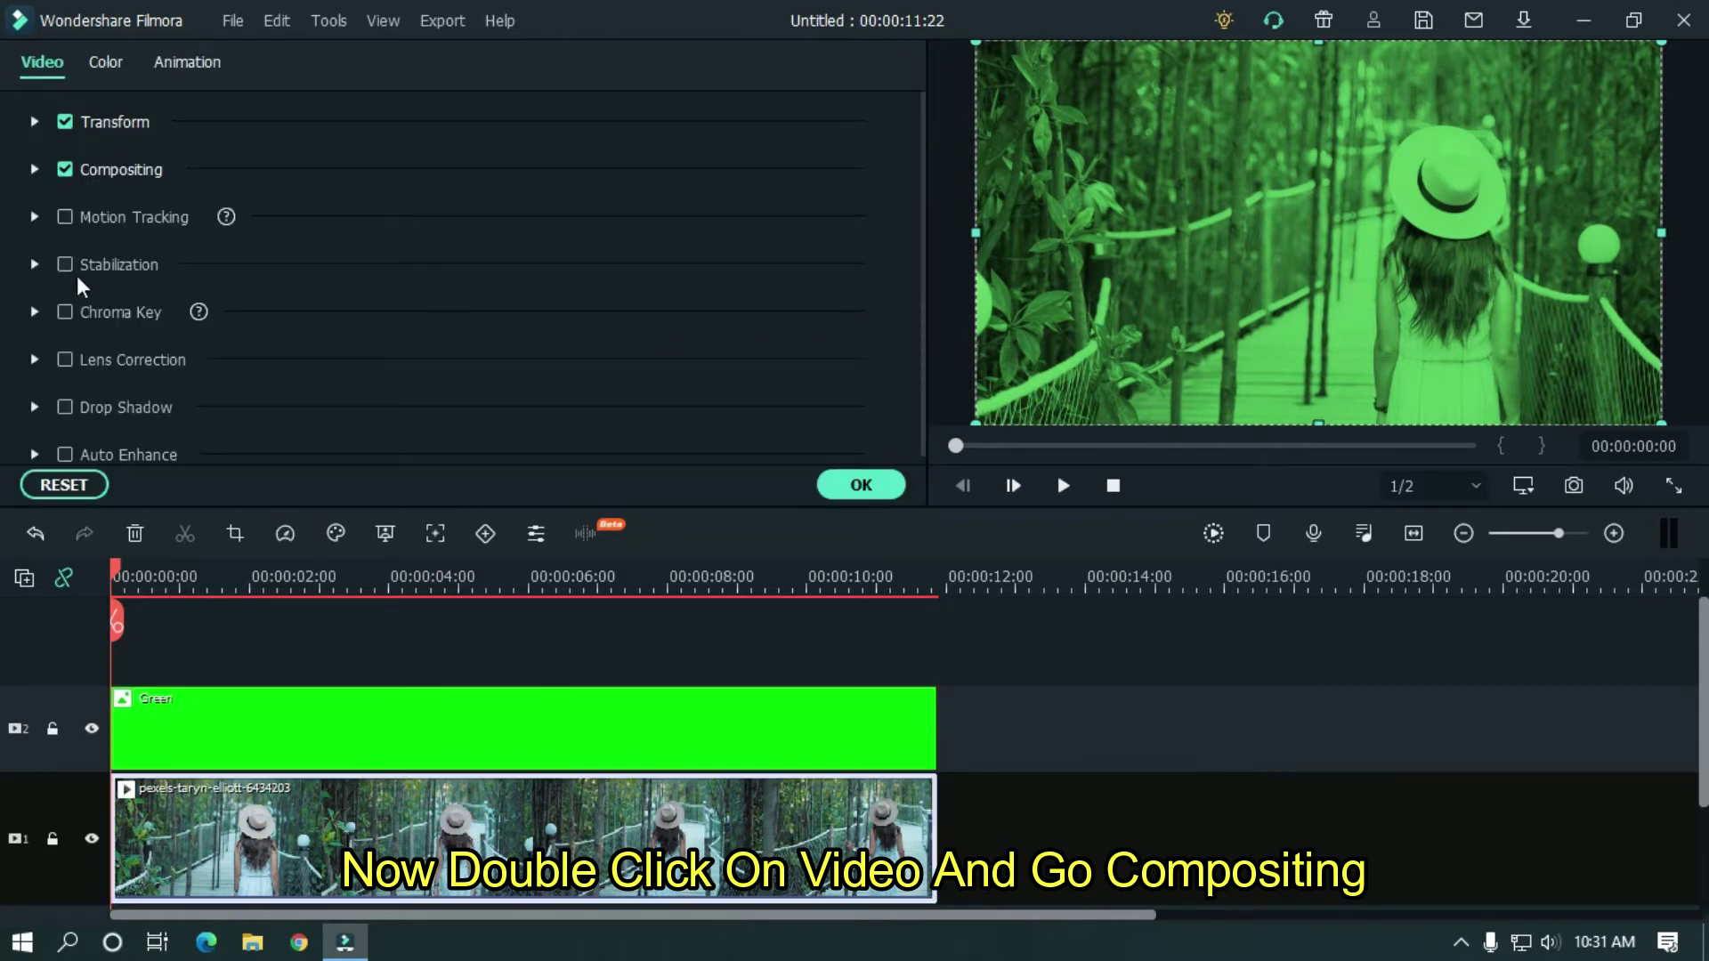
pyautogui.click(33, 169)
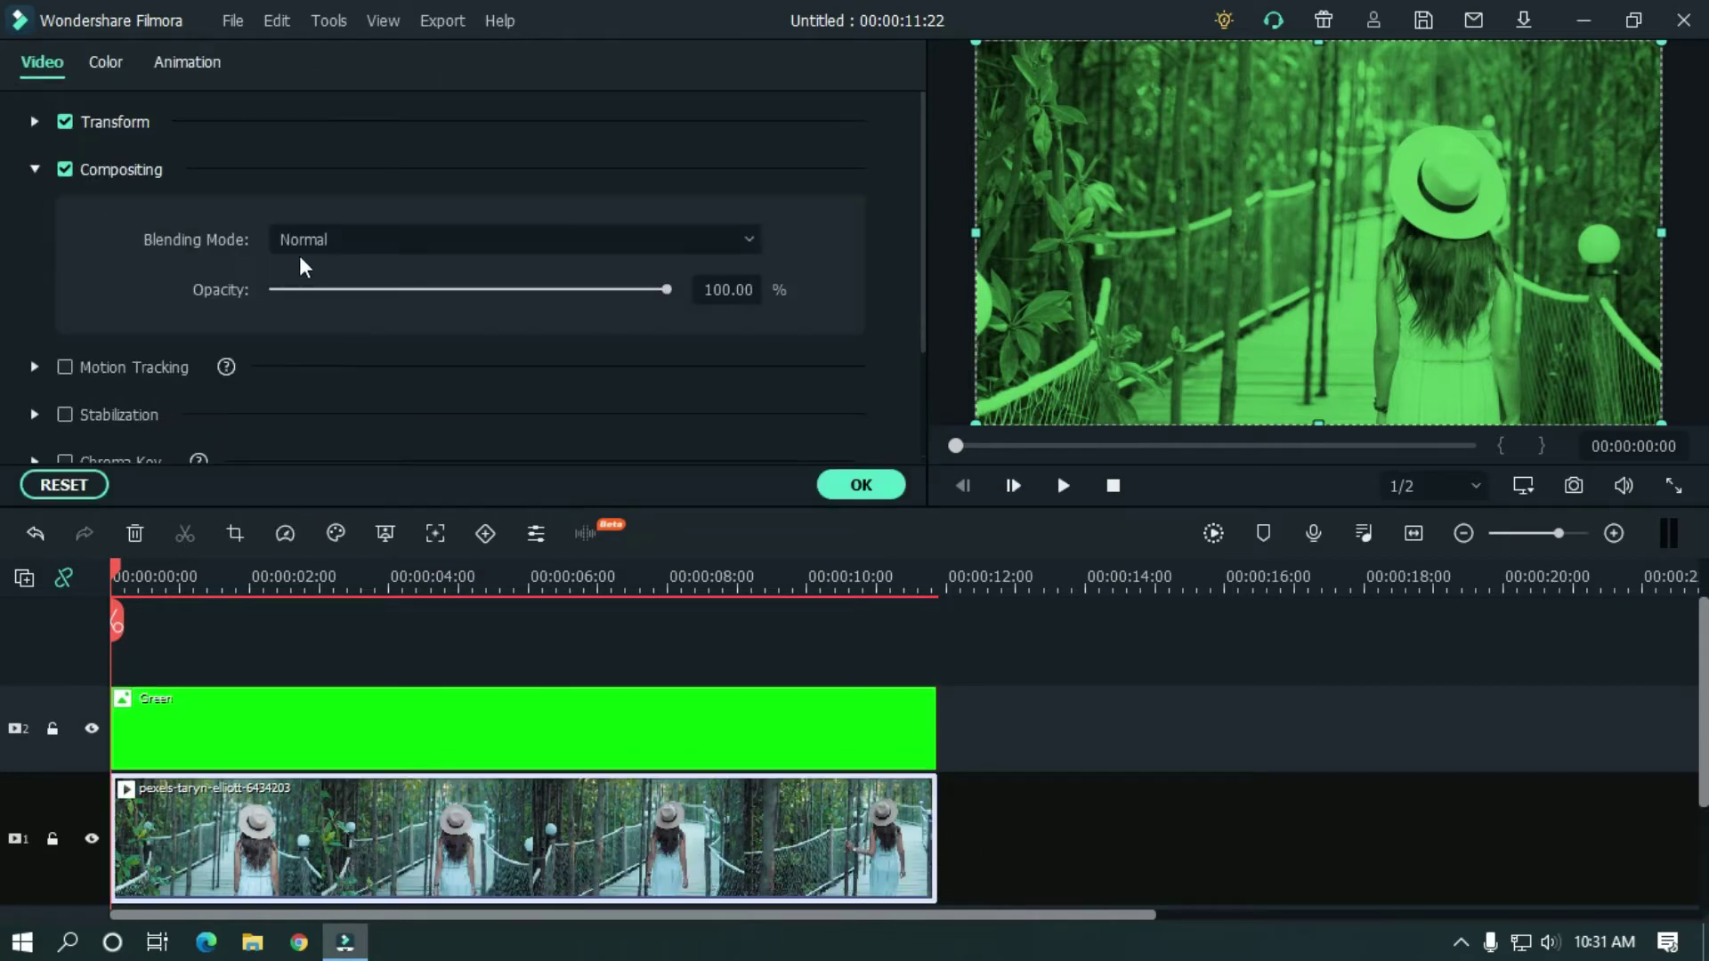
pyautogui.click(737, 288)
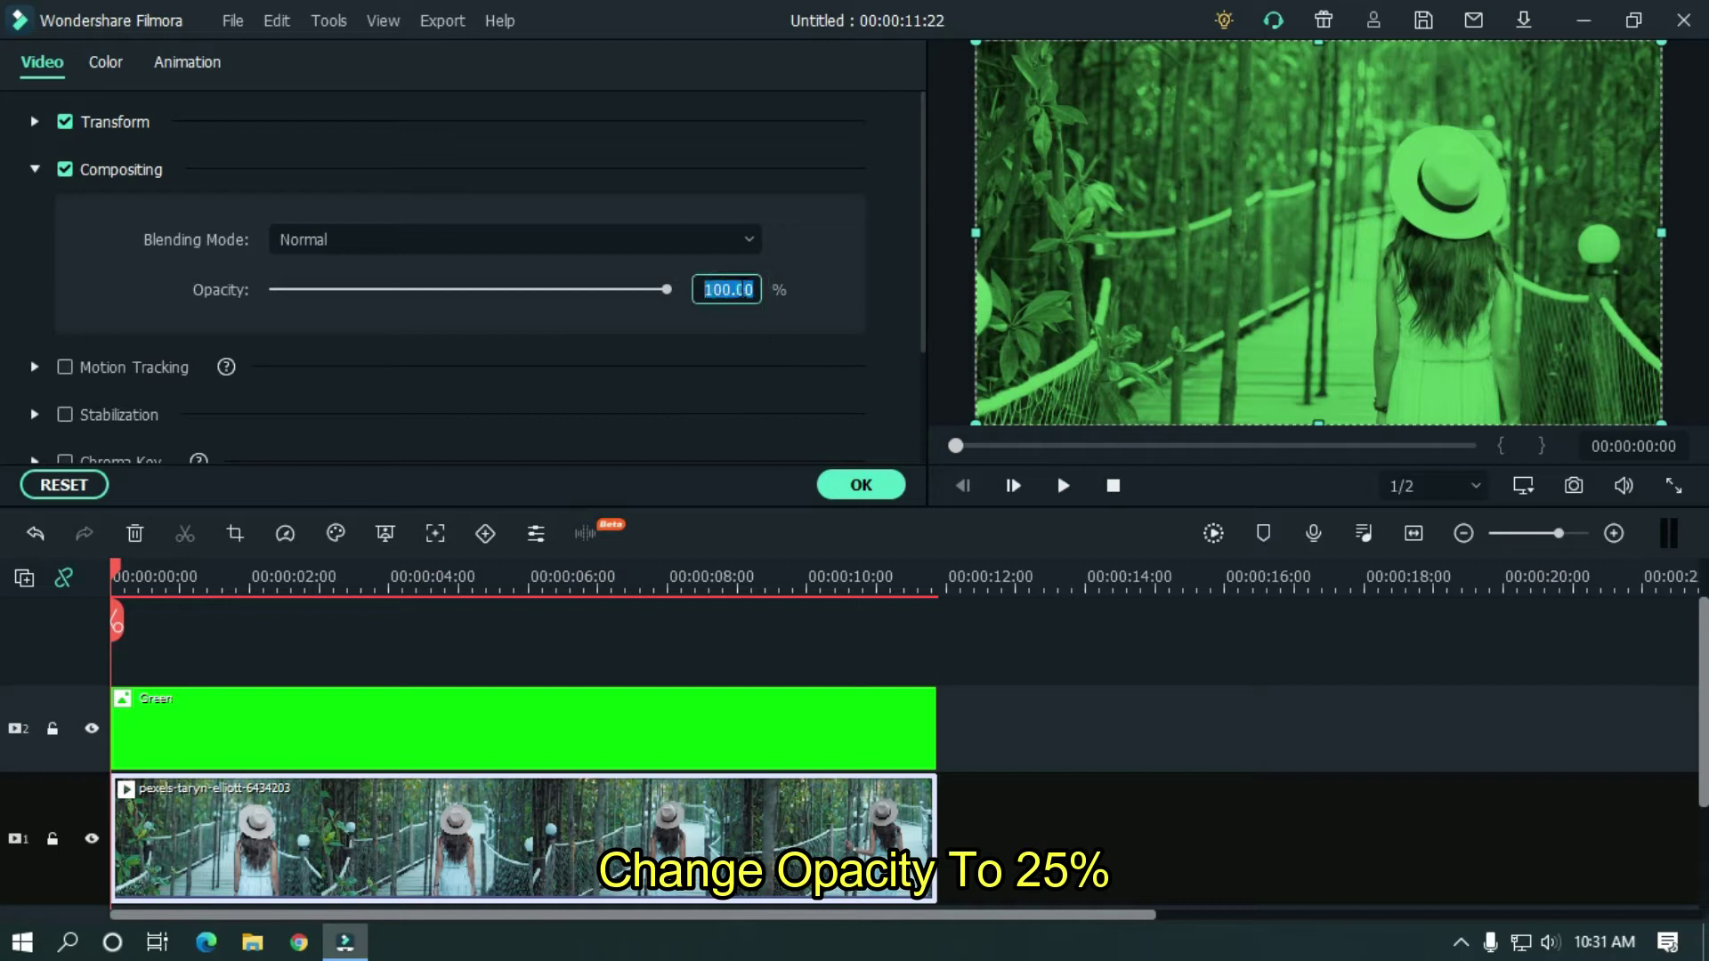
pyautogui.write('25')
pyautogui.press('Return')
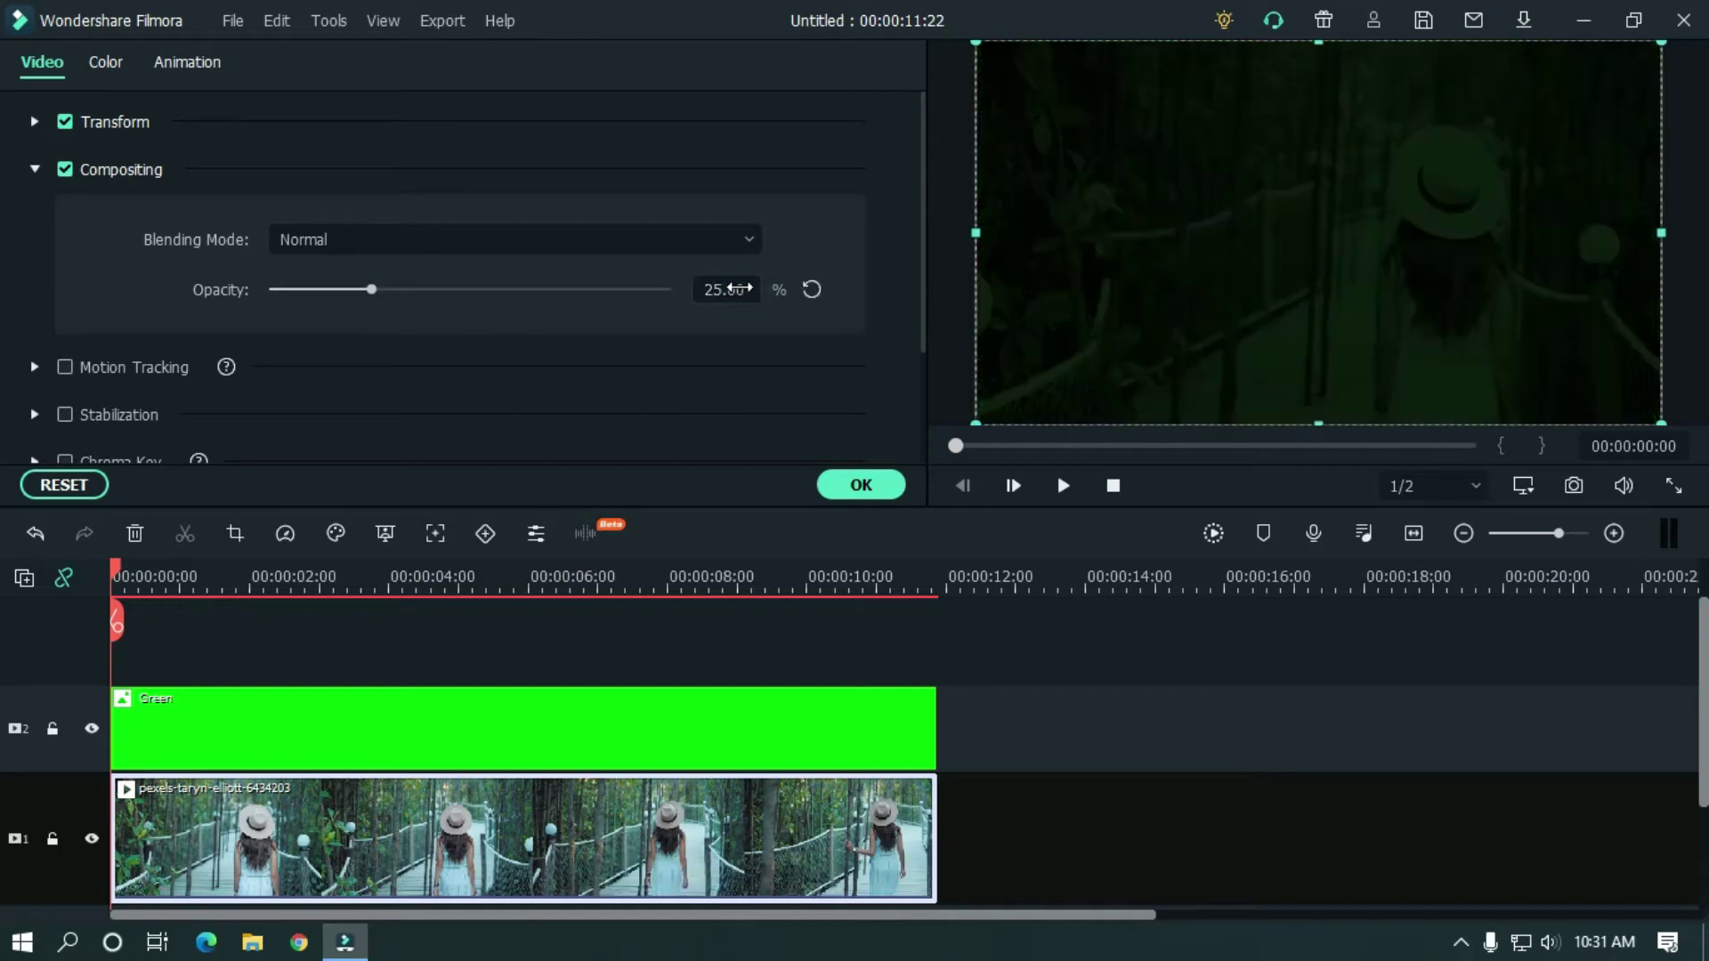
pyautogui.click(1165, 749)
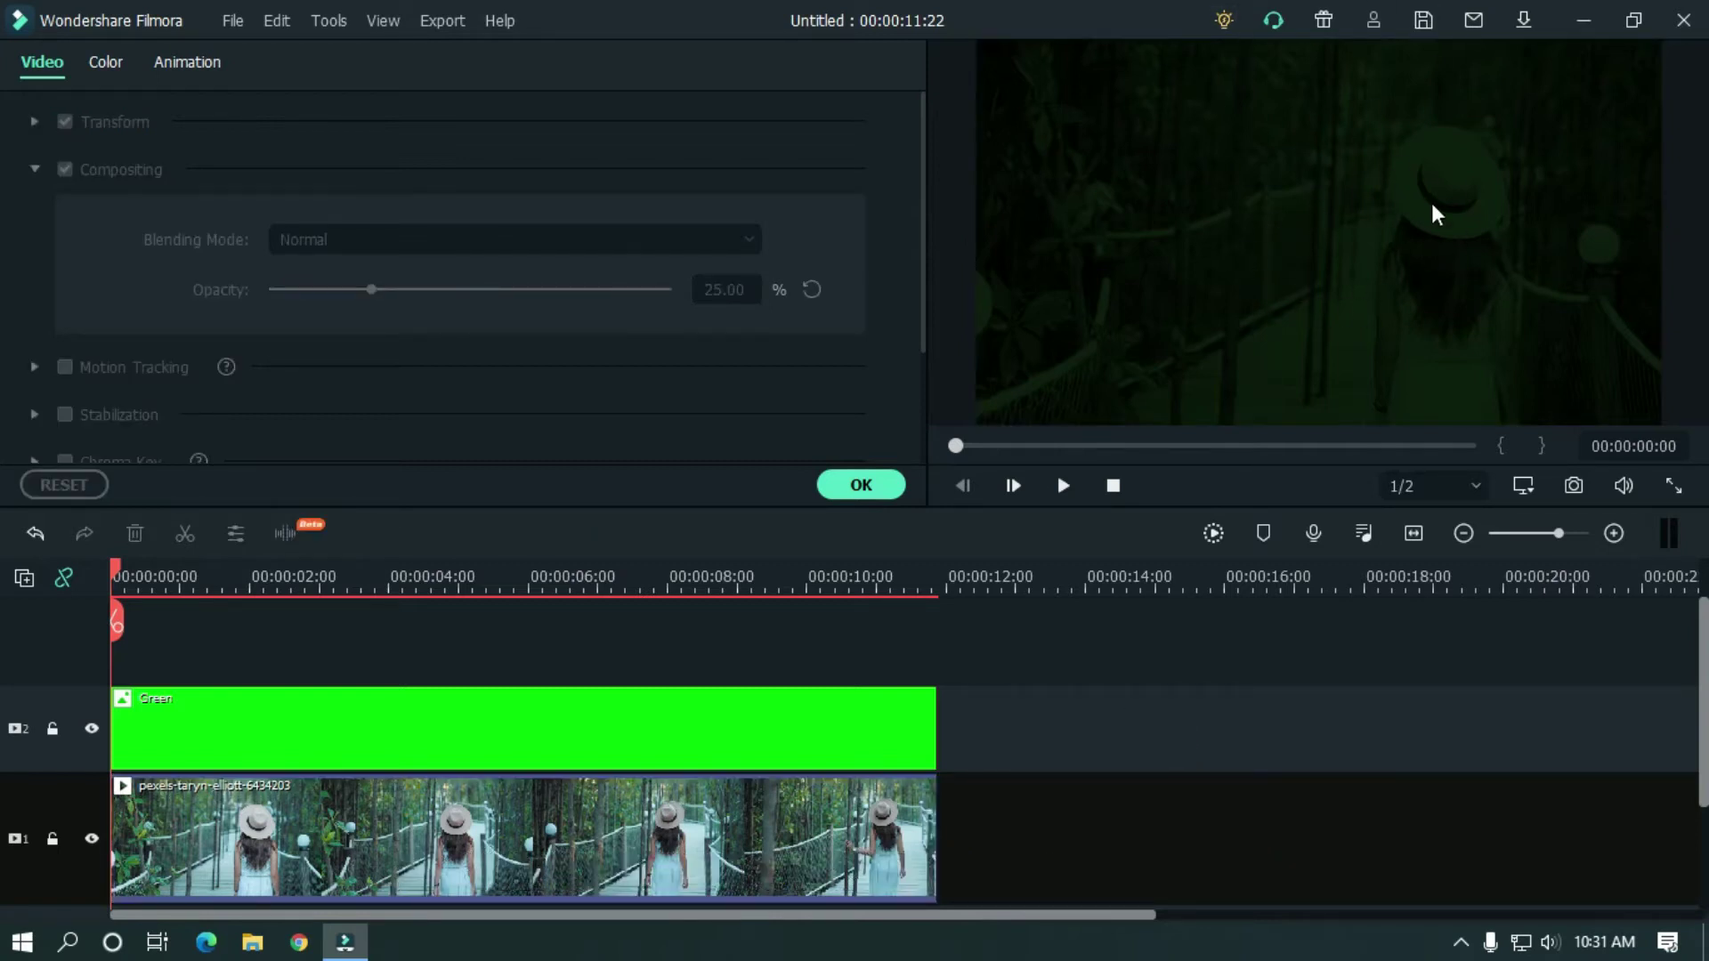
pyautogui.click(861, 485)
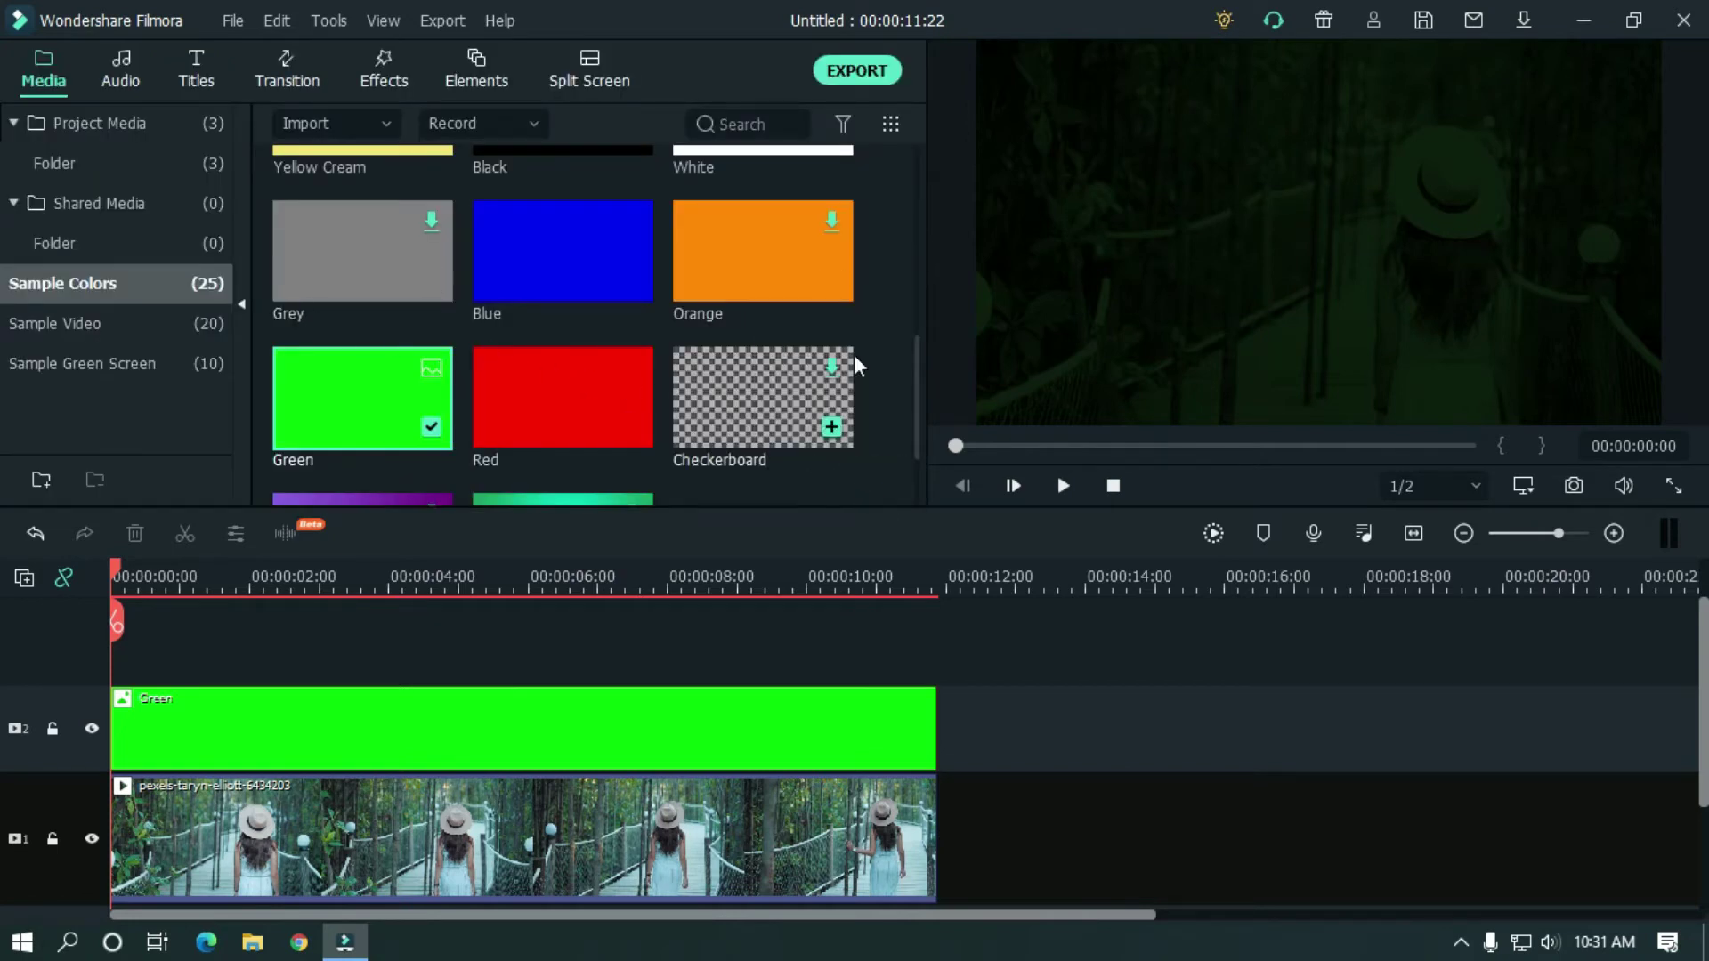
# Show Project Media and preview the Noise Texture clip
pyautogui.click(134, 124)
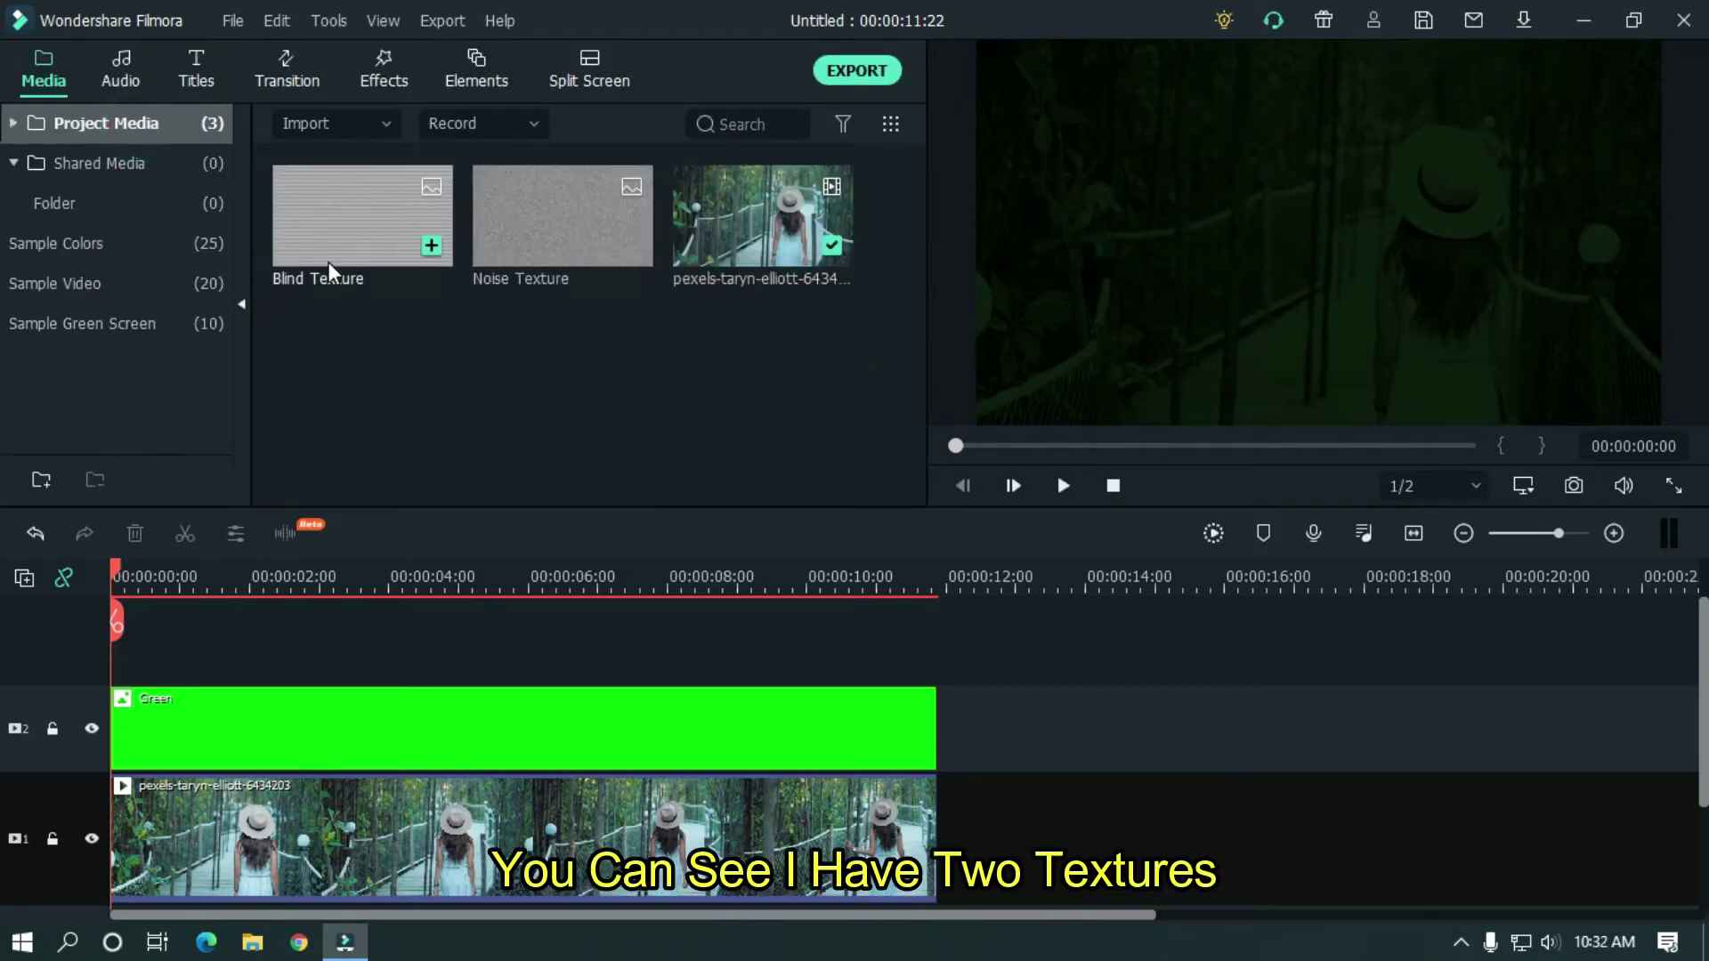
pyautogui.rightClick(537, 204)
pyautogui.click(573, 230)
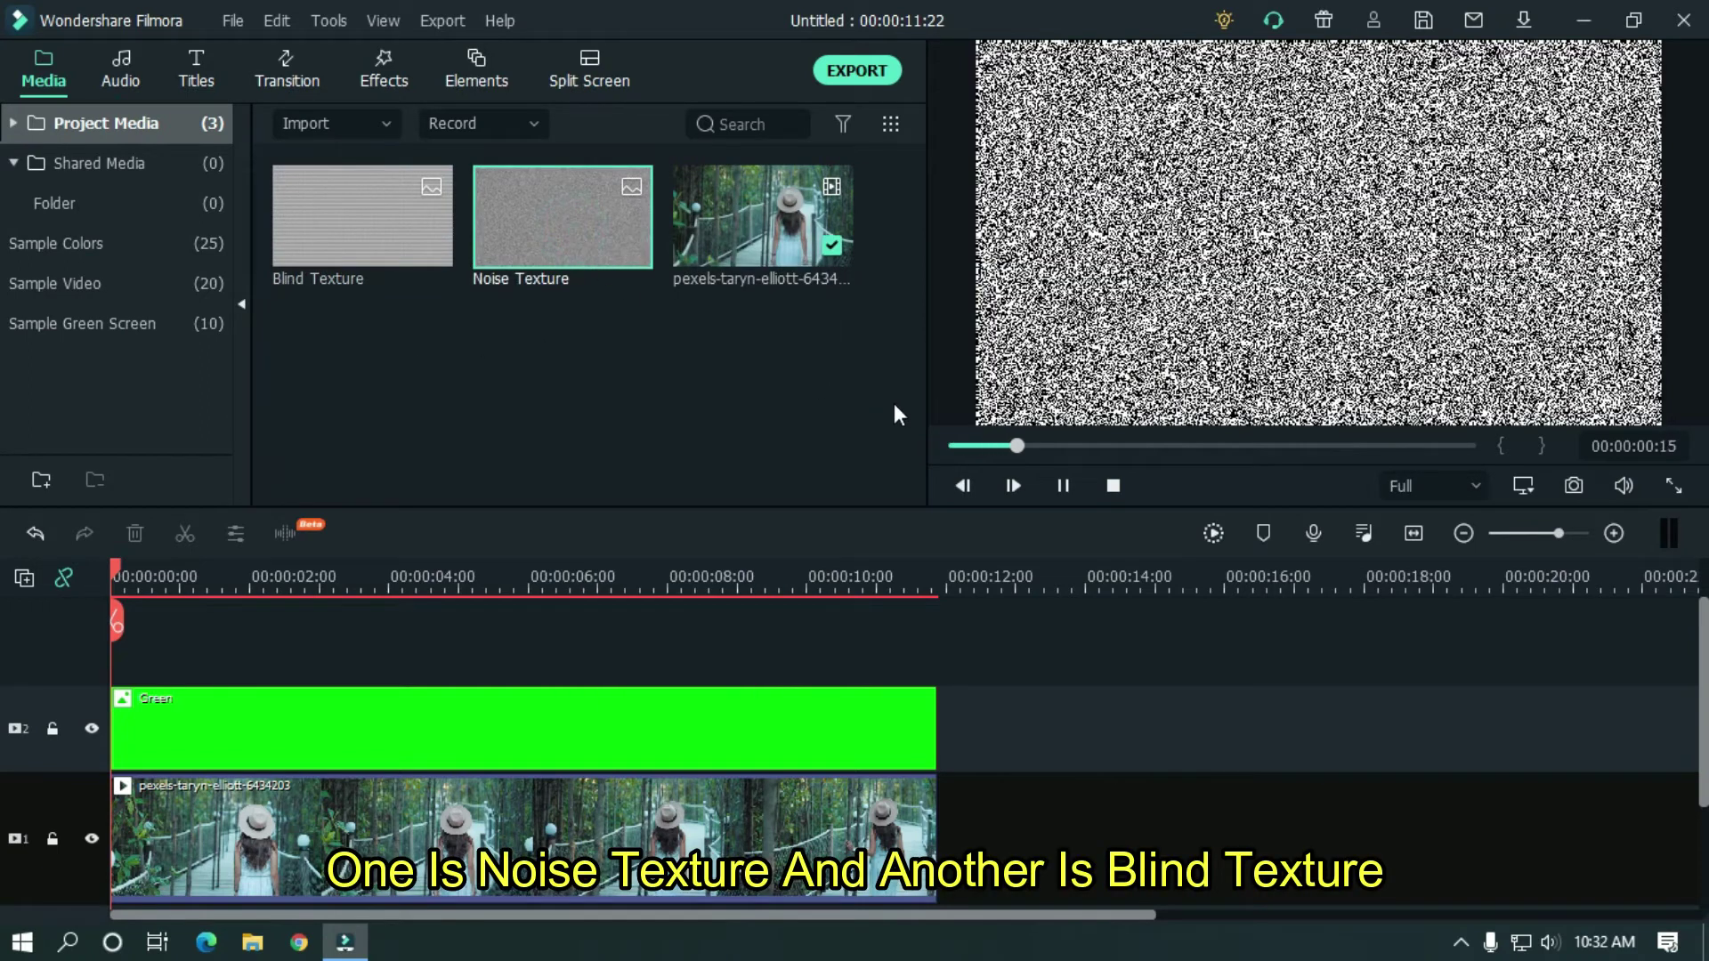
pyautogui.click(1059, 485)
# Preview the Blind Texture clip, then pause it
pyautogui.rightClick(329, 215)
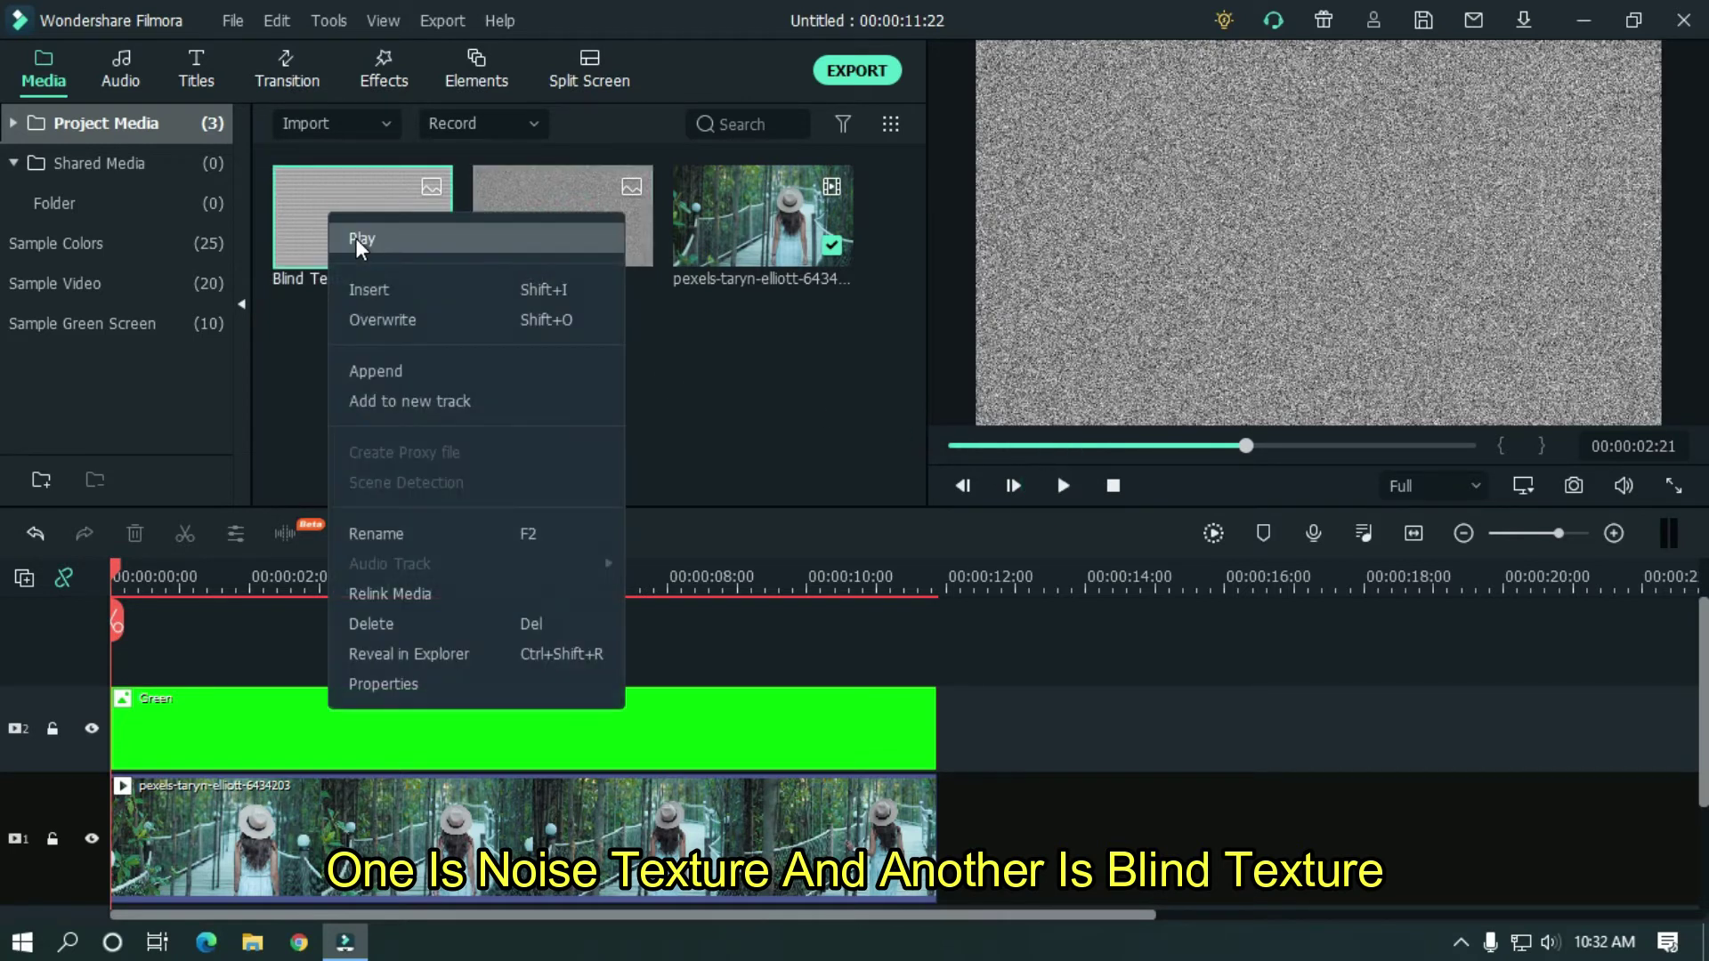
pyautogui.click(357, 235)
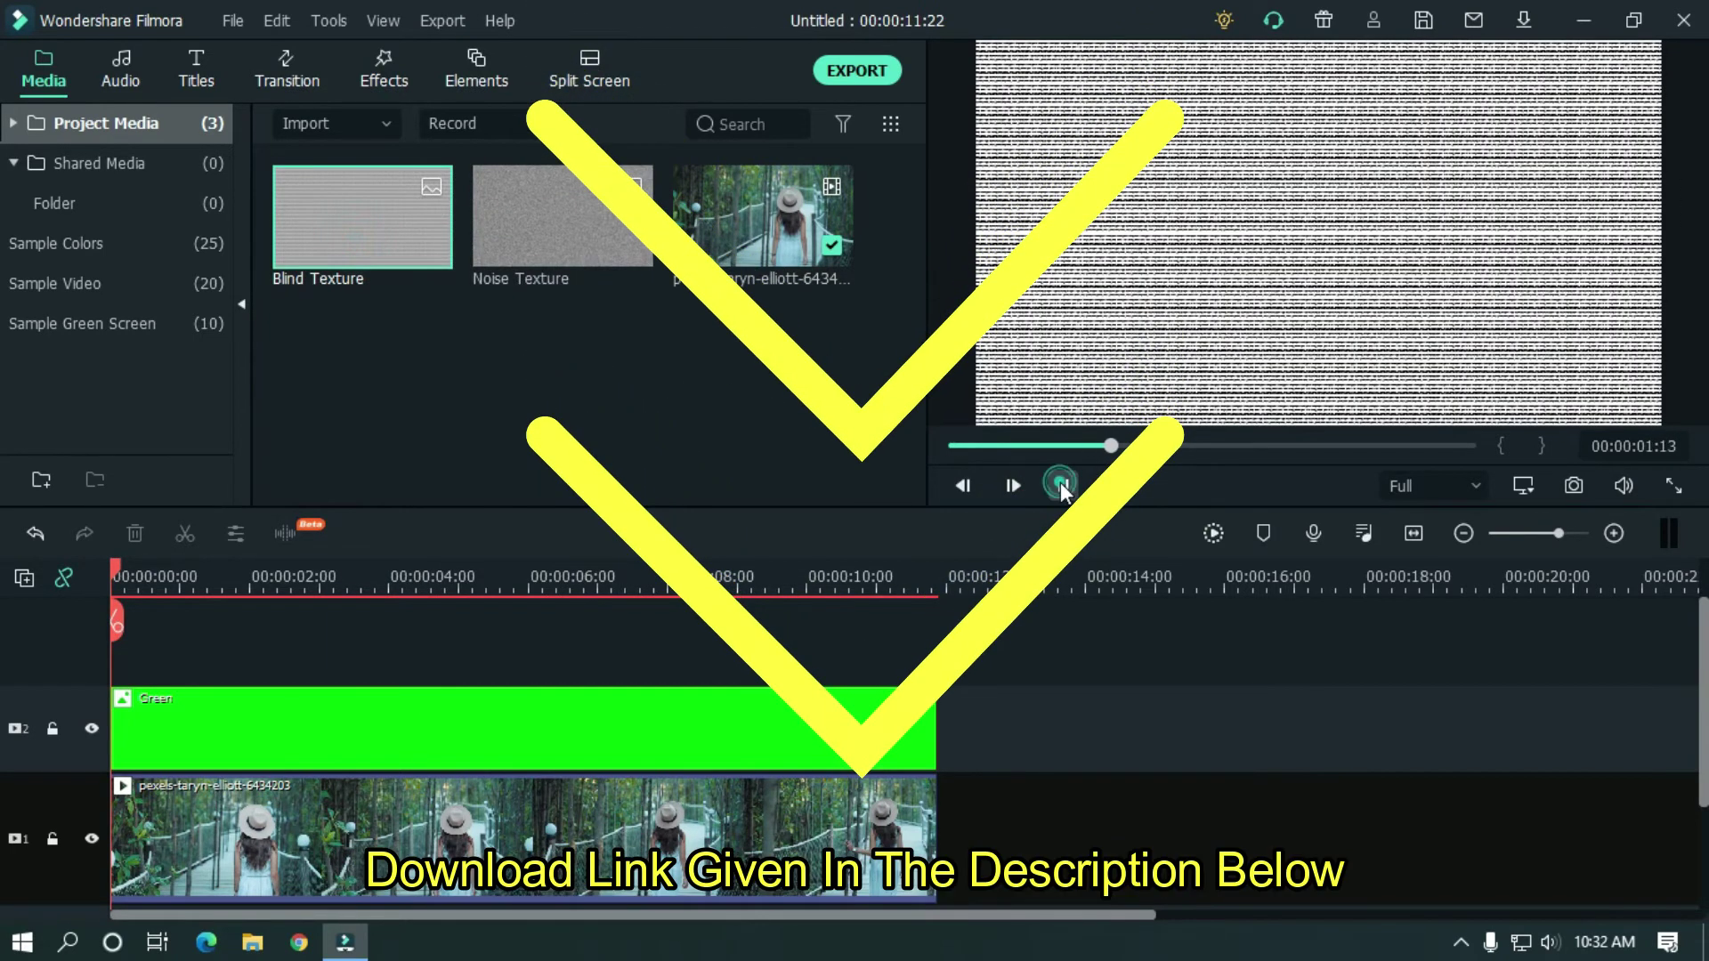
pyautogui.click(1062, 485)
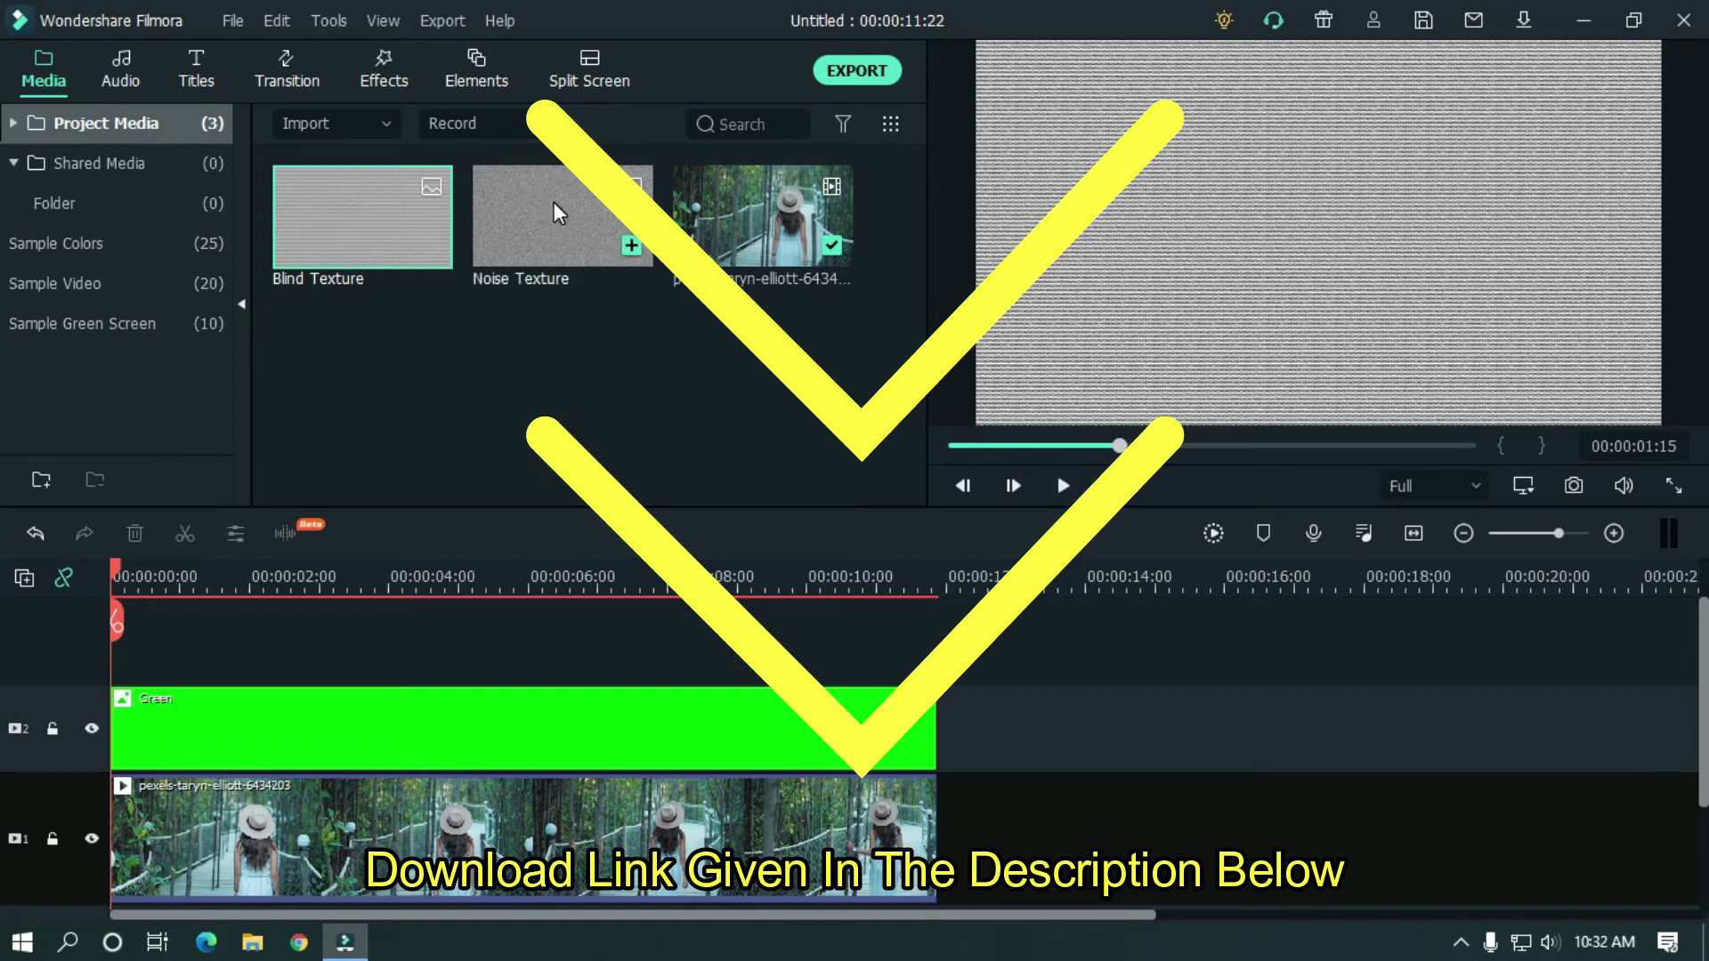
# Put Noise Texture on track 3, stretch it to 00:00:11:22, and preview from the start
pyautogui.moveTo(553, 213); pyautogui.dragTo(122, 642)
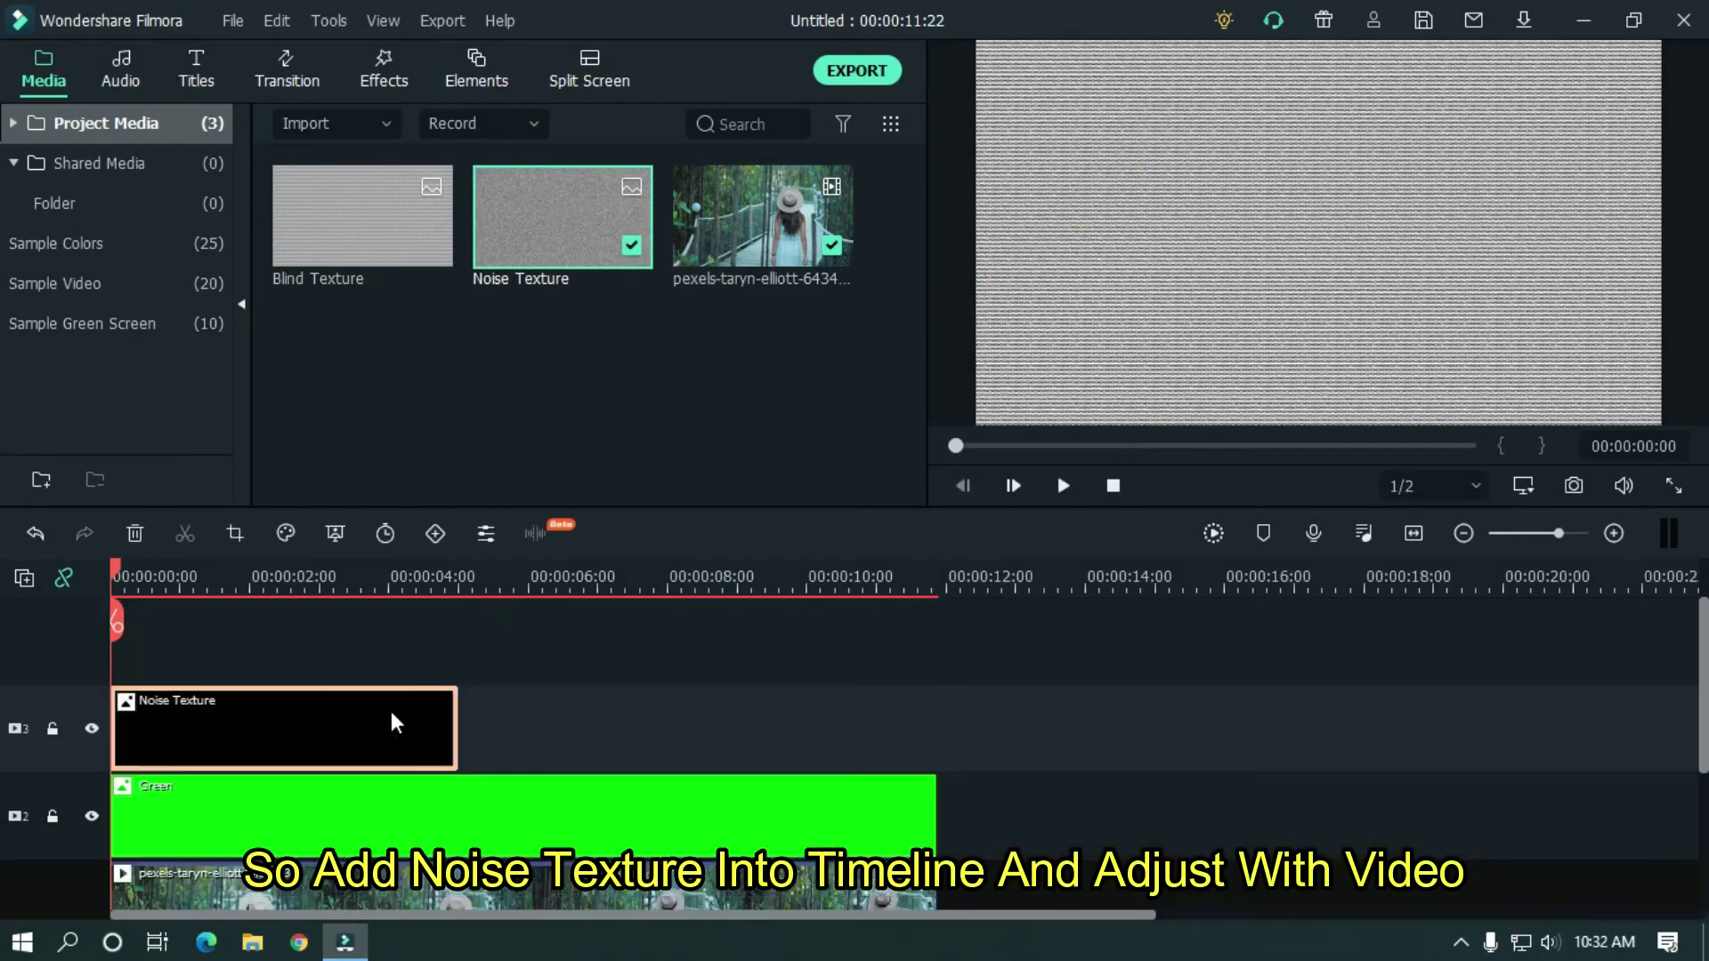
pyautogui.moveTo(447, 719); pyautogui.dragTo(932, 704)
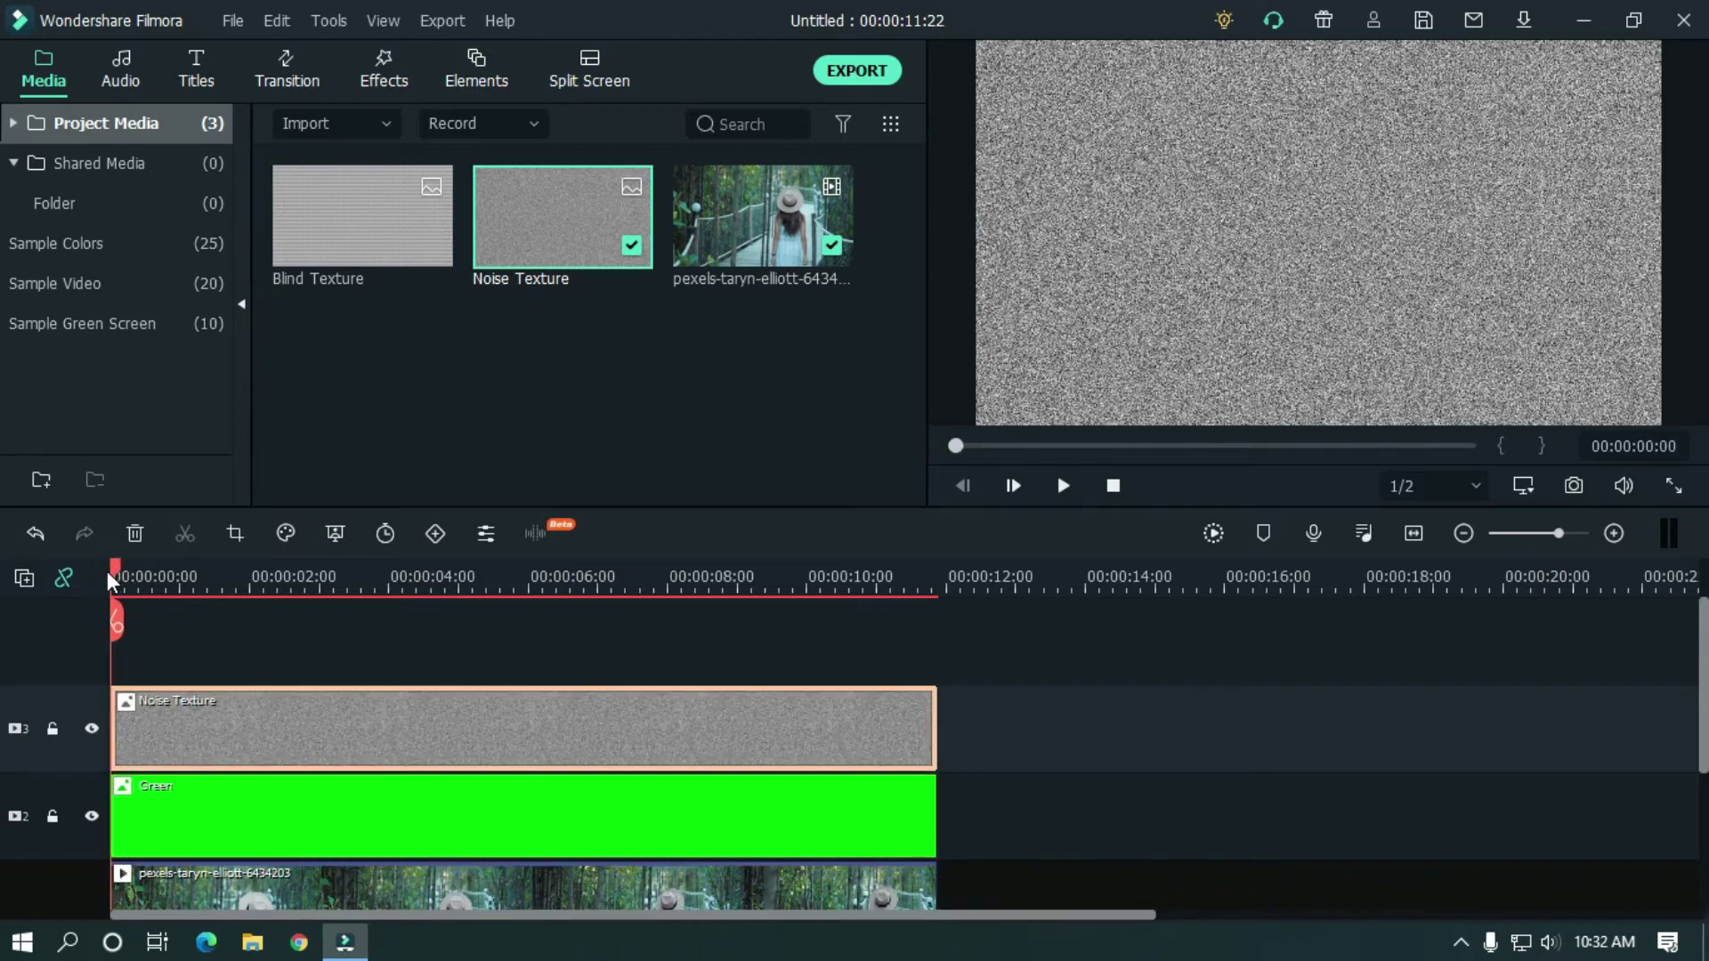
pyautogui.click(1061, 488)
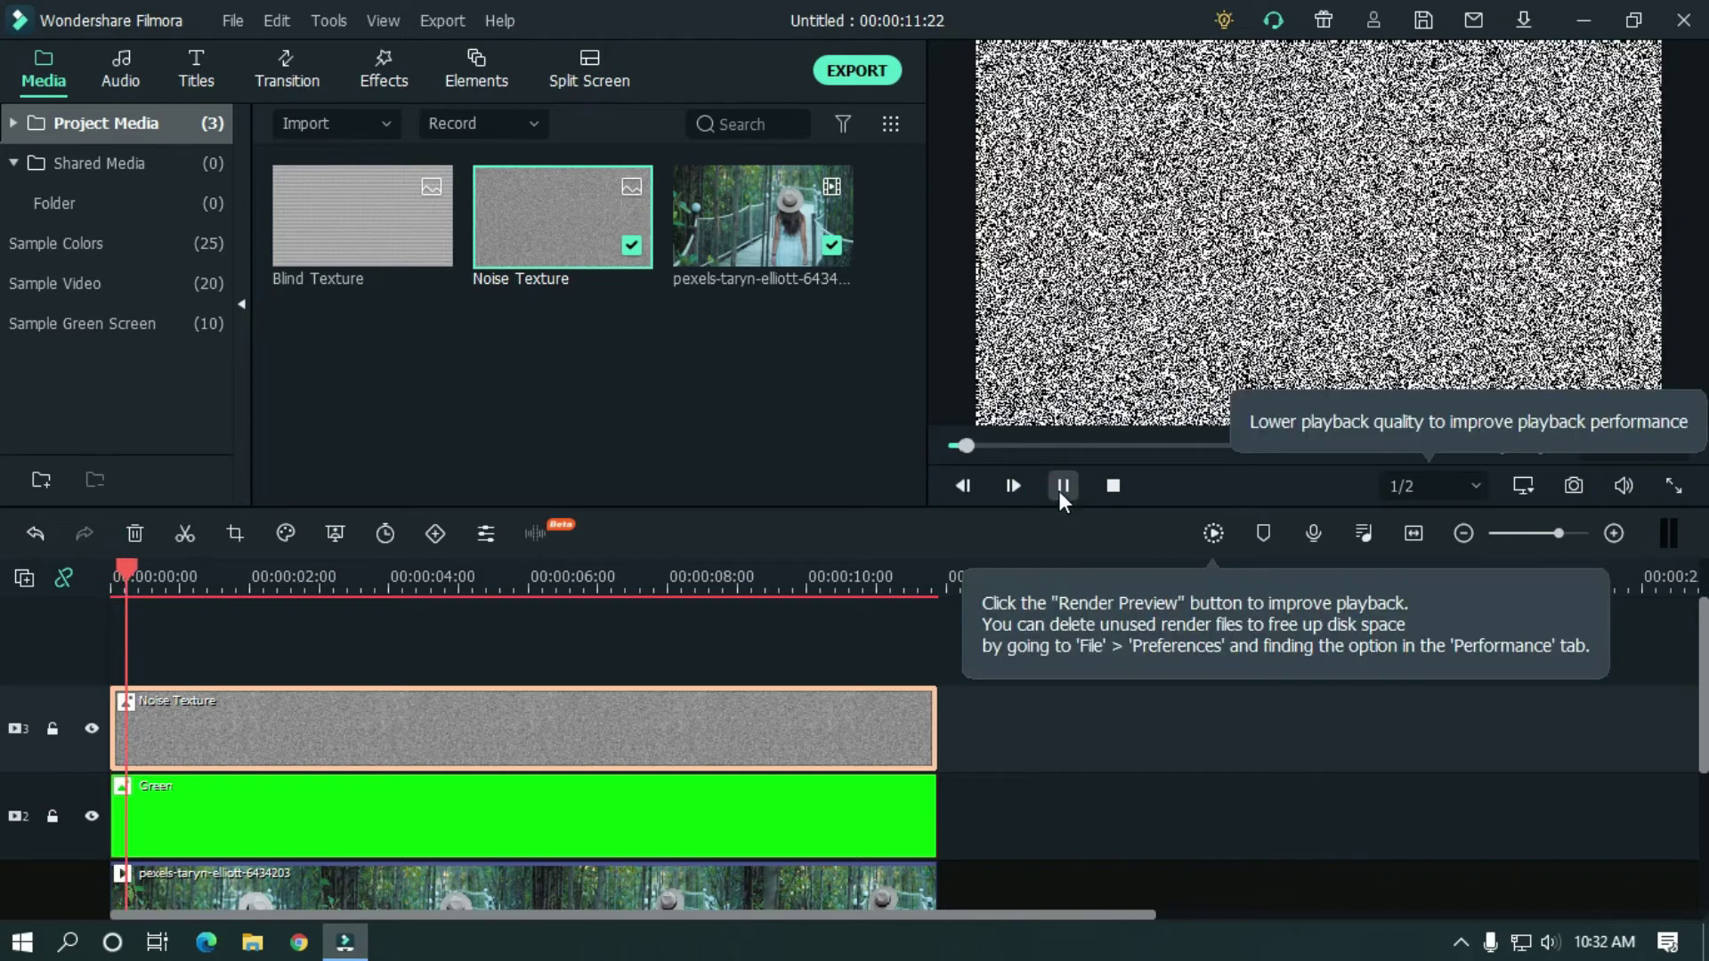
pyautogui.click(1060, 488)
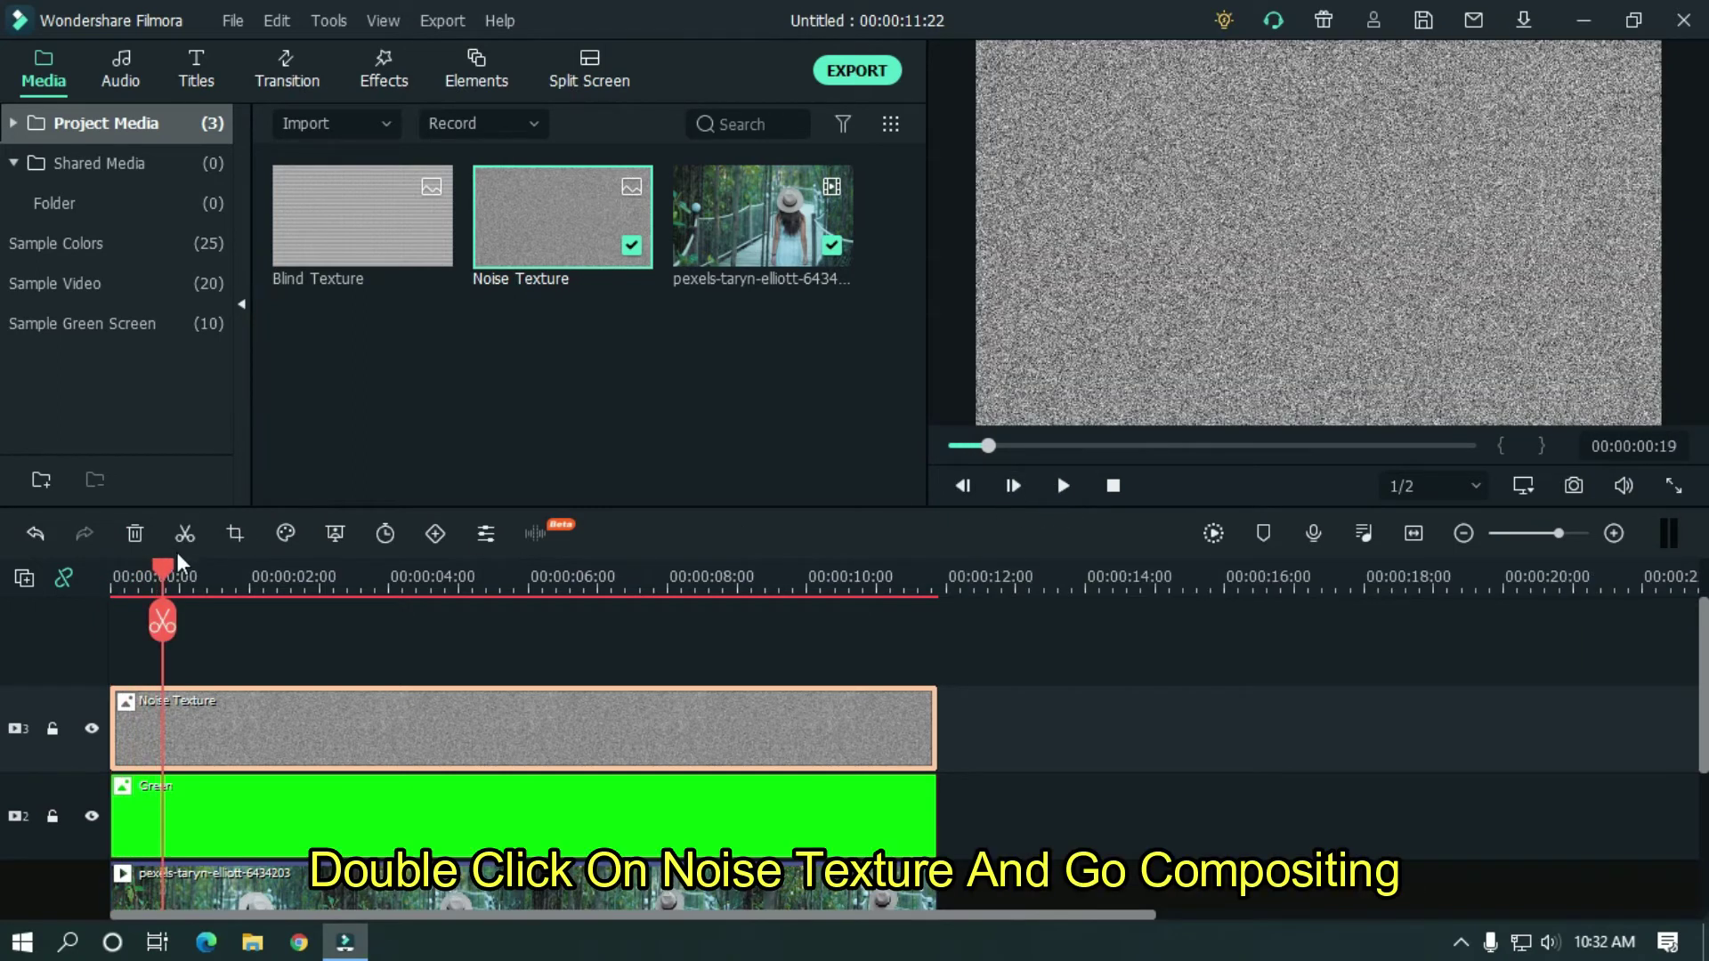
pyautogui.moveTo(162, 570); pyautogui.dragTo(113, 569)
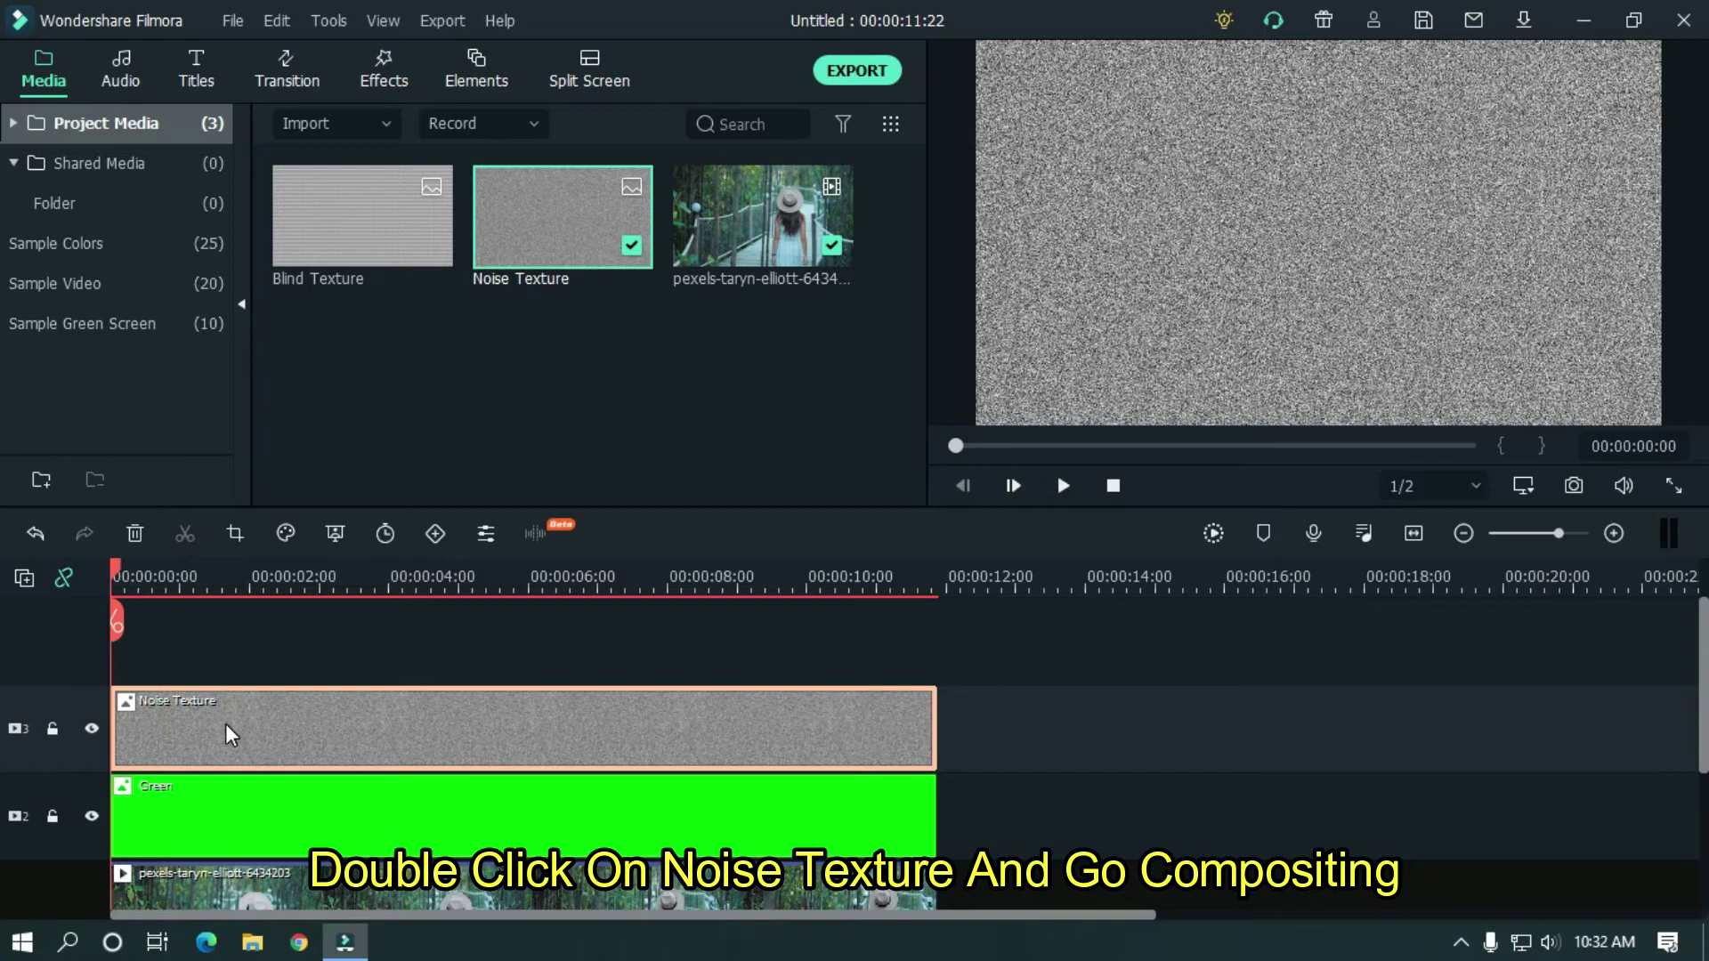
# Set the Noise Texture's blending mode to Overlay and enter 30 for opacity
pyautogui.doubleClick(226, 723)
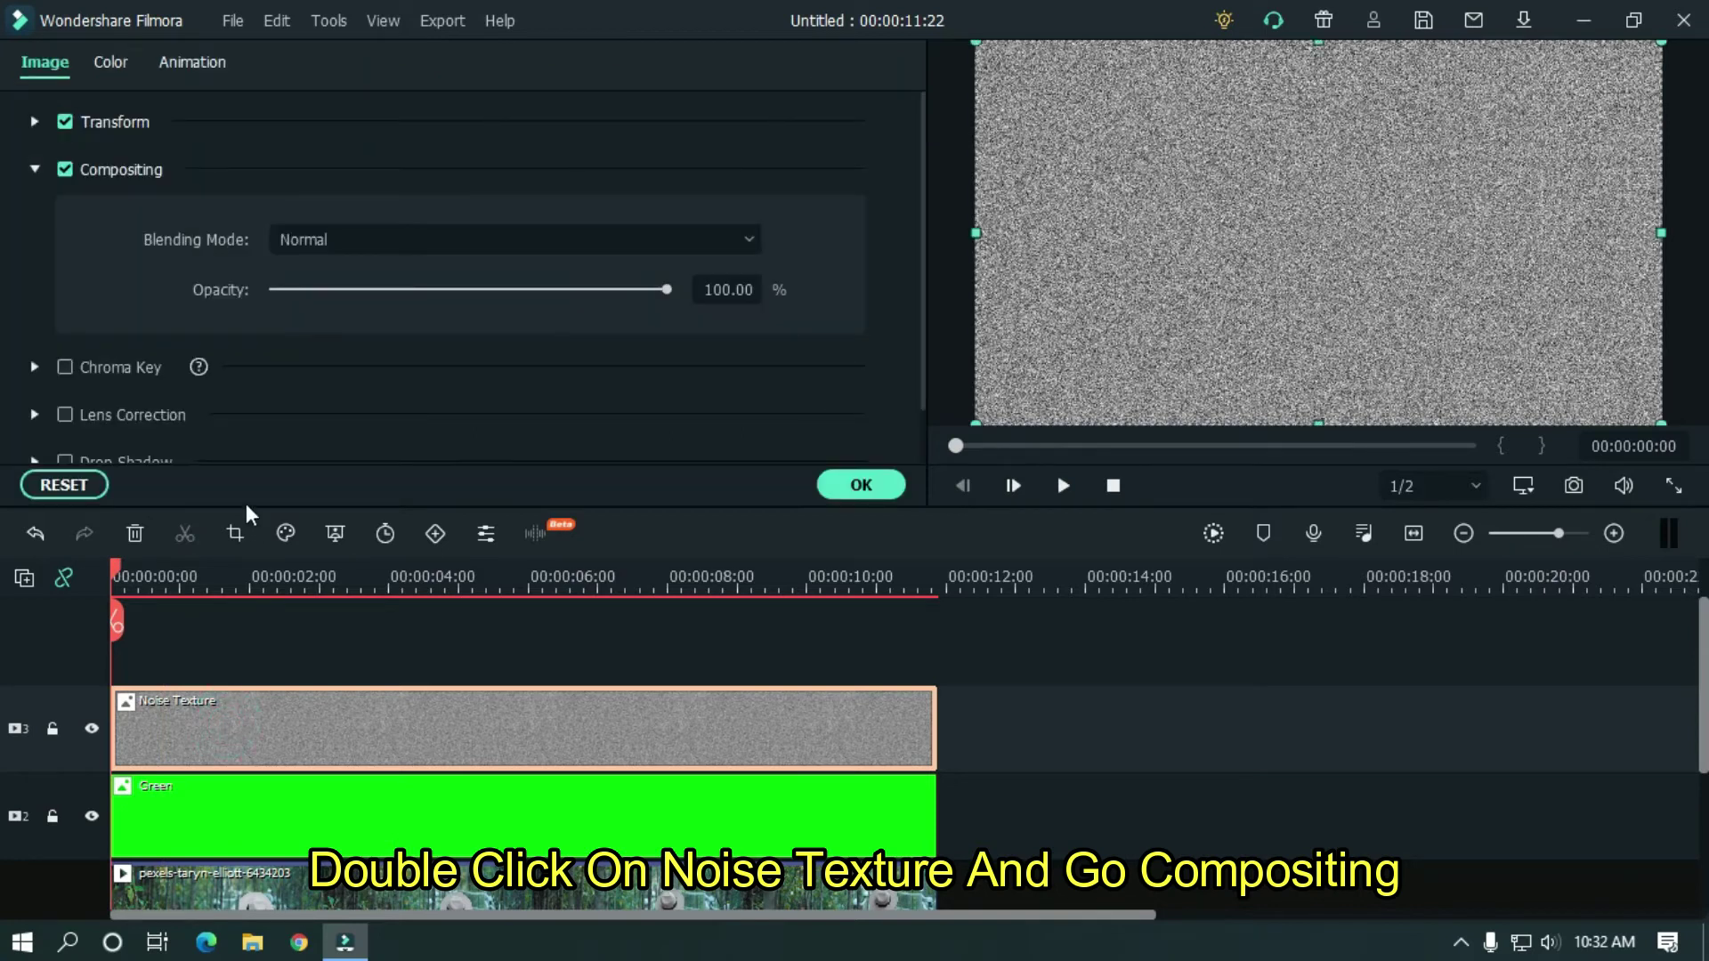
pyautogui.click(338, 237)
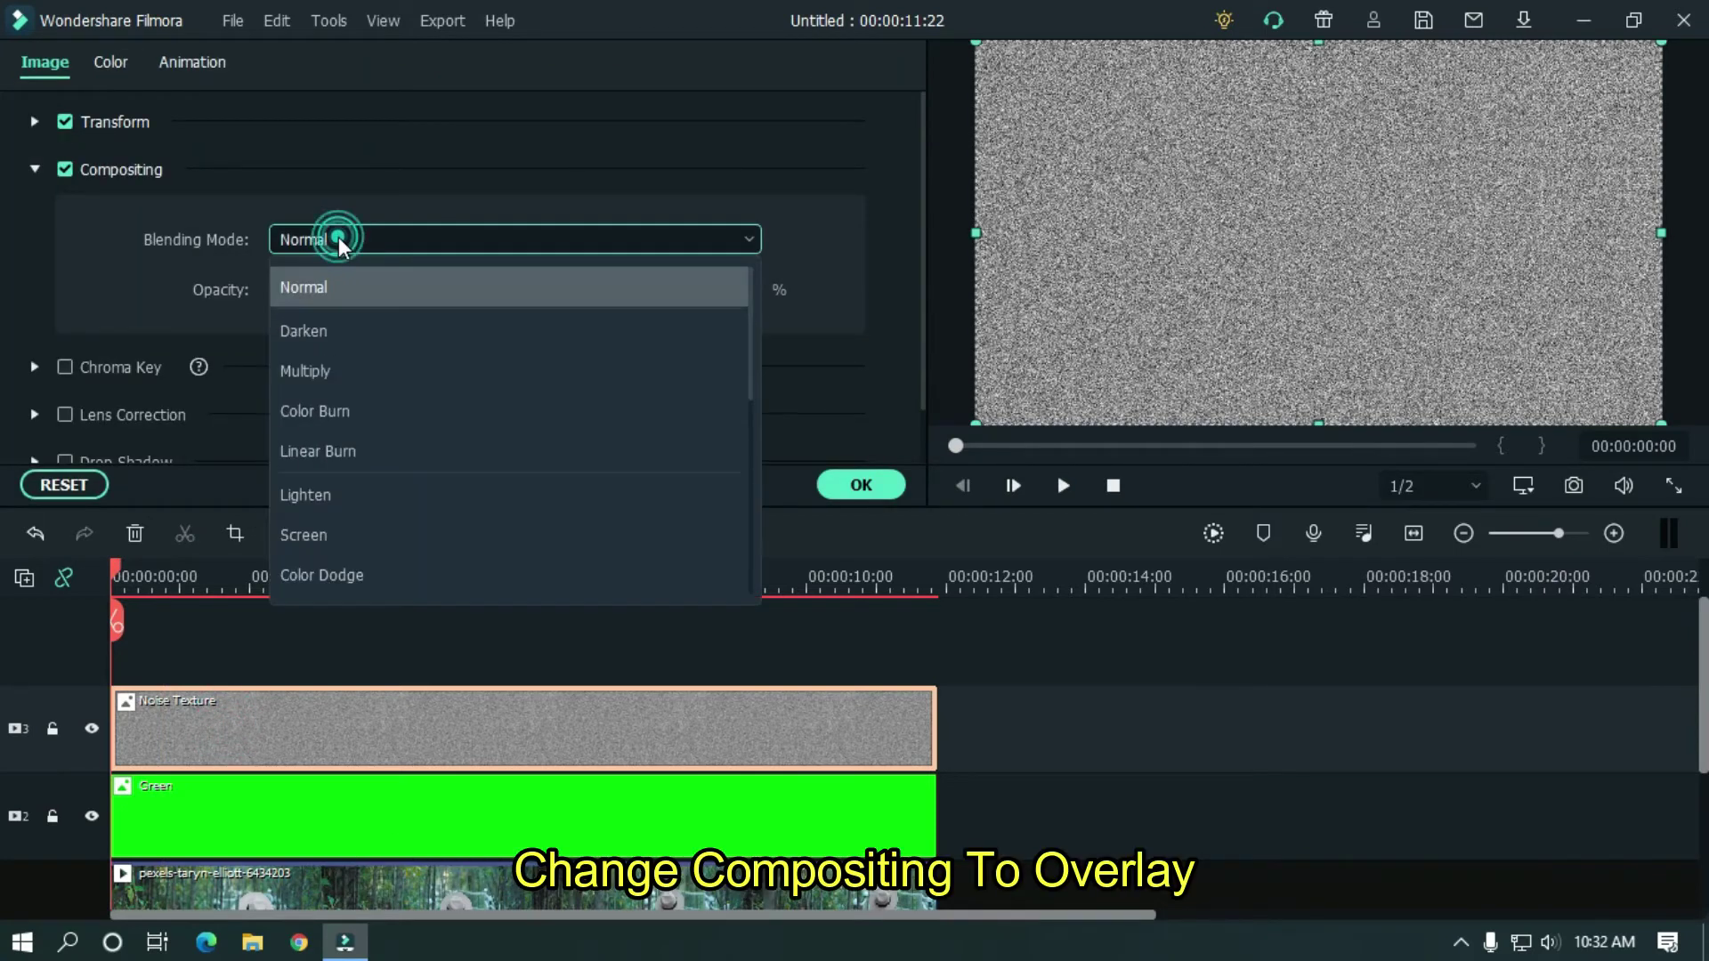
pyautogui.moveTo(752, 307)
pyautogui.mouseDown()
pyautogui.moveTo(754, 356)
pyautogui.moveTo(716, 403)
pyautogui.mouseUp()
pyautogui.click(343, 496)
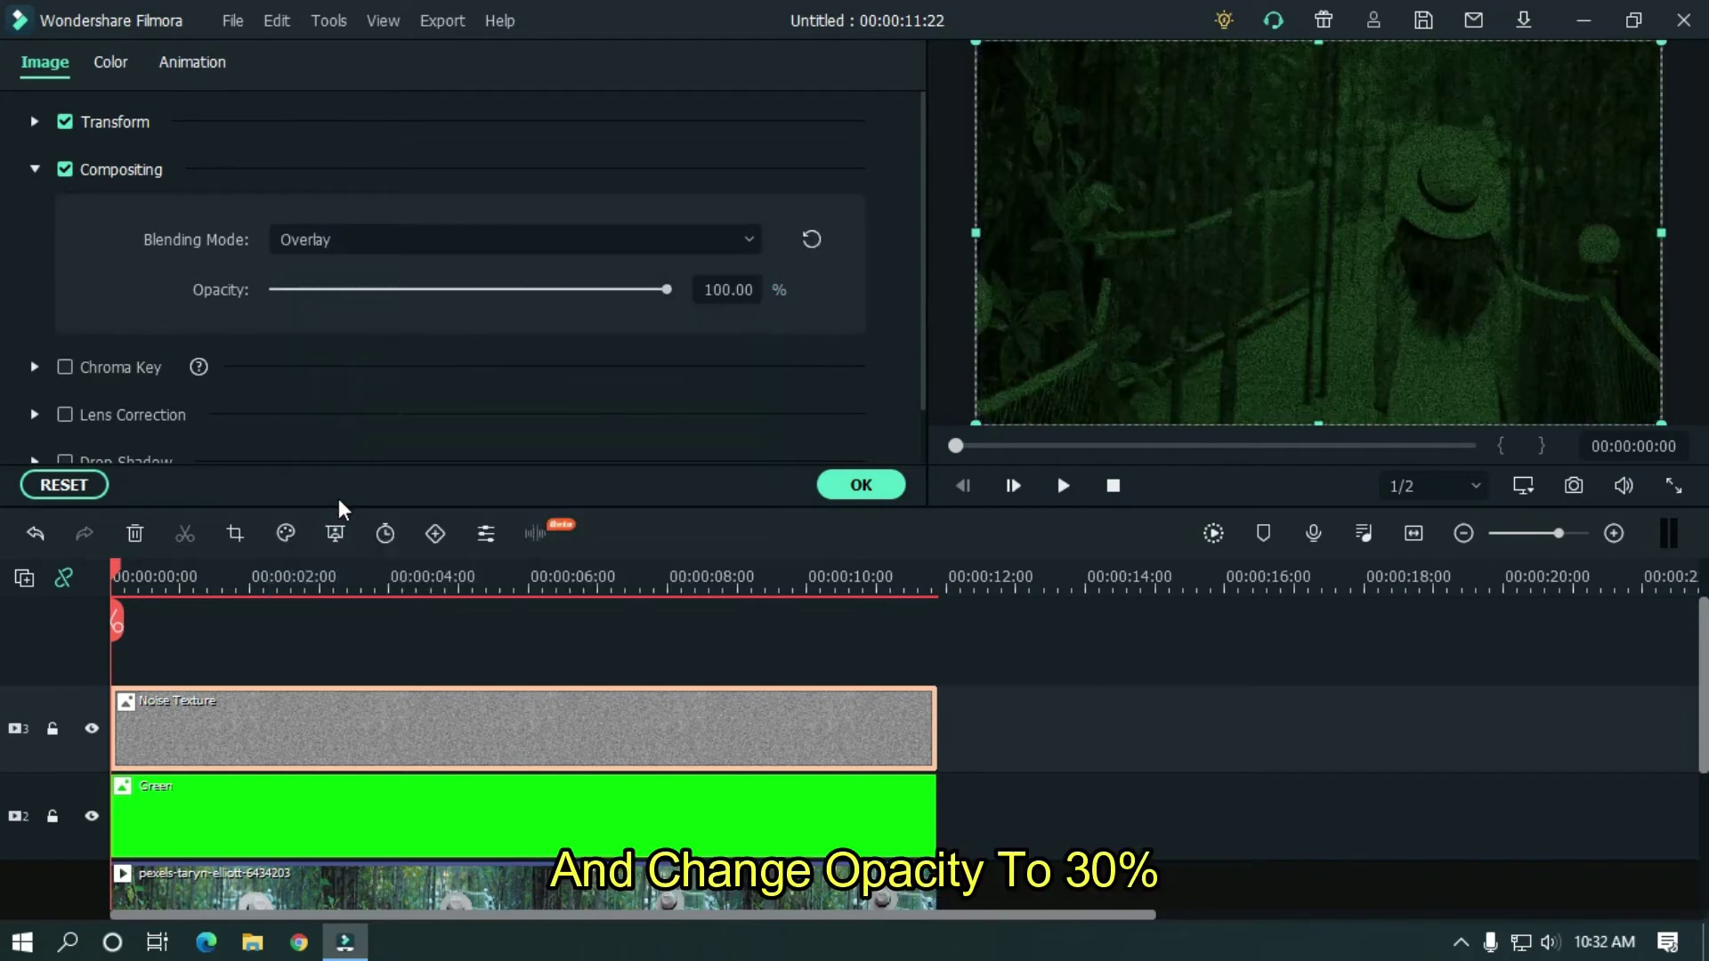
pyautogui.click(728, 283)
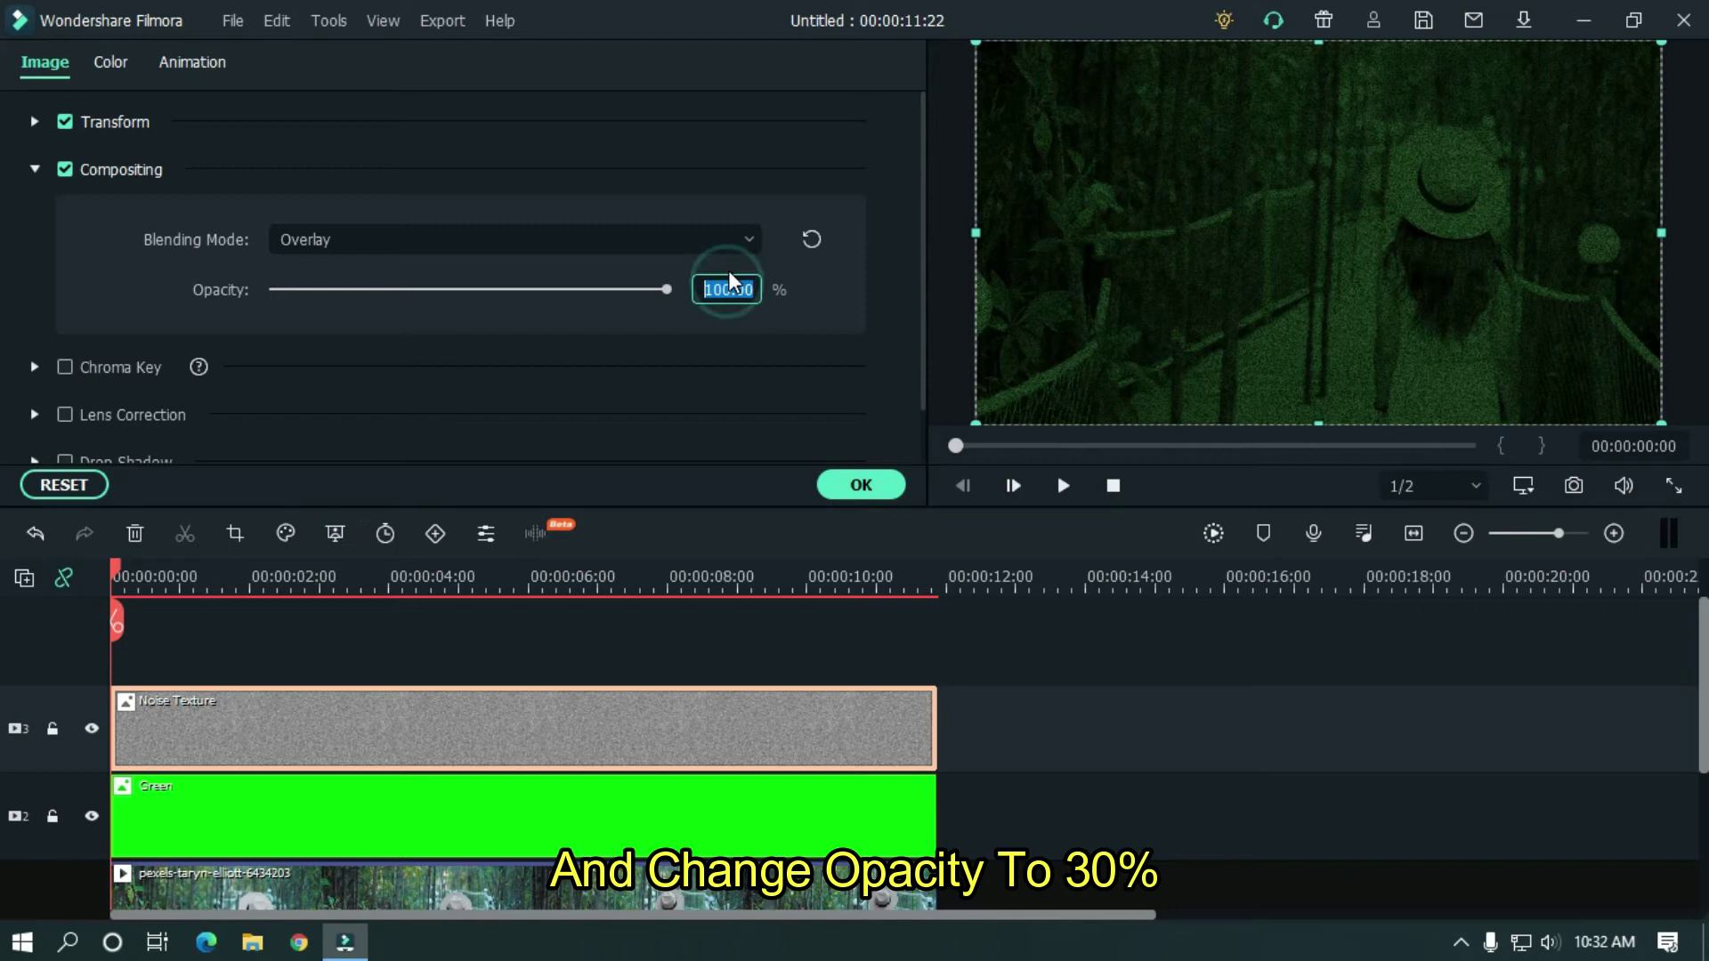
pyautogui.write('3')
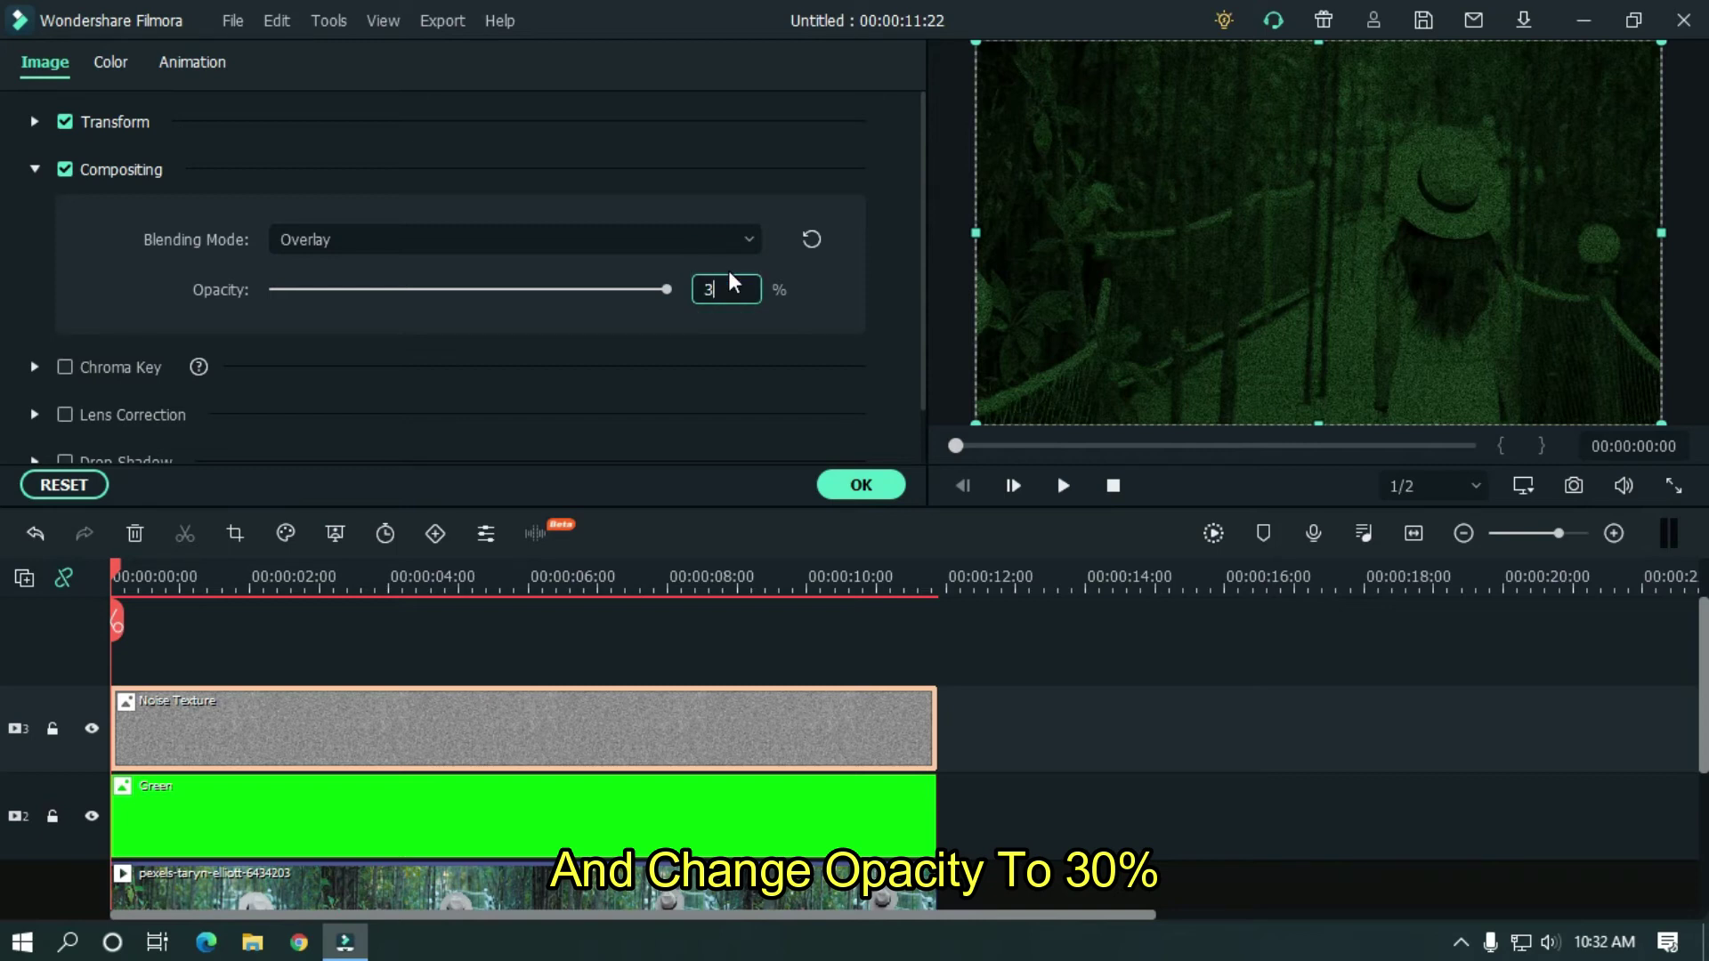
pyautogui.write('0')
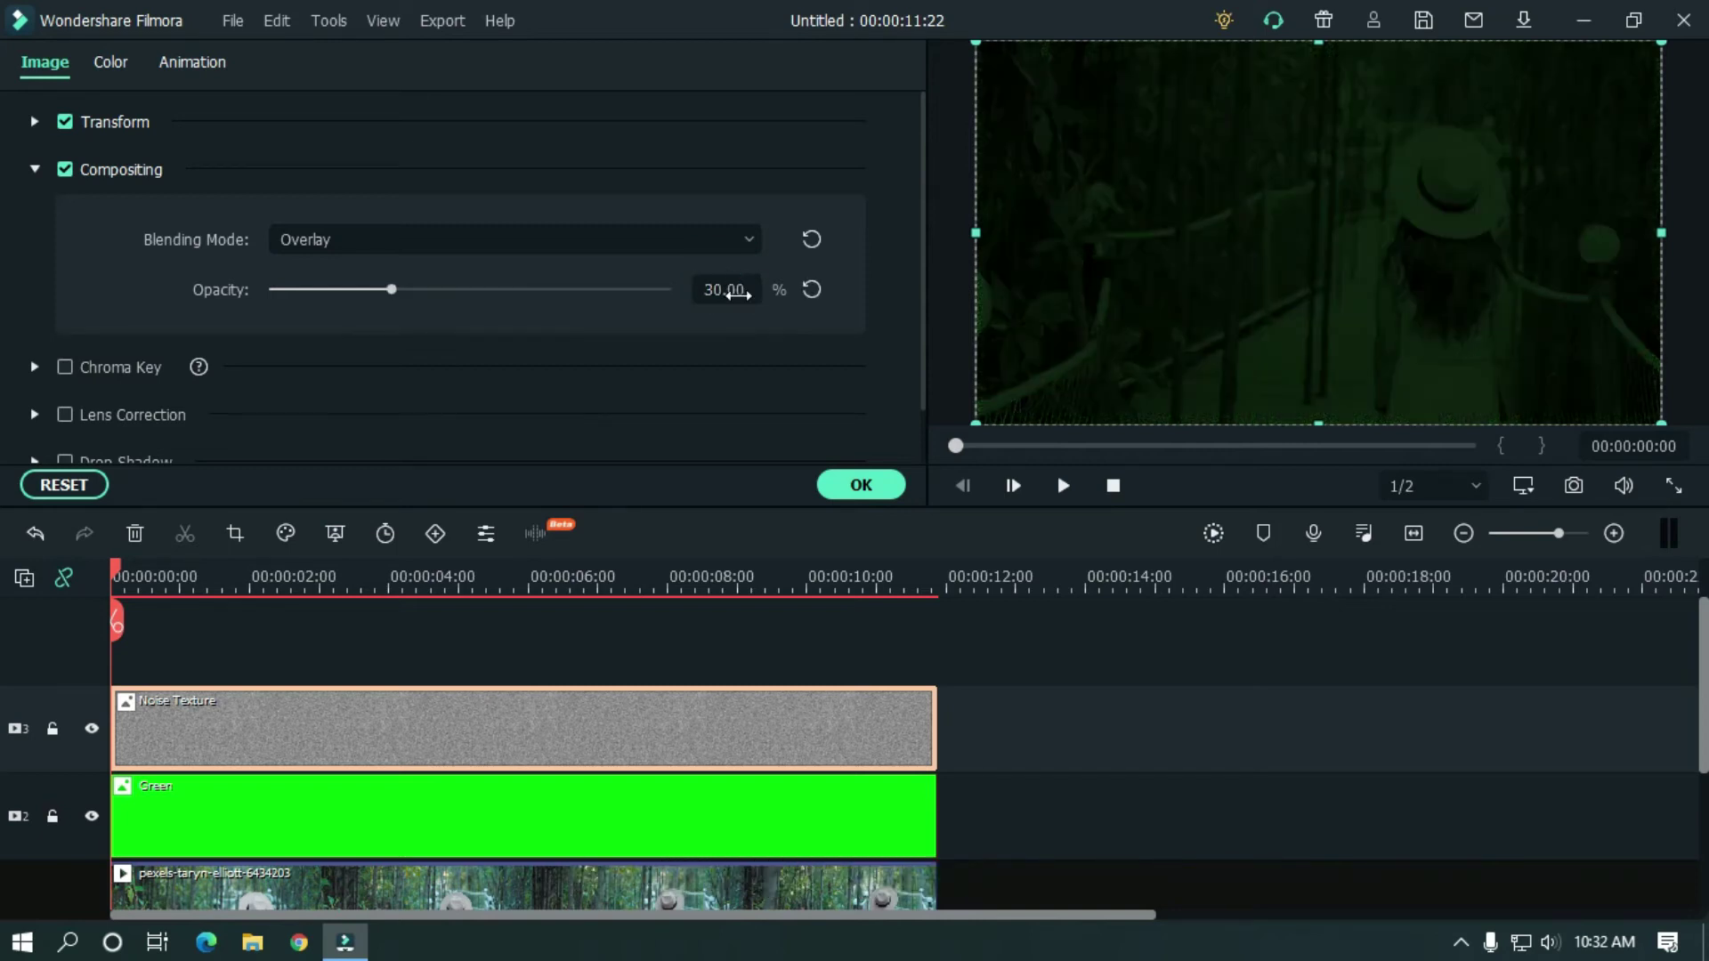
# Add Blind Texture on track 4, blended in Overlay mode at 35% opacity
pyautogui.click(837, 485)
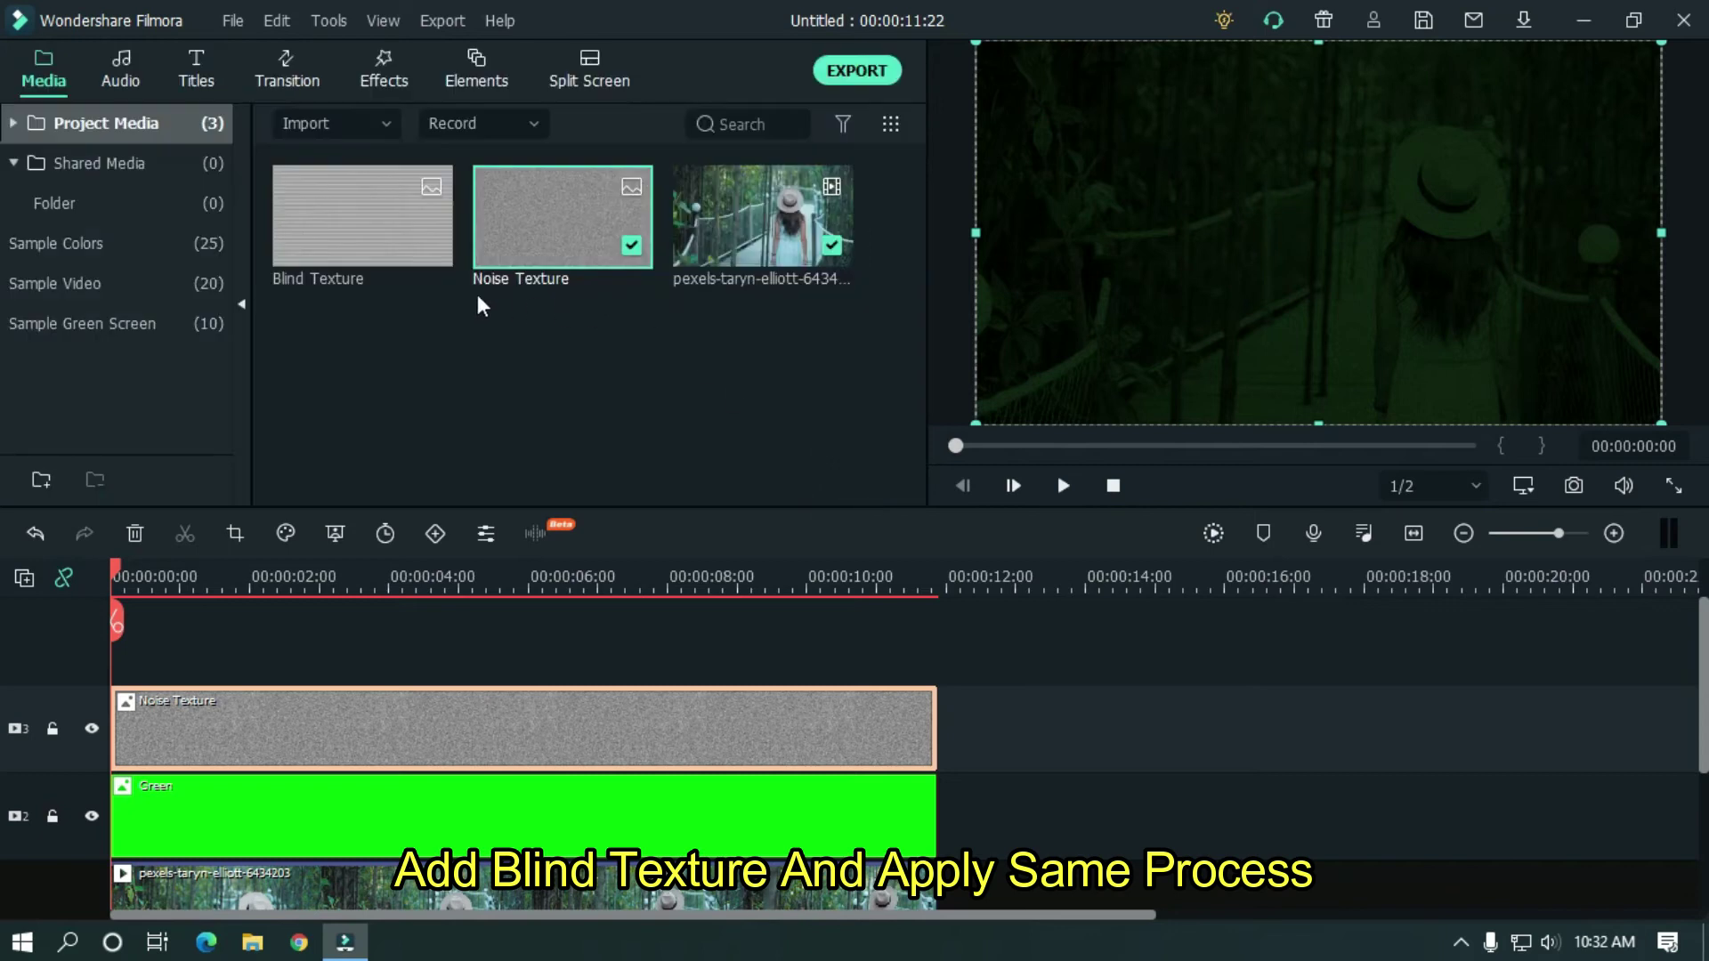
pyautogui.moveTo(361, 220); pyautogui.dragTo(943, 693)
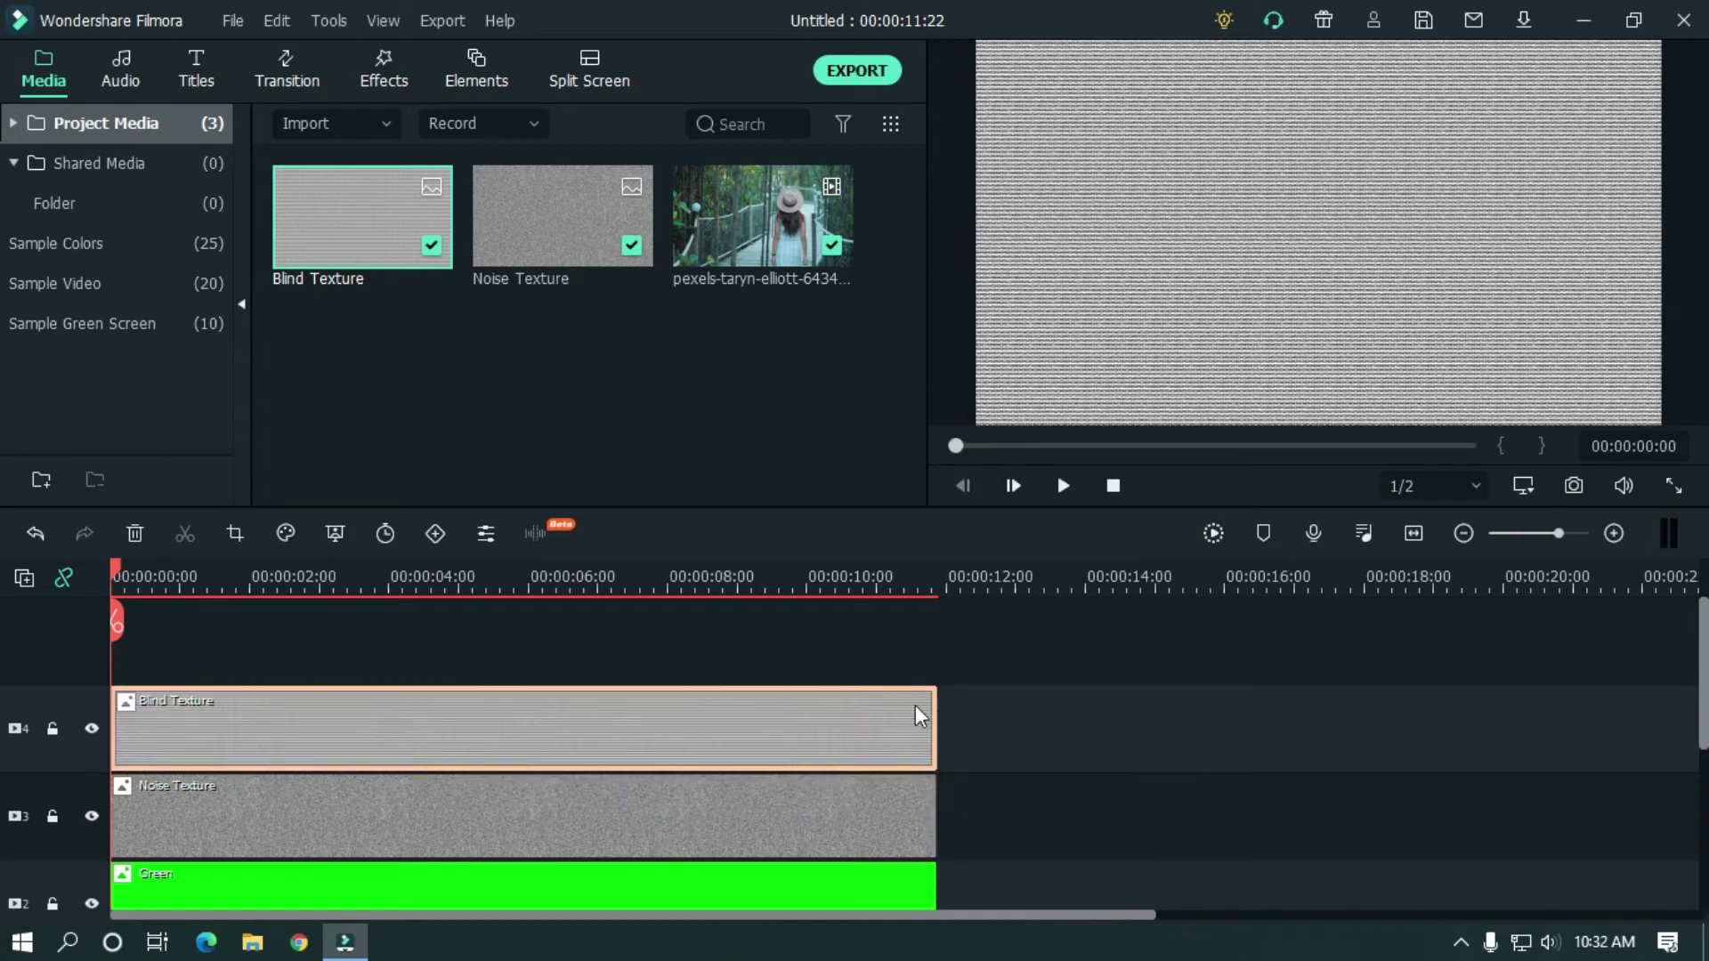
pyautogui.doubleClick(401, 728)
pyautogui.click(473, 239)
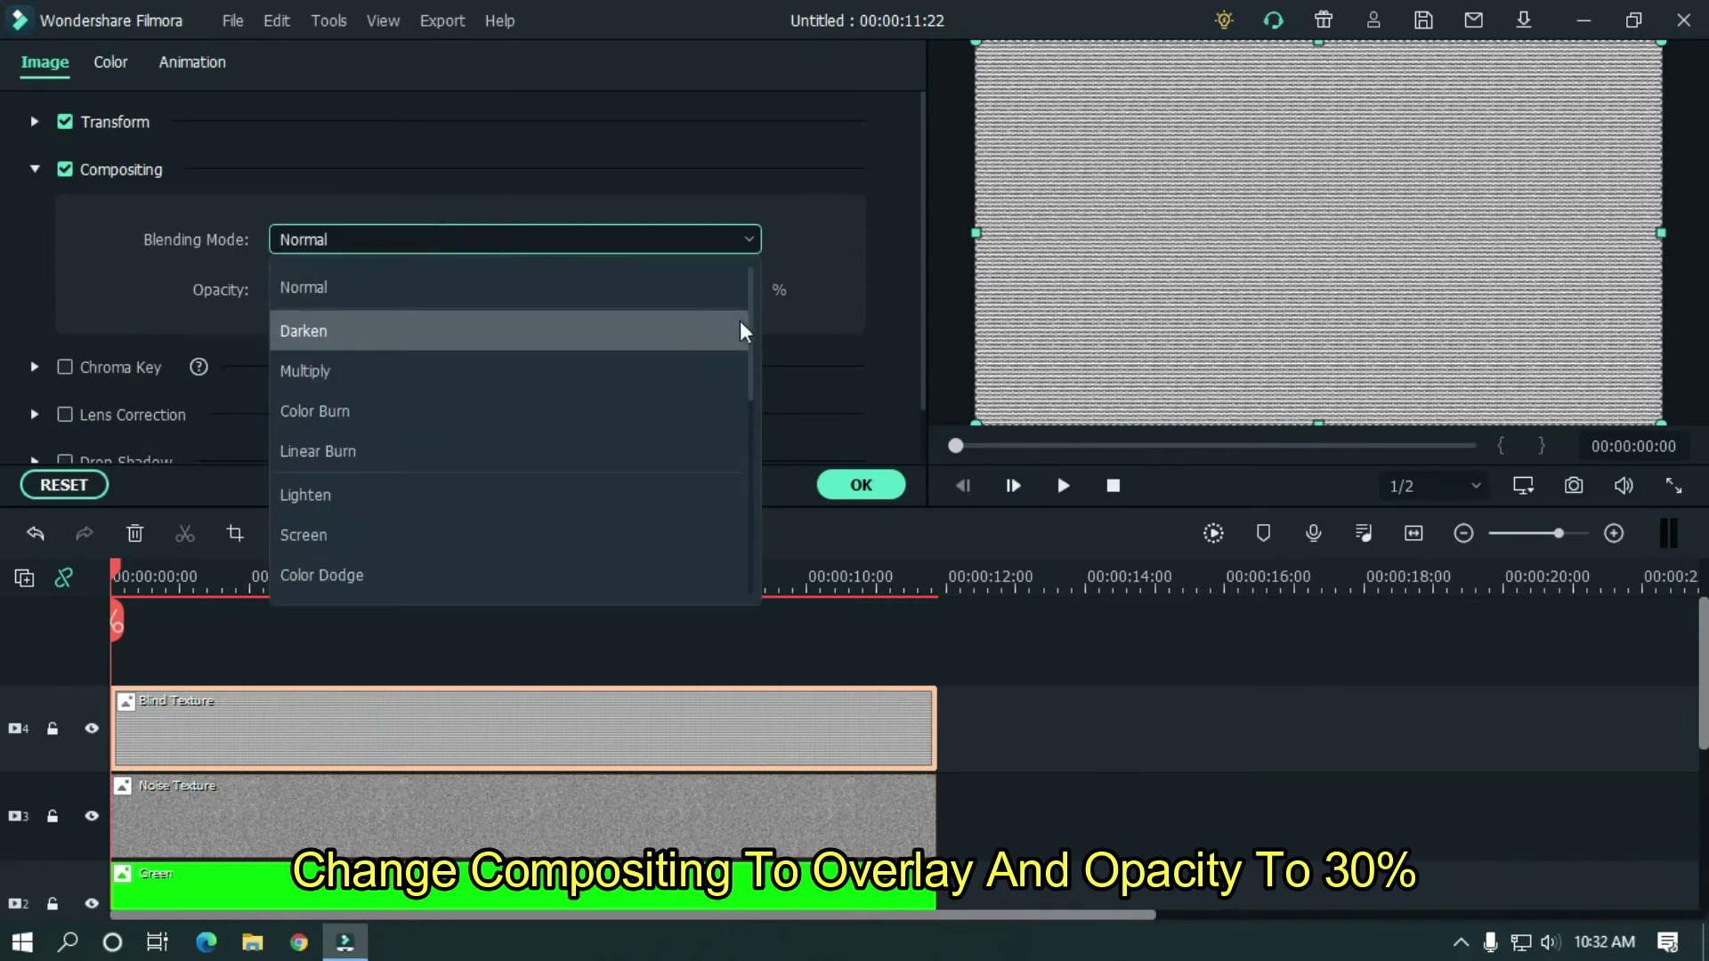
pyautogui.scroll(-3, 751, 296)
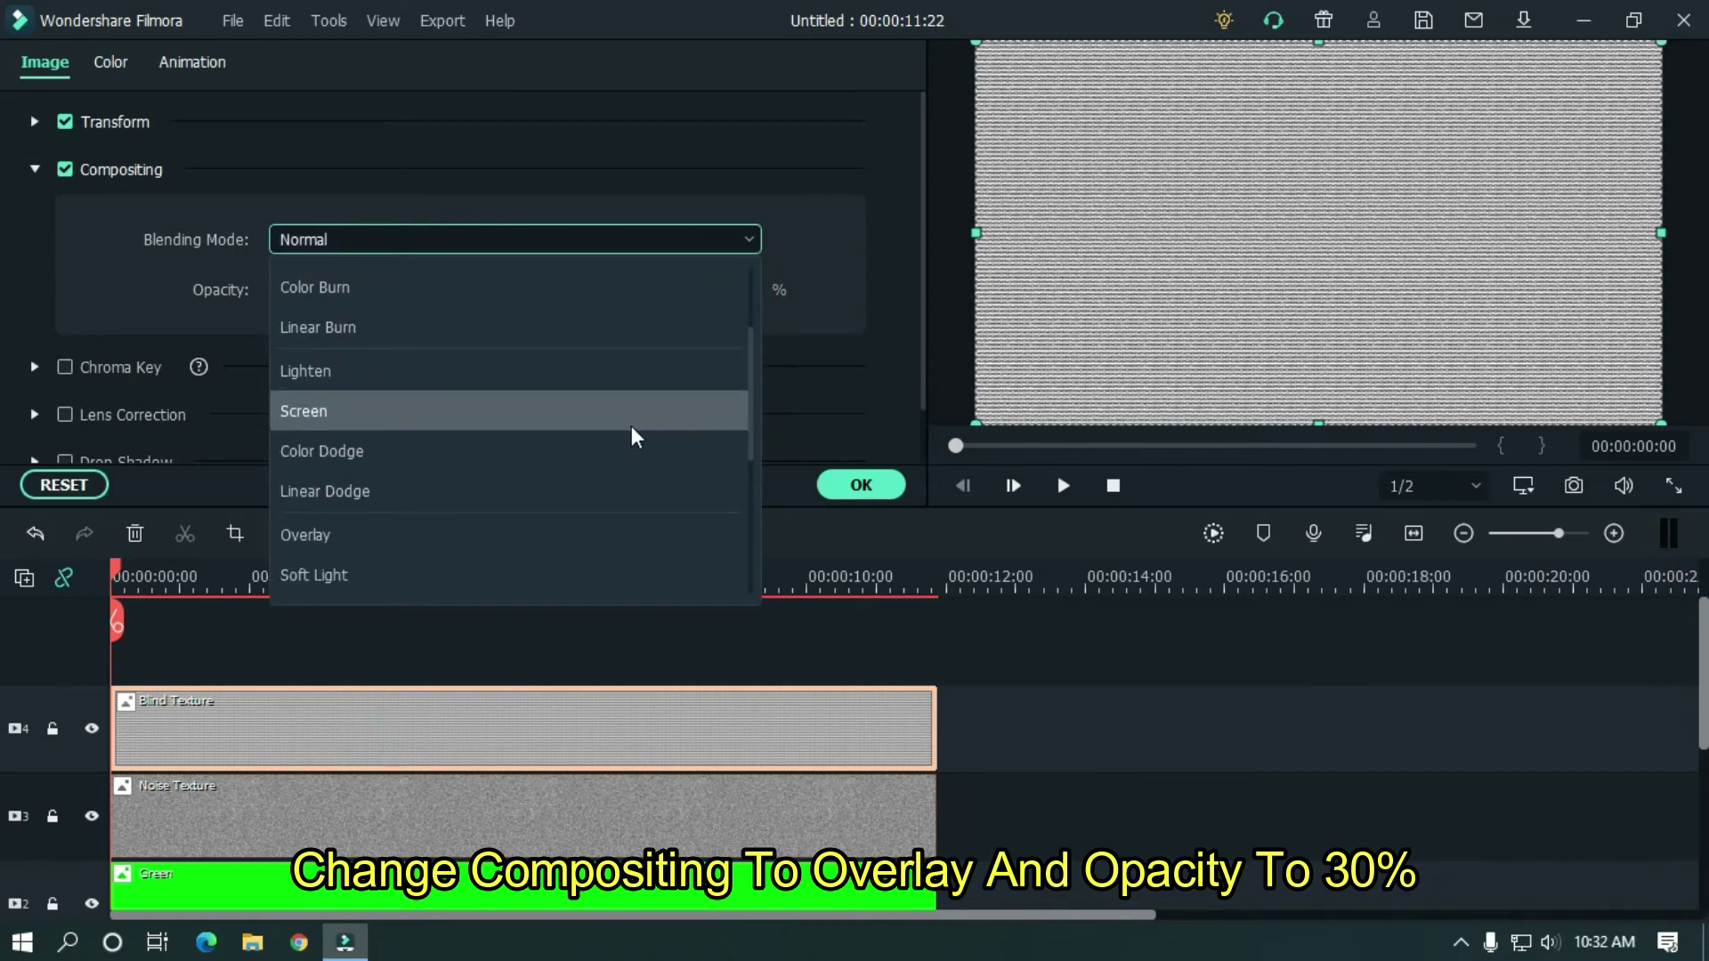
pyautogui.click(442, 537)
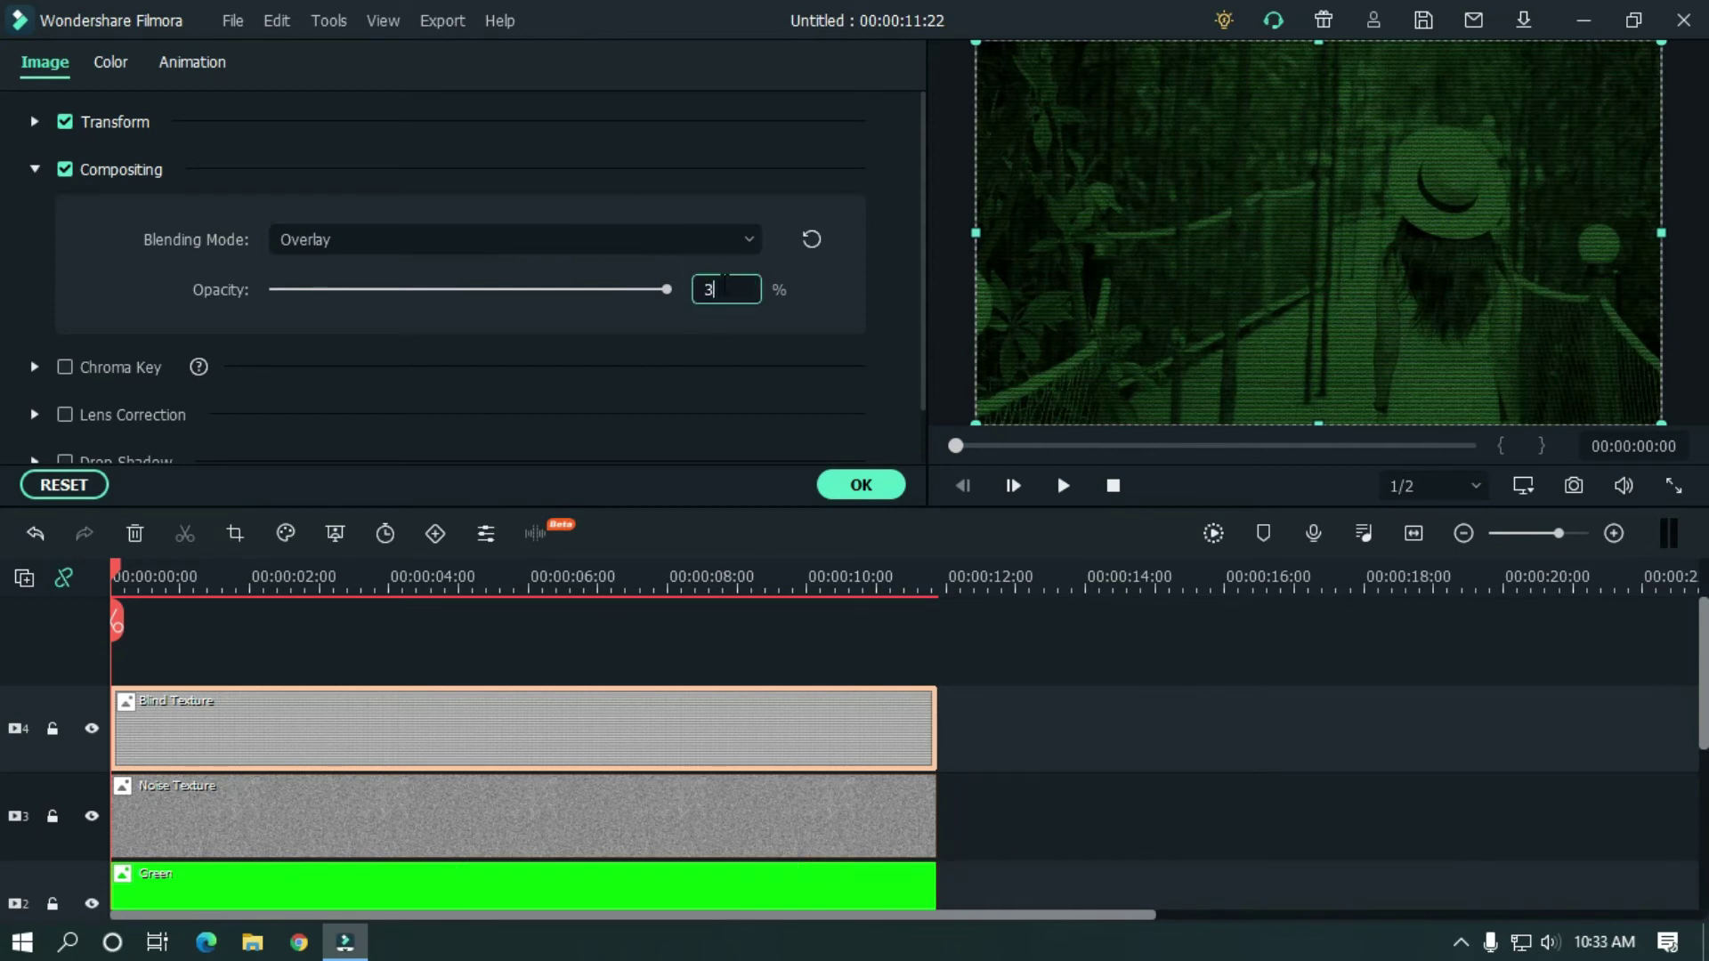
pyautogui.press('Return')
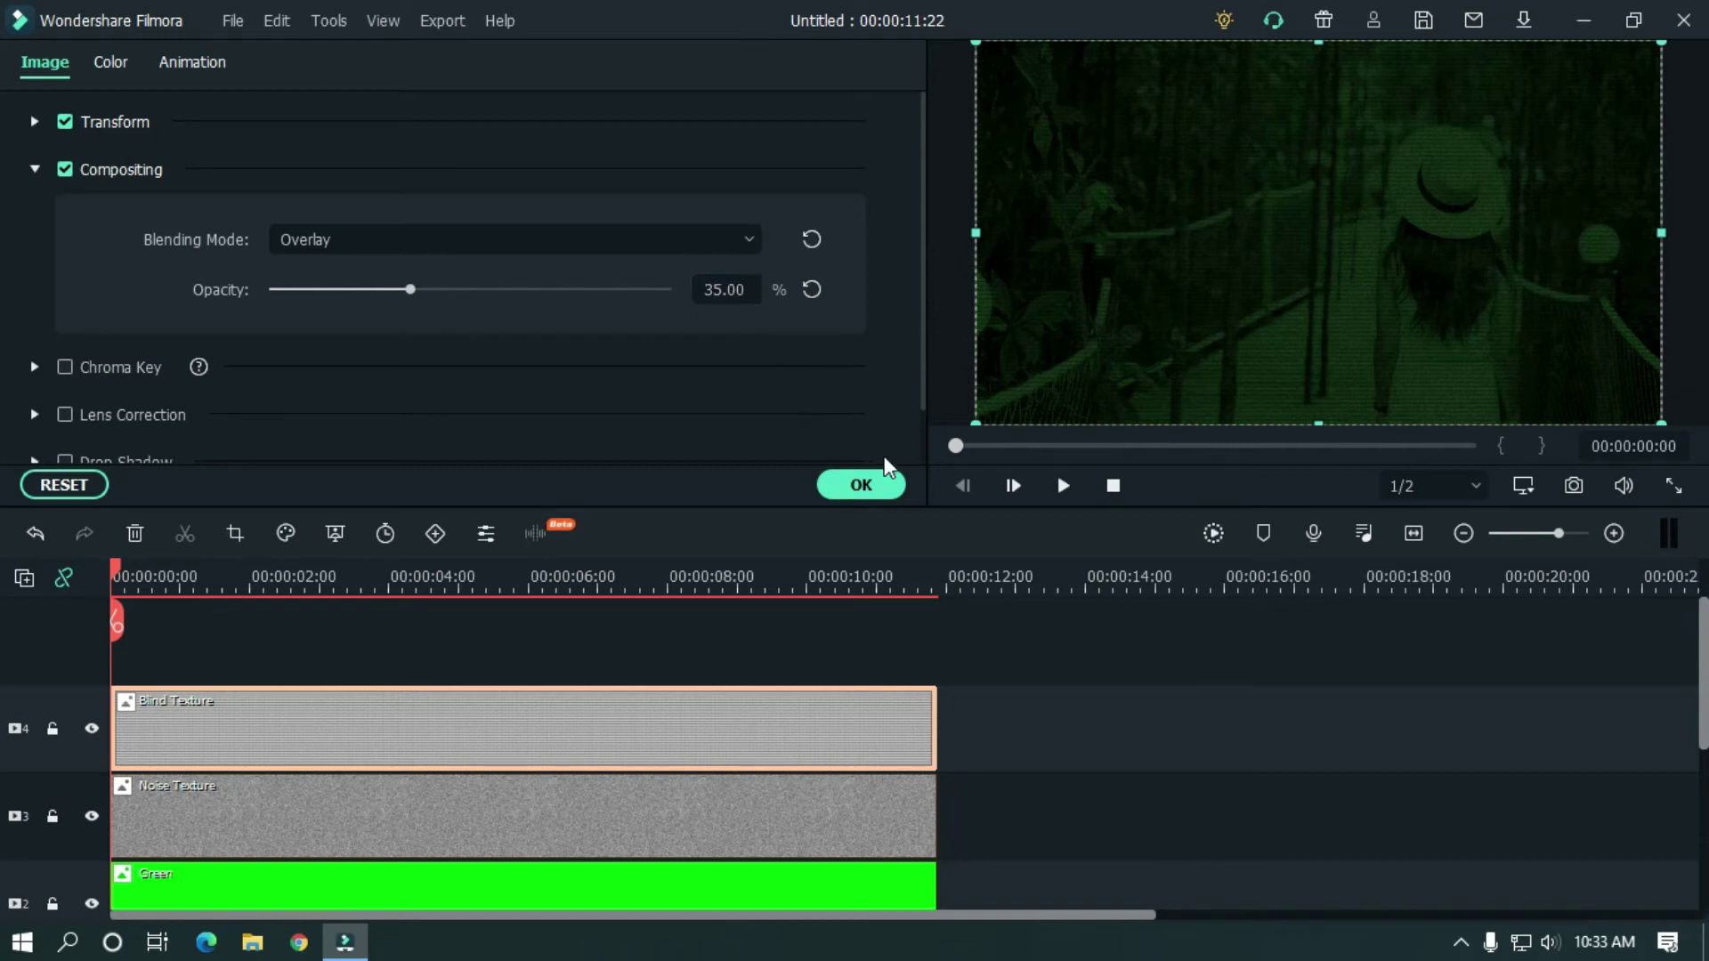
pyautogui.click(862, 486)
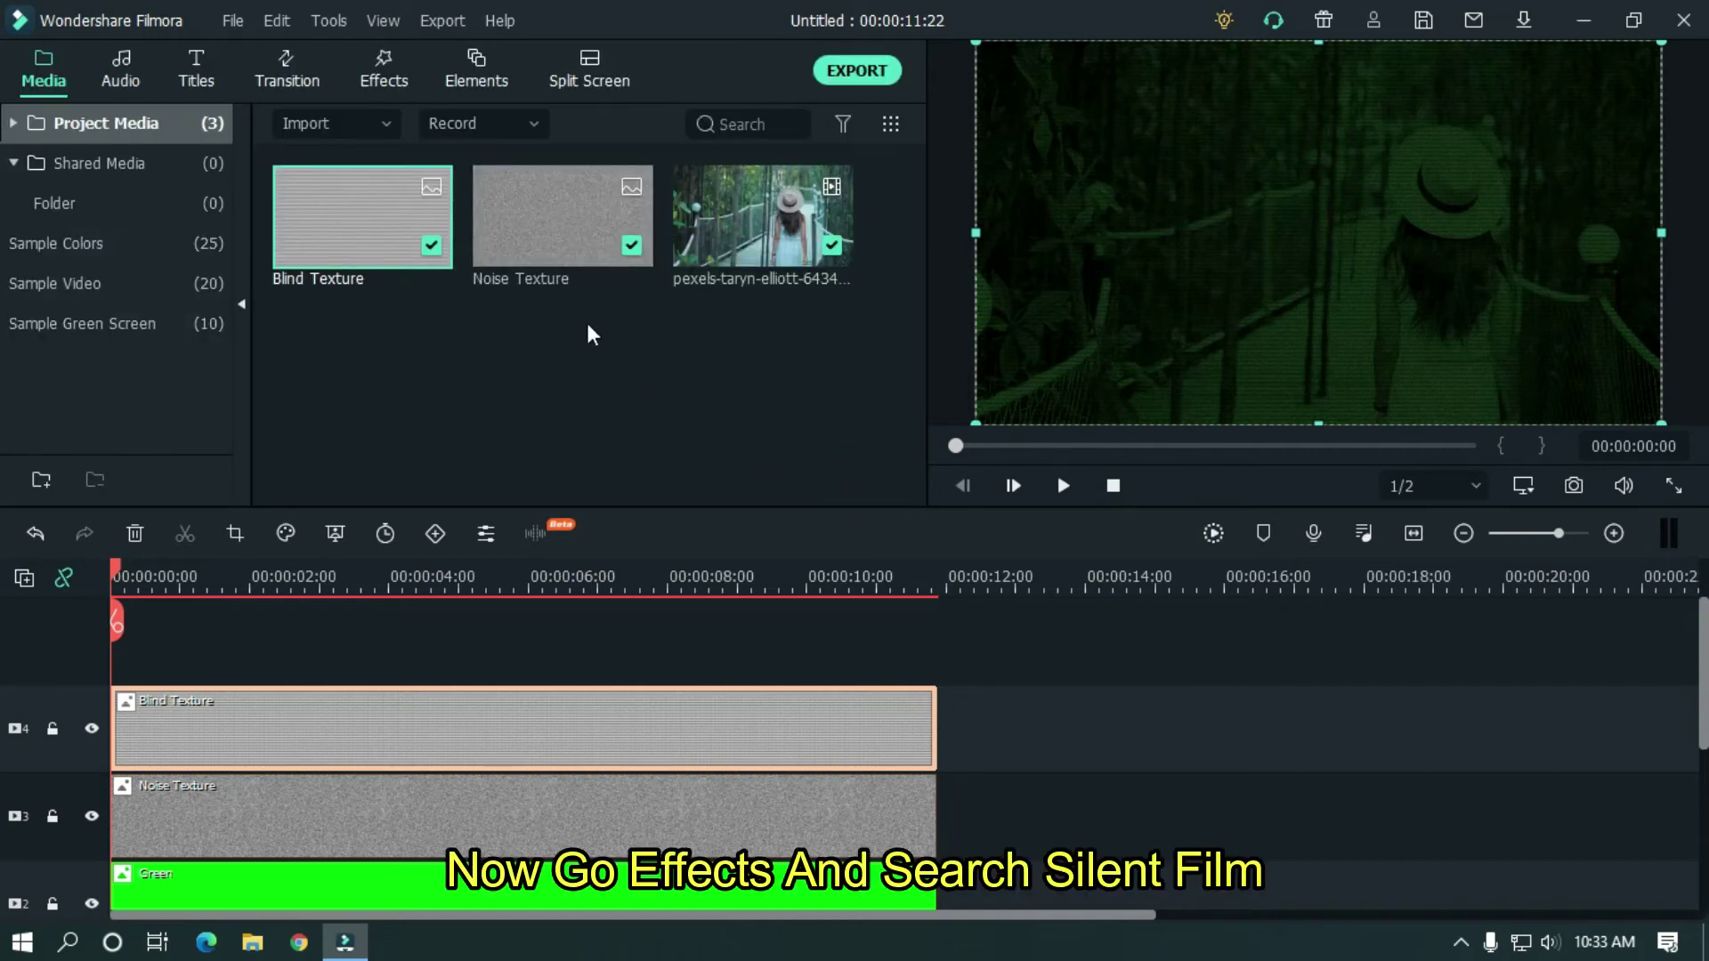
# Add the Silent Film effect on track 5, stretched to the full 00:00:11:22 video length
pyautogui.click(389, 71)
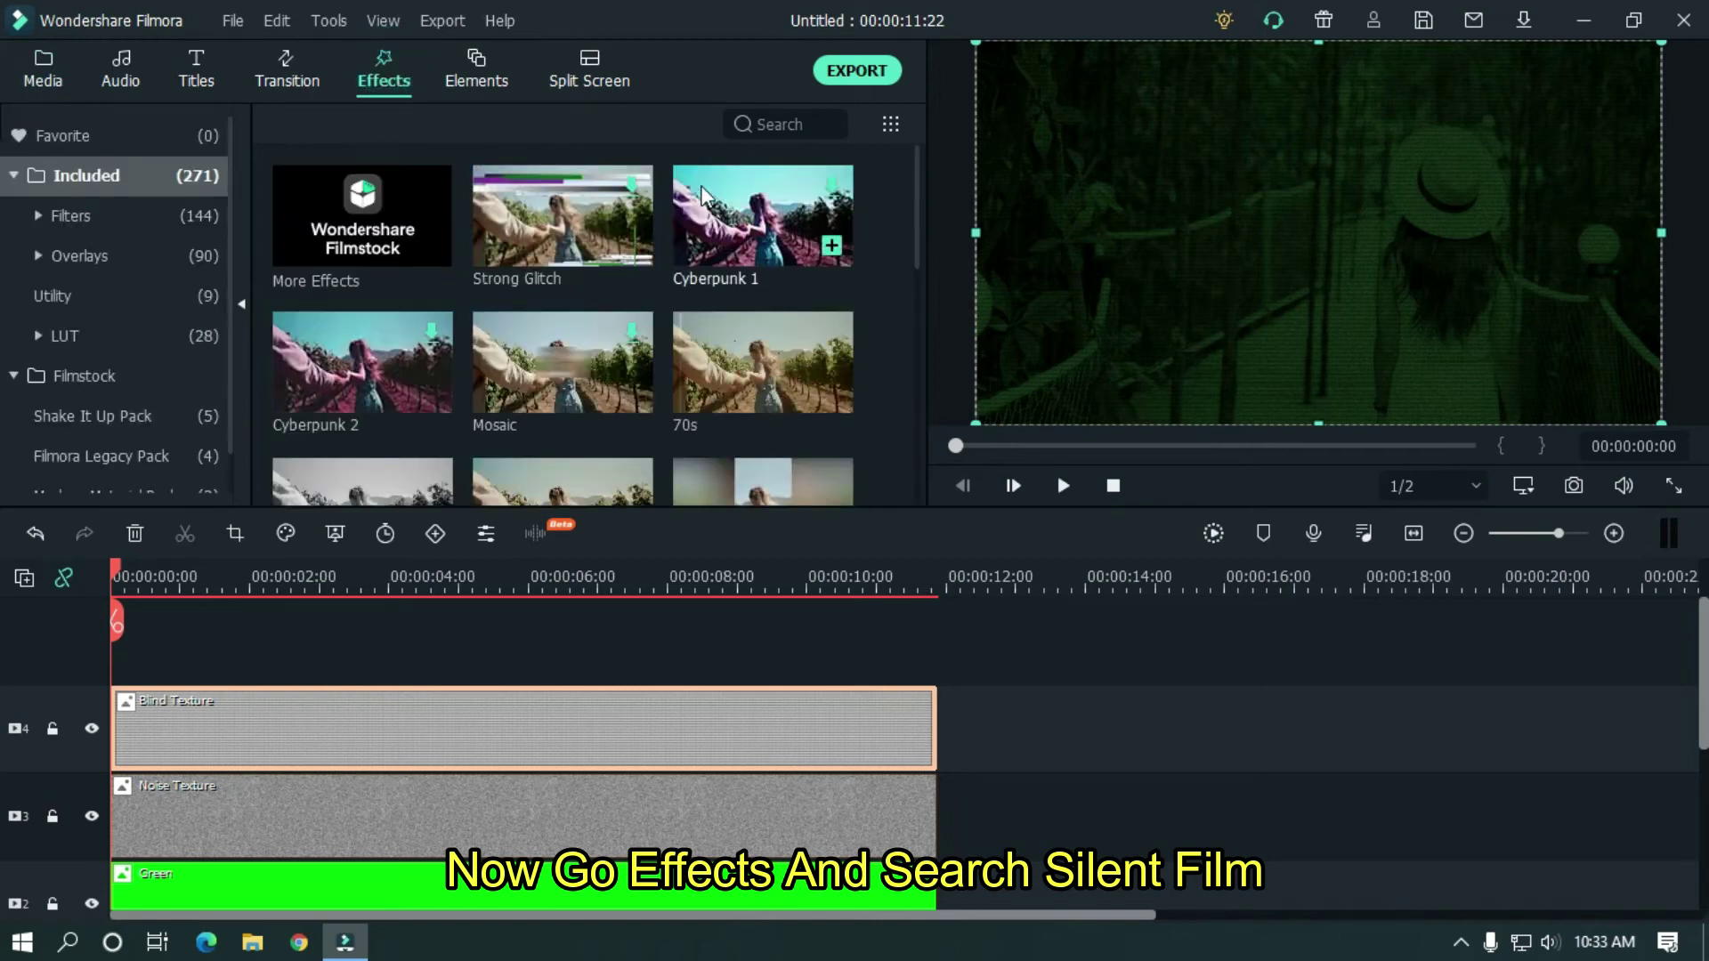
pyautogui.click(783, 118)
pyautogui.write('sil')
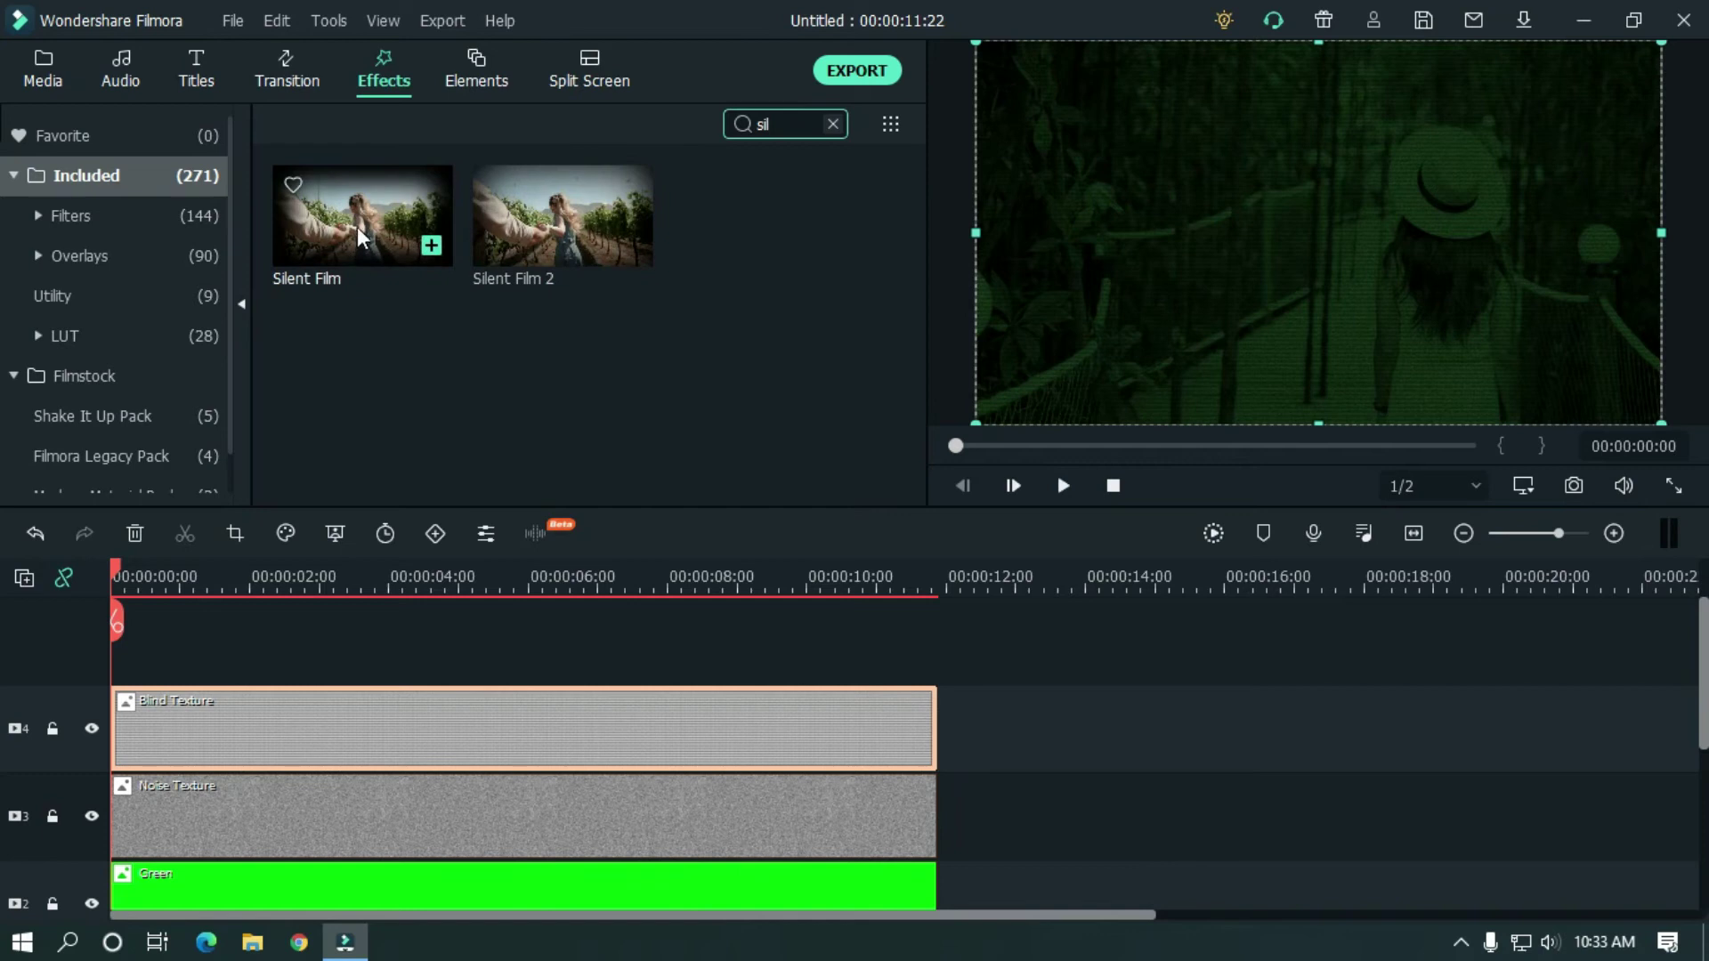
pyautogui.moveTo(356, 220); pyautogui.dragTo(125, 642)
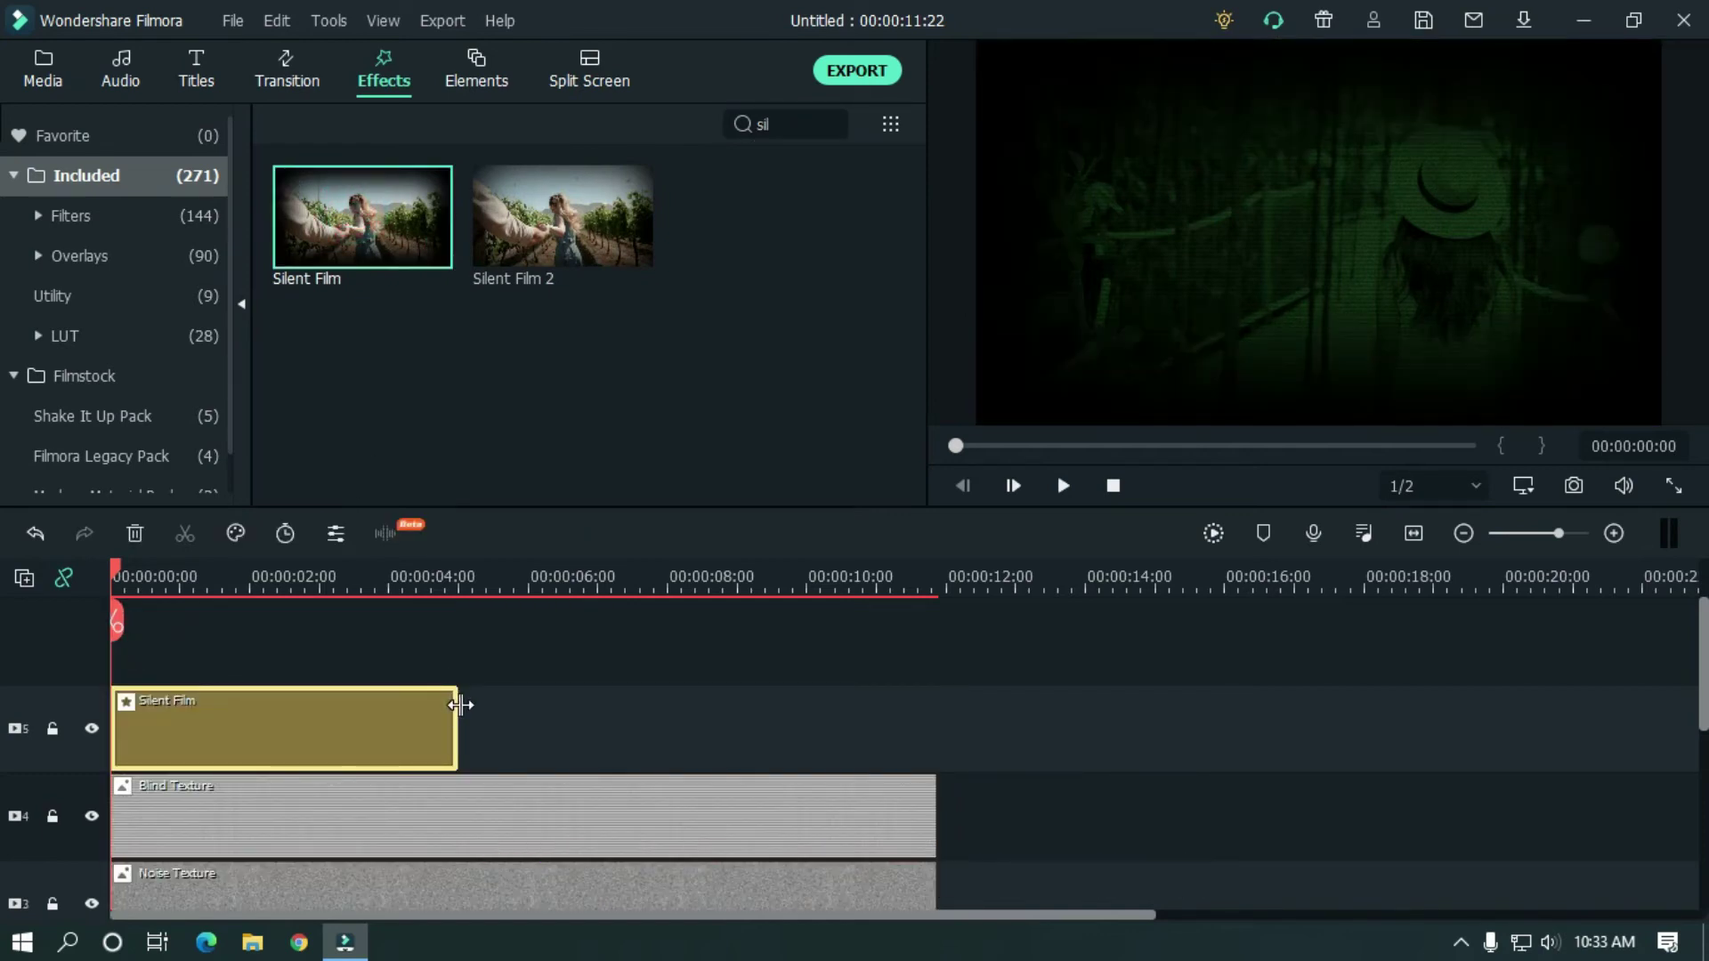
pyautogui.moveTo(457, 716); pyautogui.dragTo(945, 717)
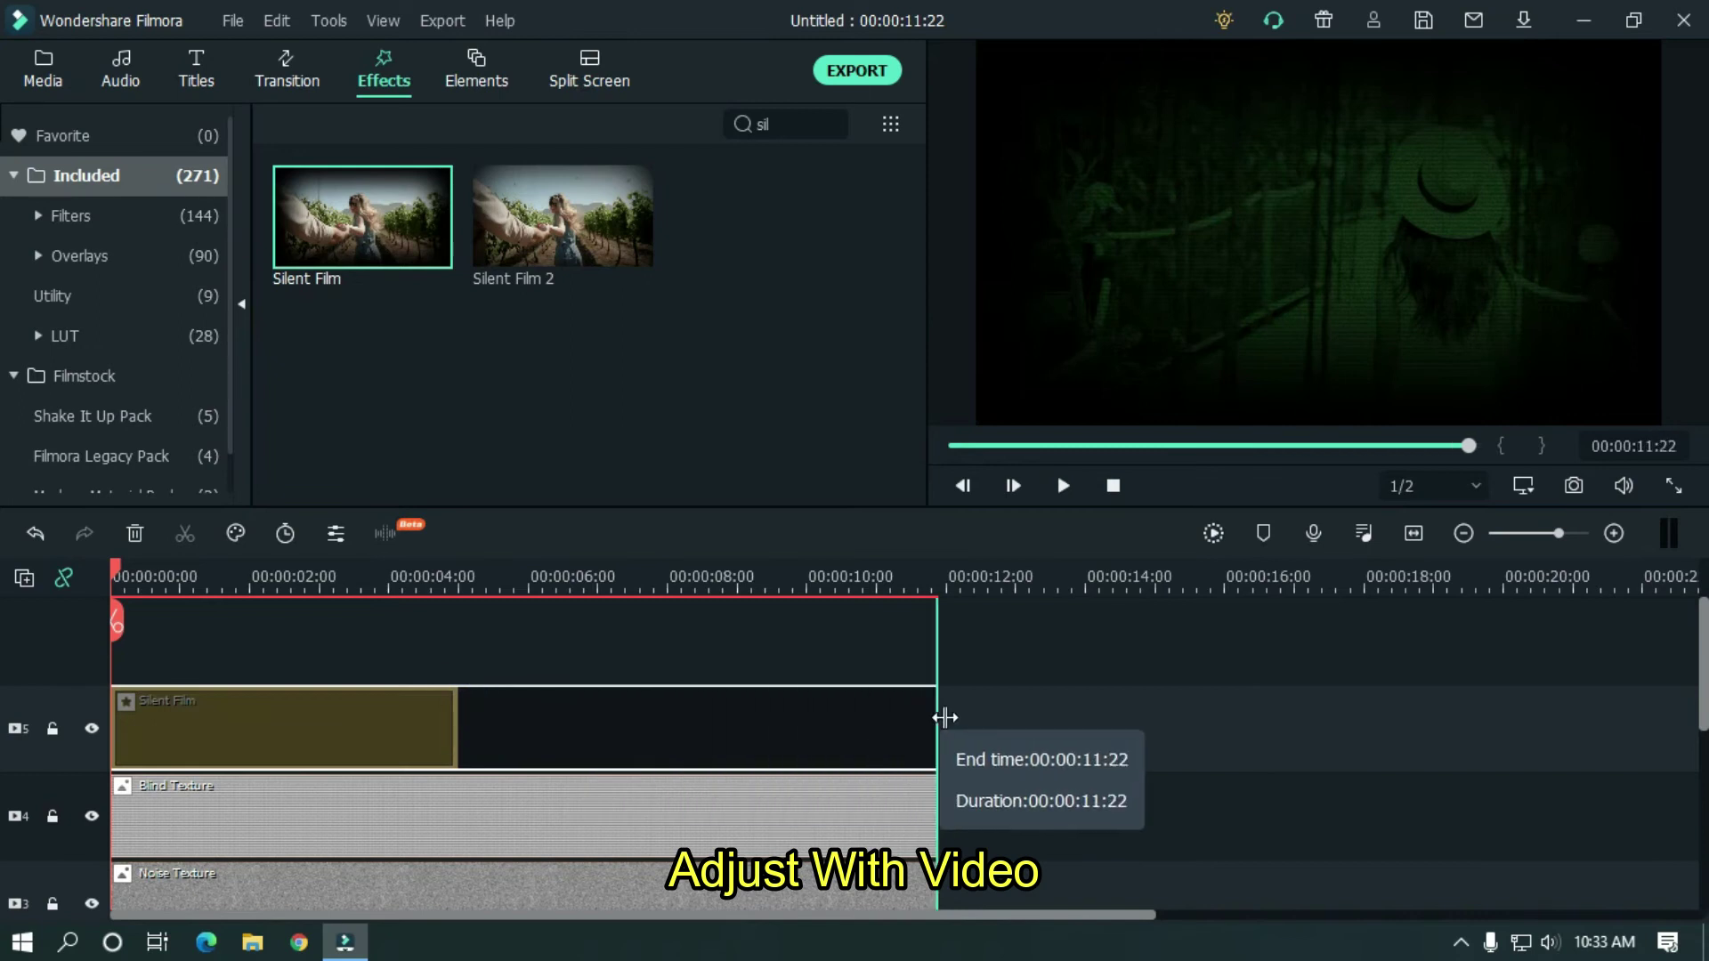
# Set the Silent Film effect's Alpha to 40 and render the timeline preview
pyautogui.doubleClick(568, 718)
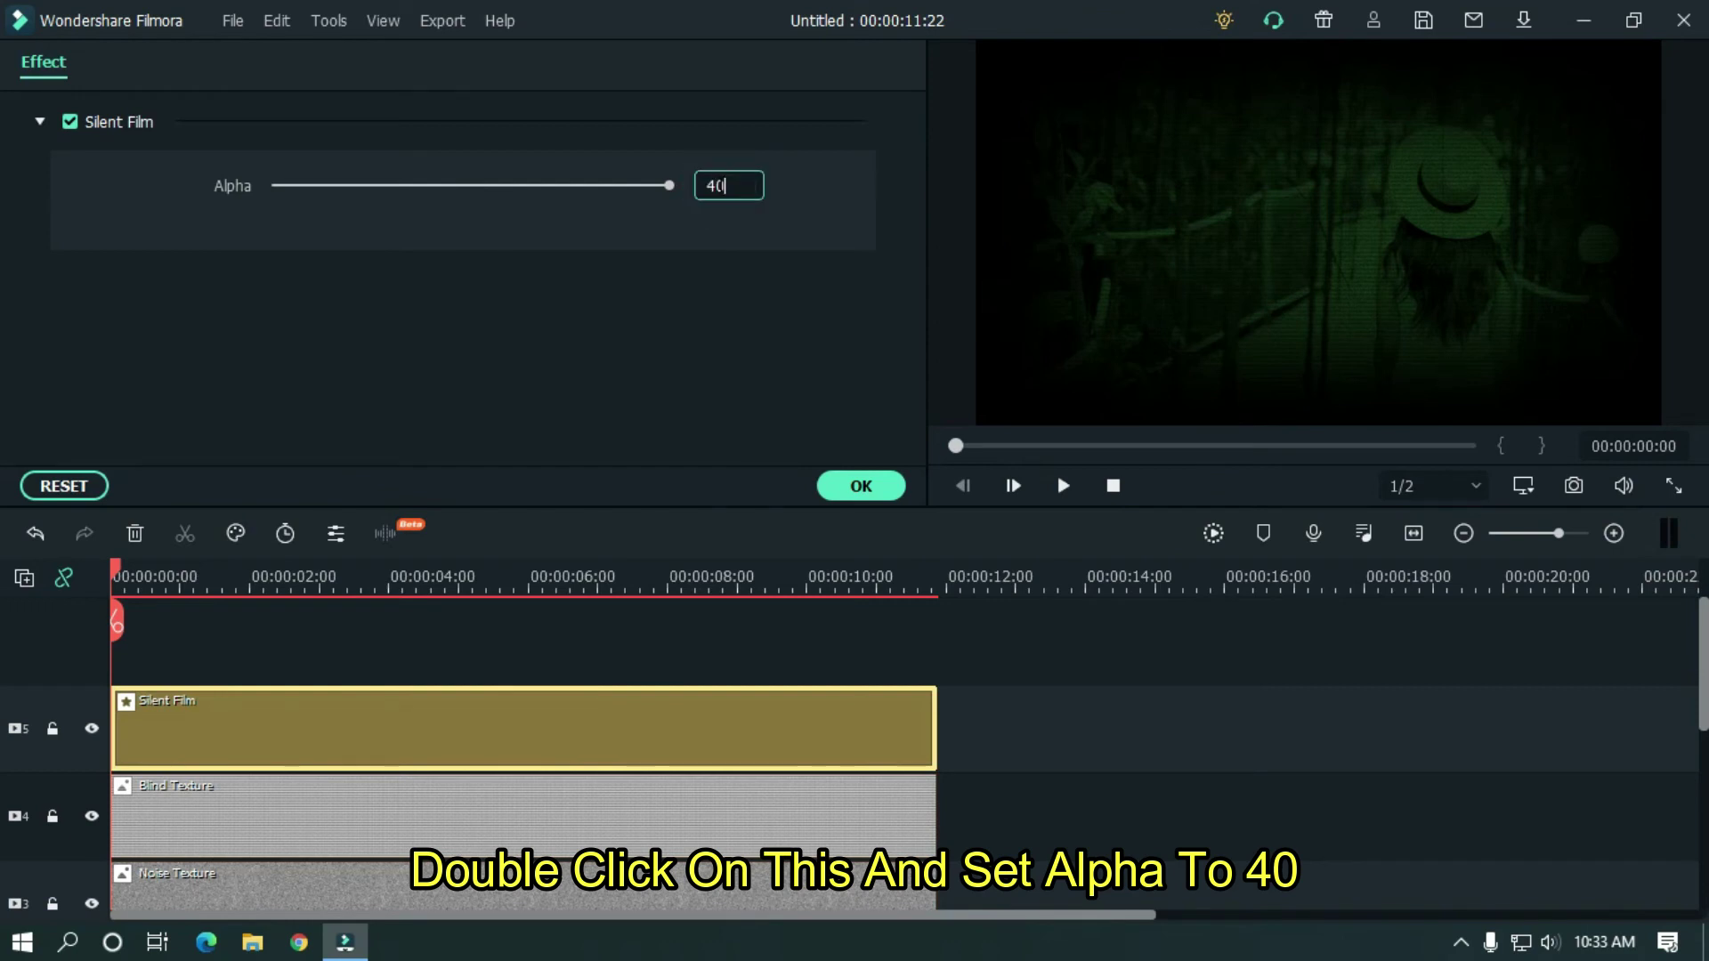
pyautogui.press('Return')
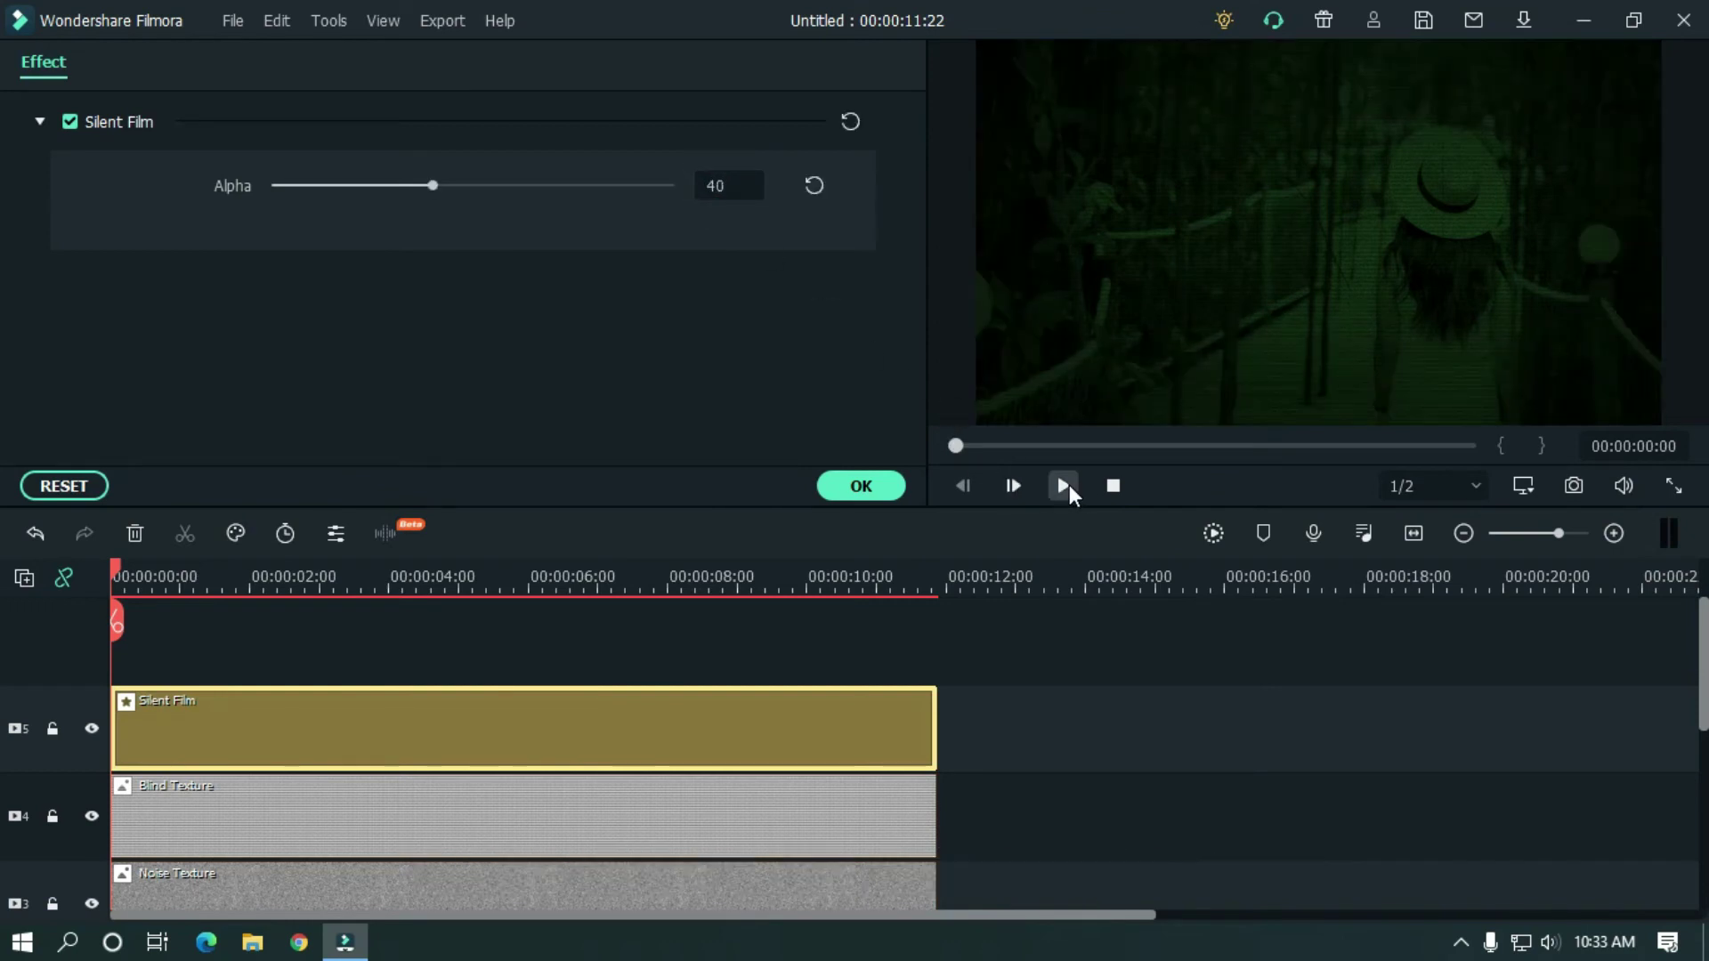
pyautogui.click(1215, 531)
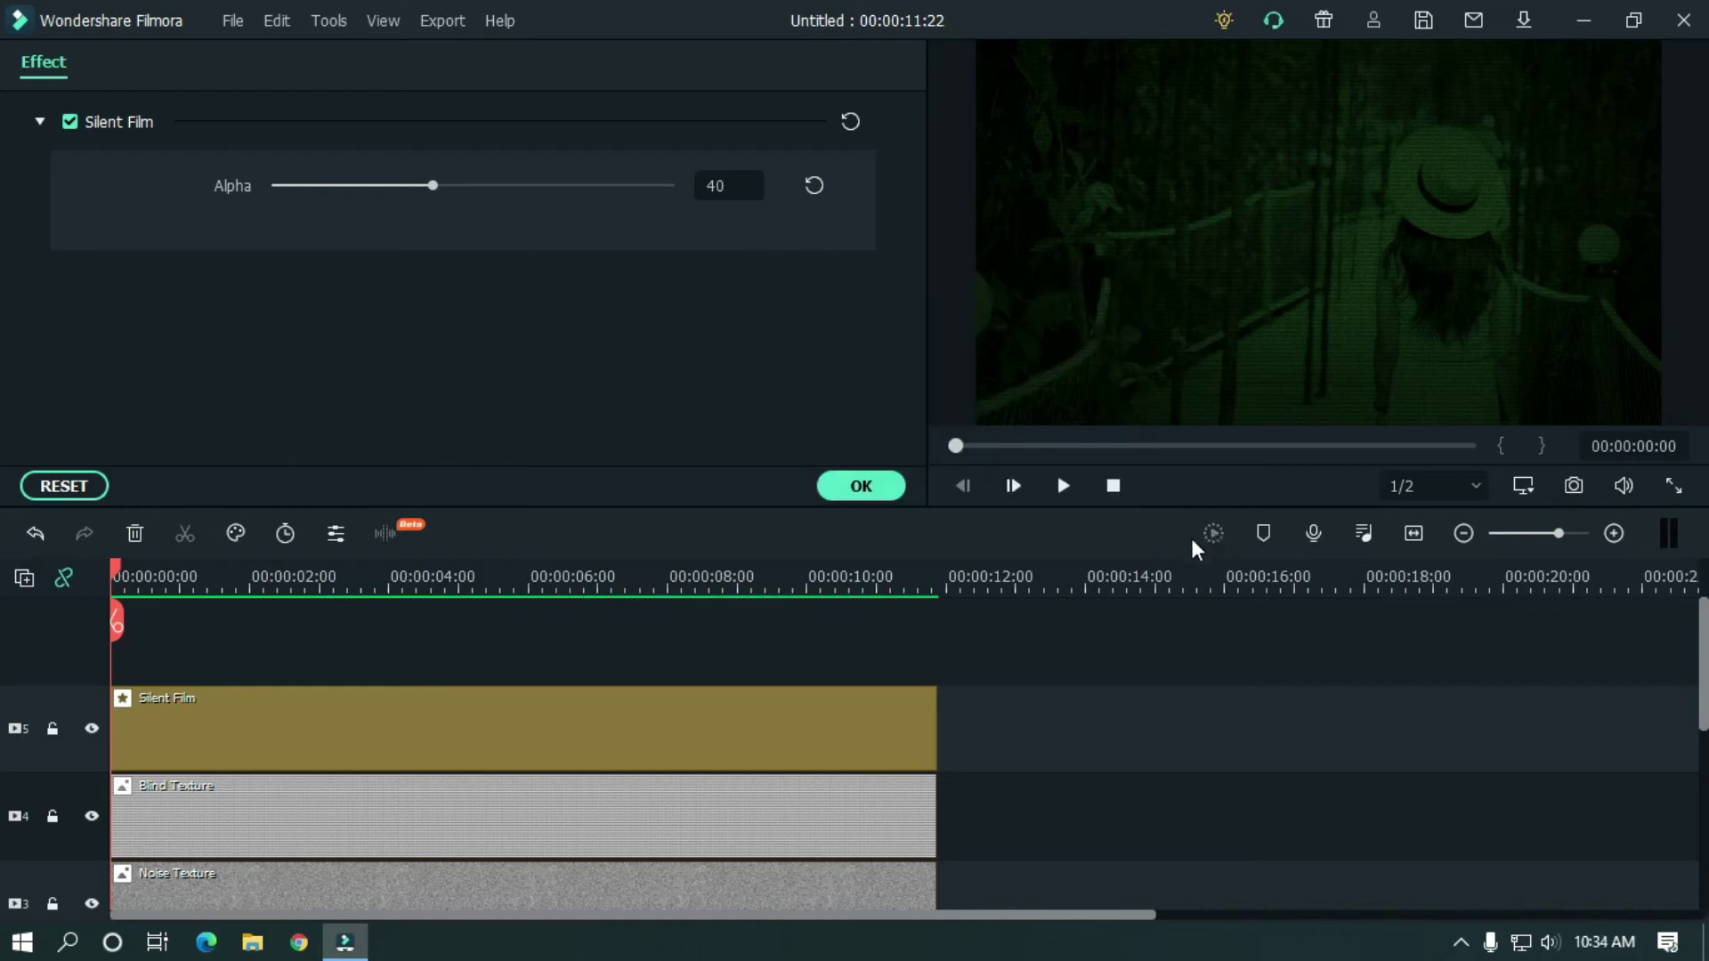
# Confirm the Silent Film settings, then play and pause the night-vision preview
pyautogui.click(860, 486)
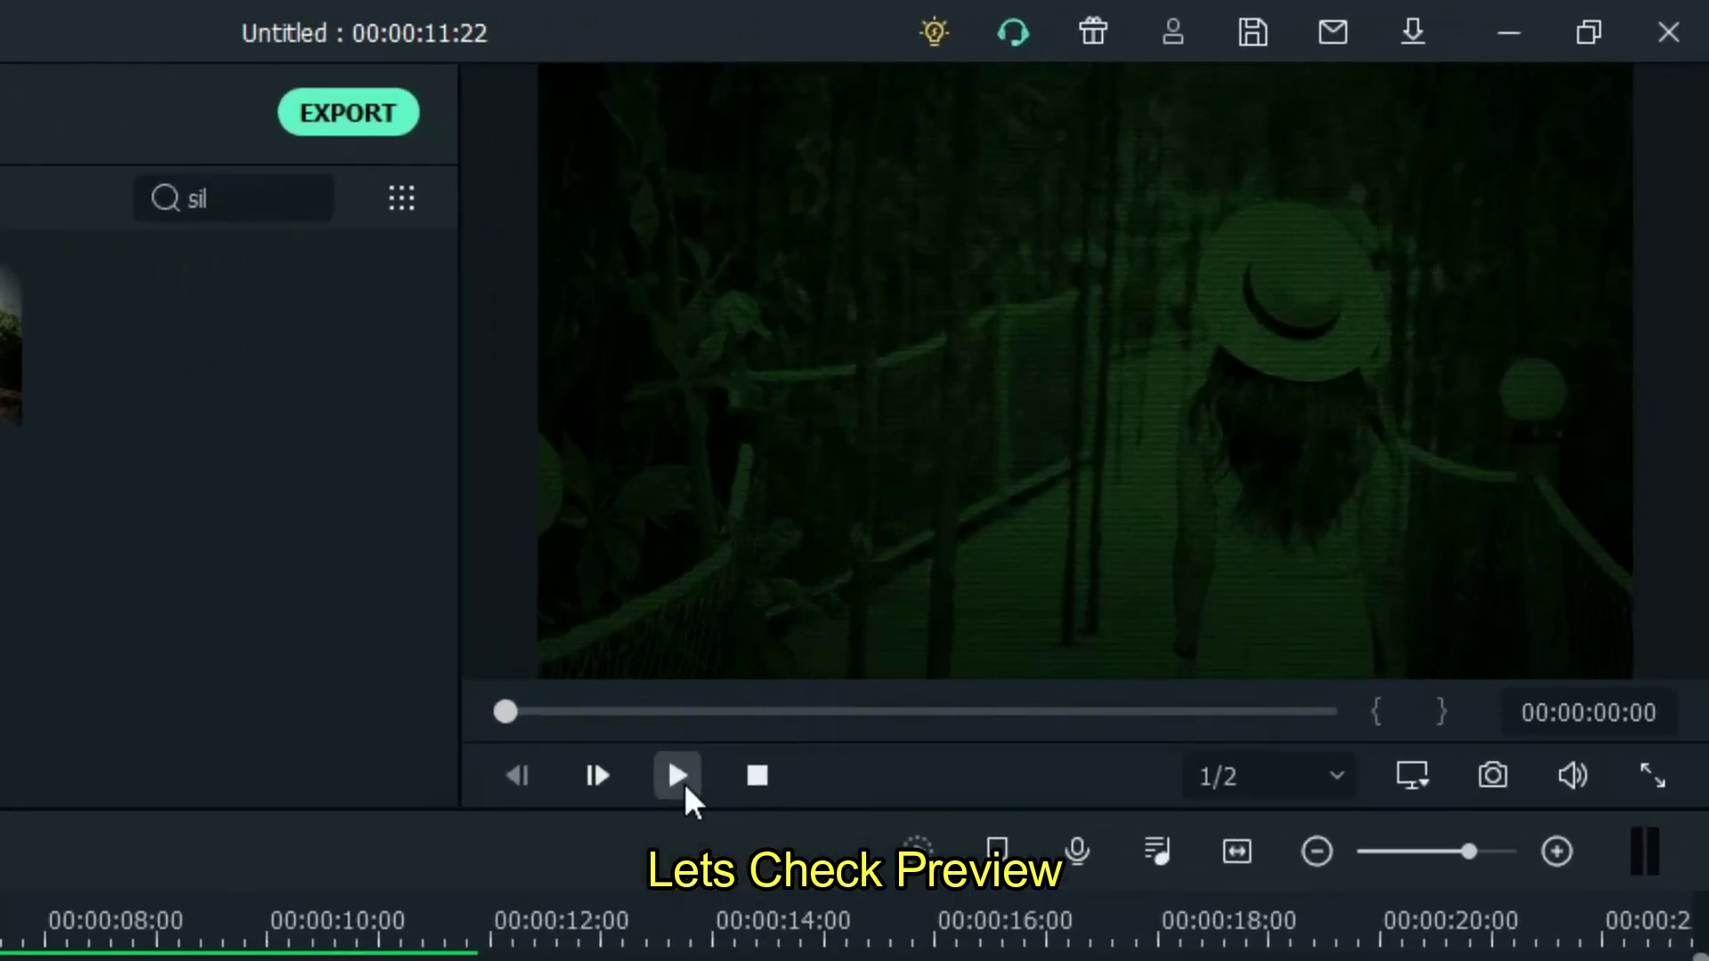
pyautogui.click(901, 608)
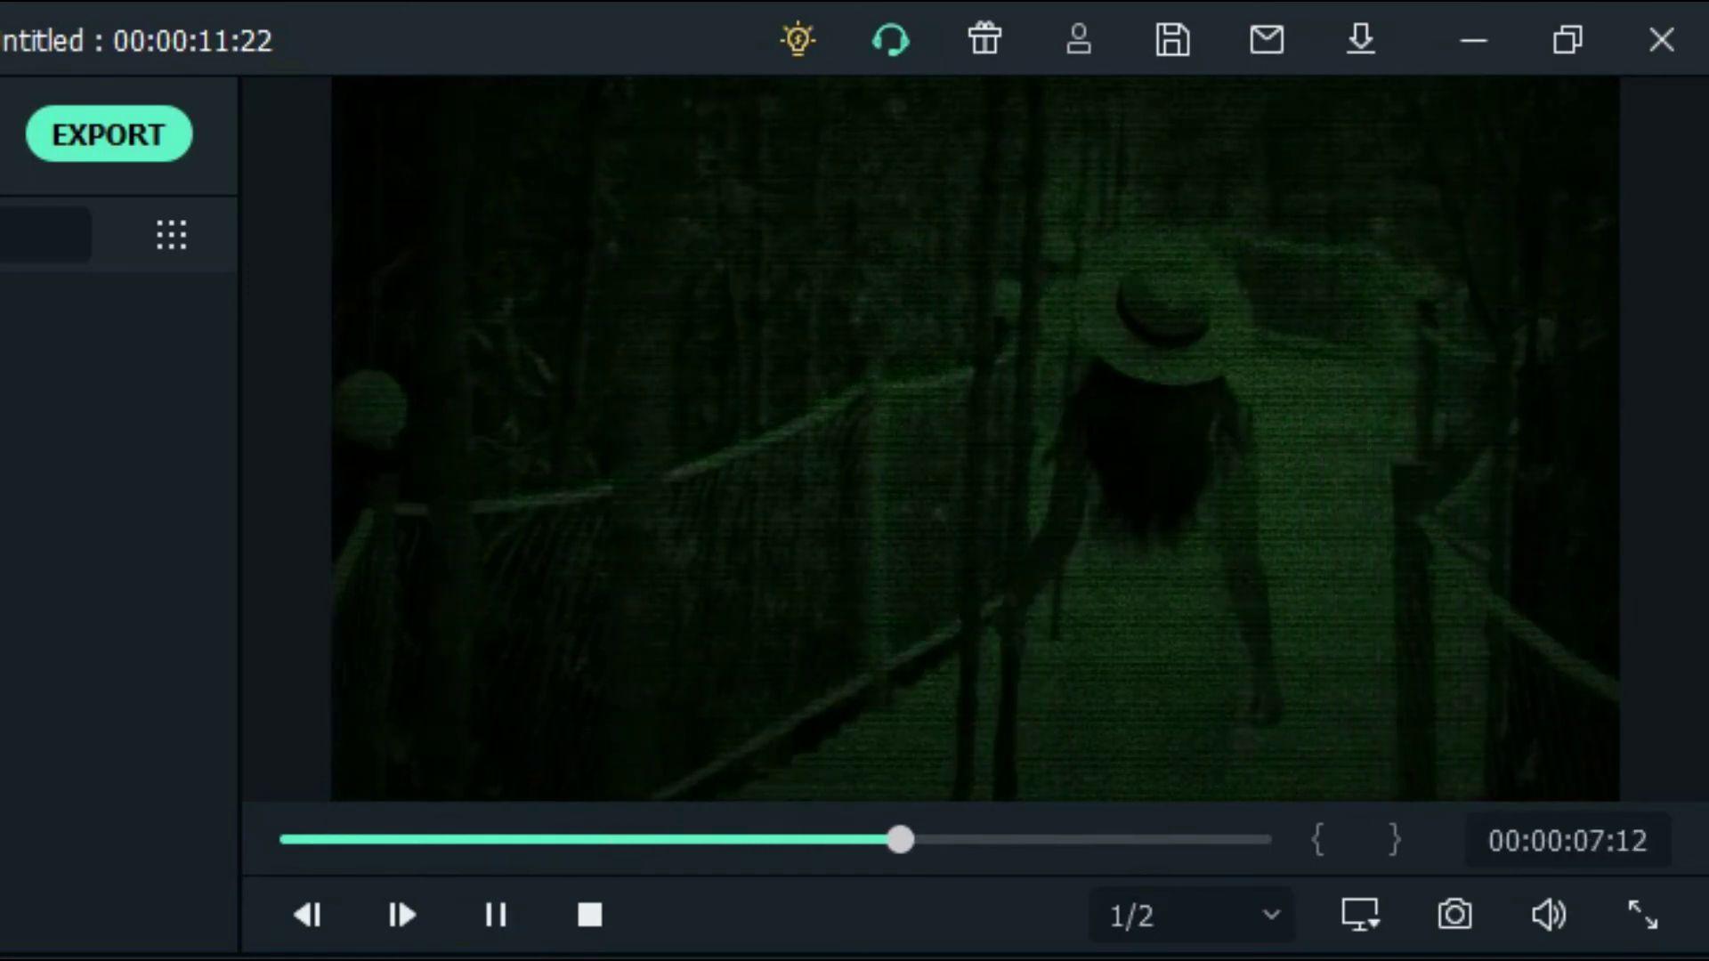
pyautogui.click(503, 917)
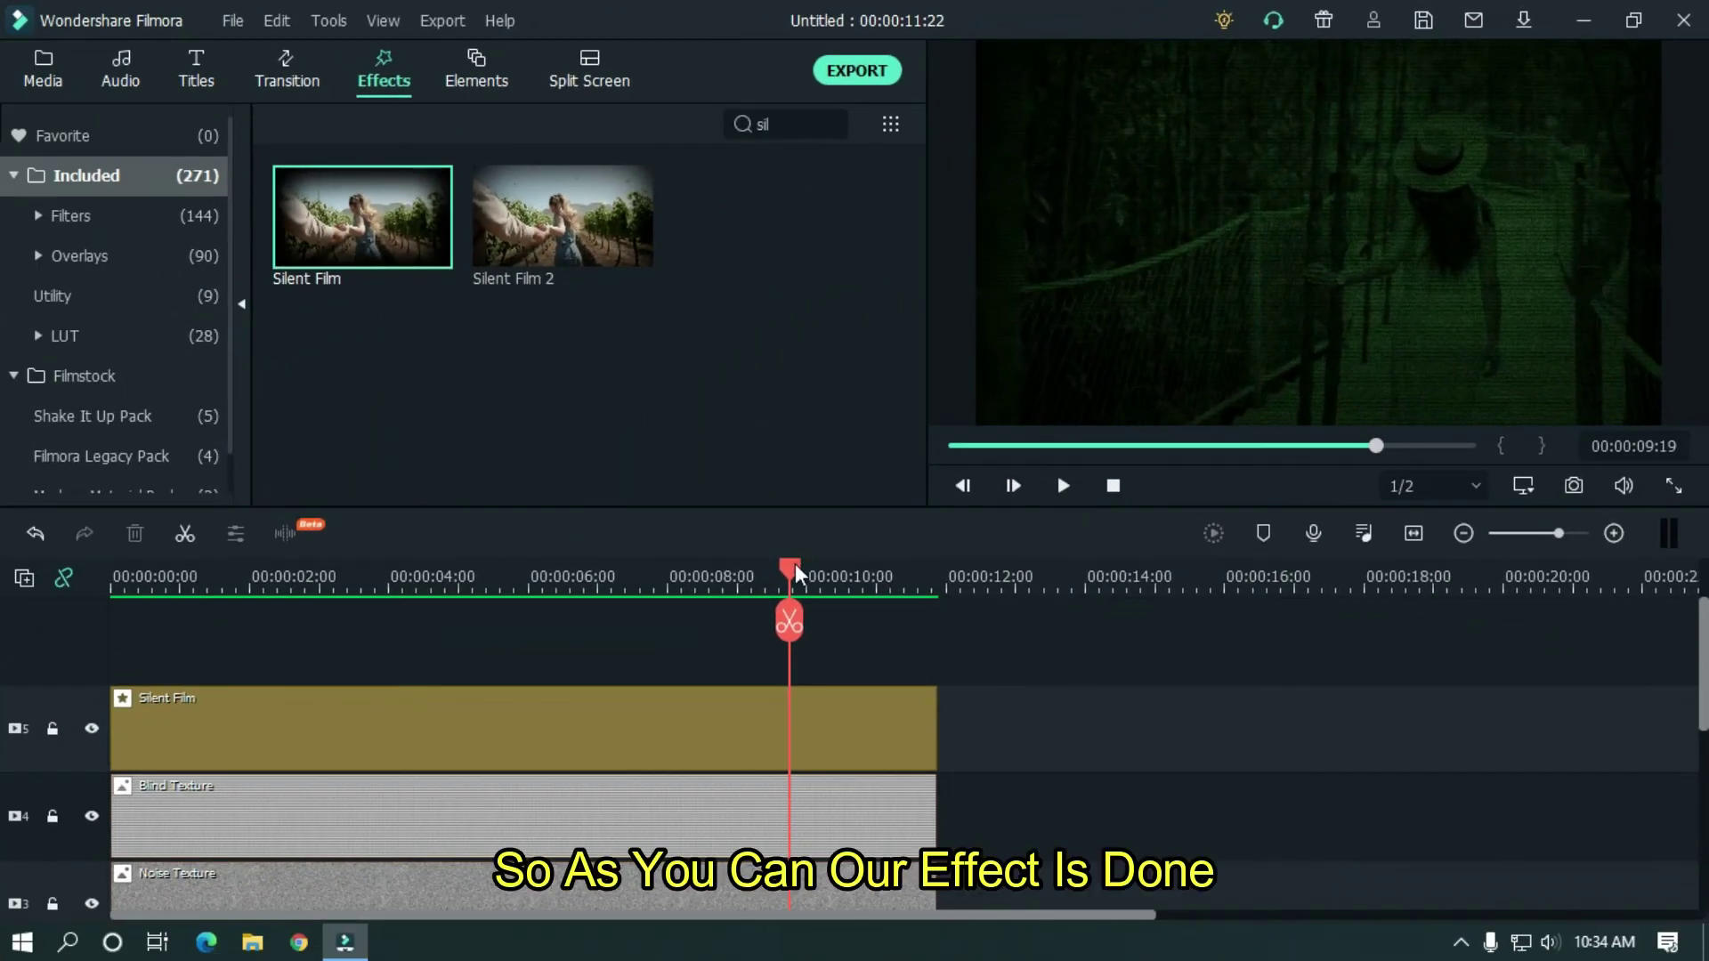
# Set up an MP4 export into the Tutorial Video folder with the file name 'Night Vision 2'
pyautogui.click(852, 73)
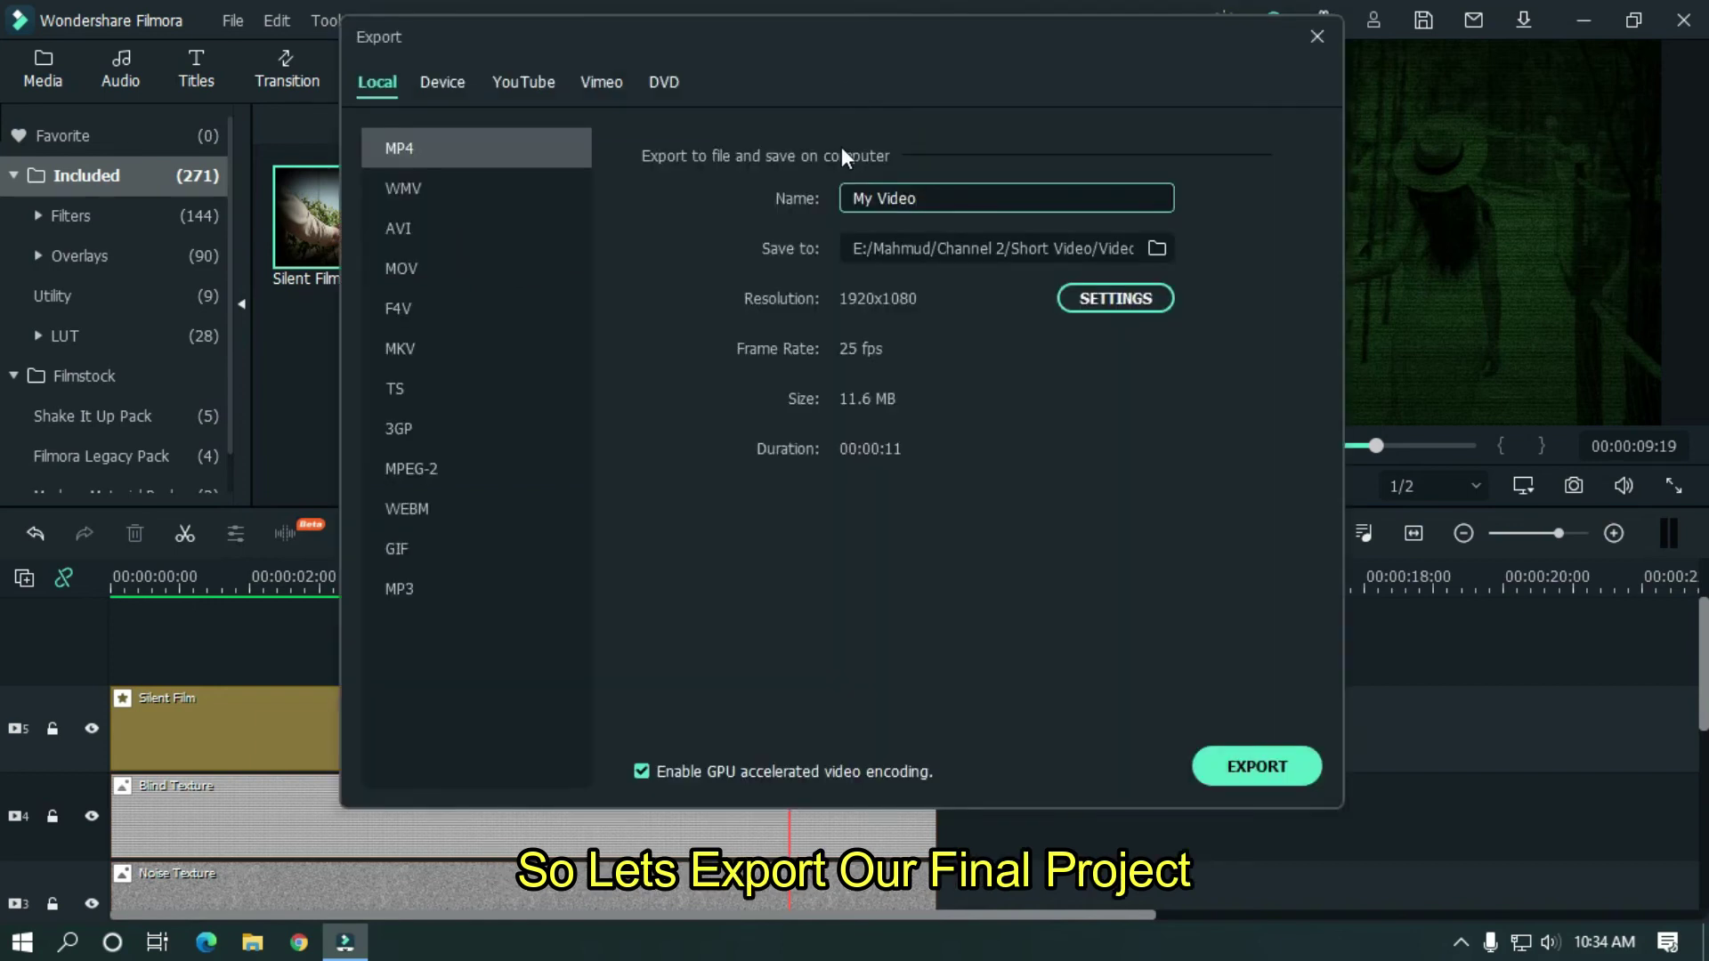
pyautogui.click(1157, 248)
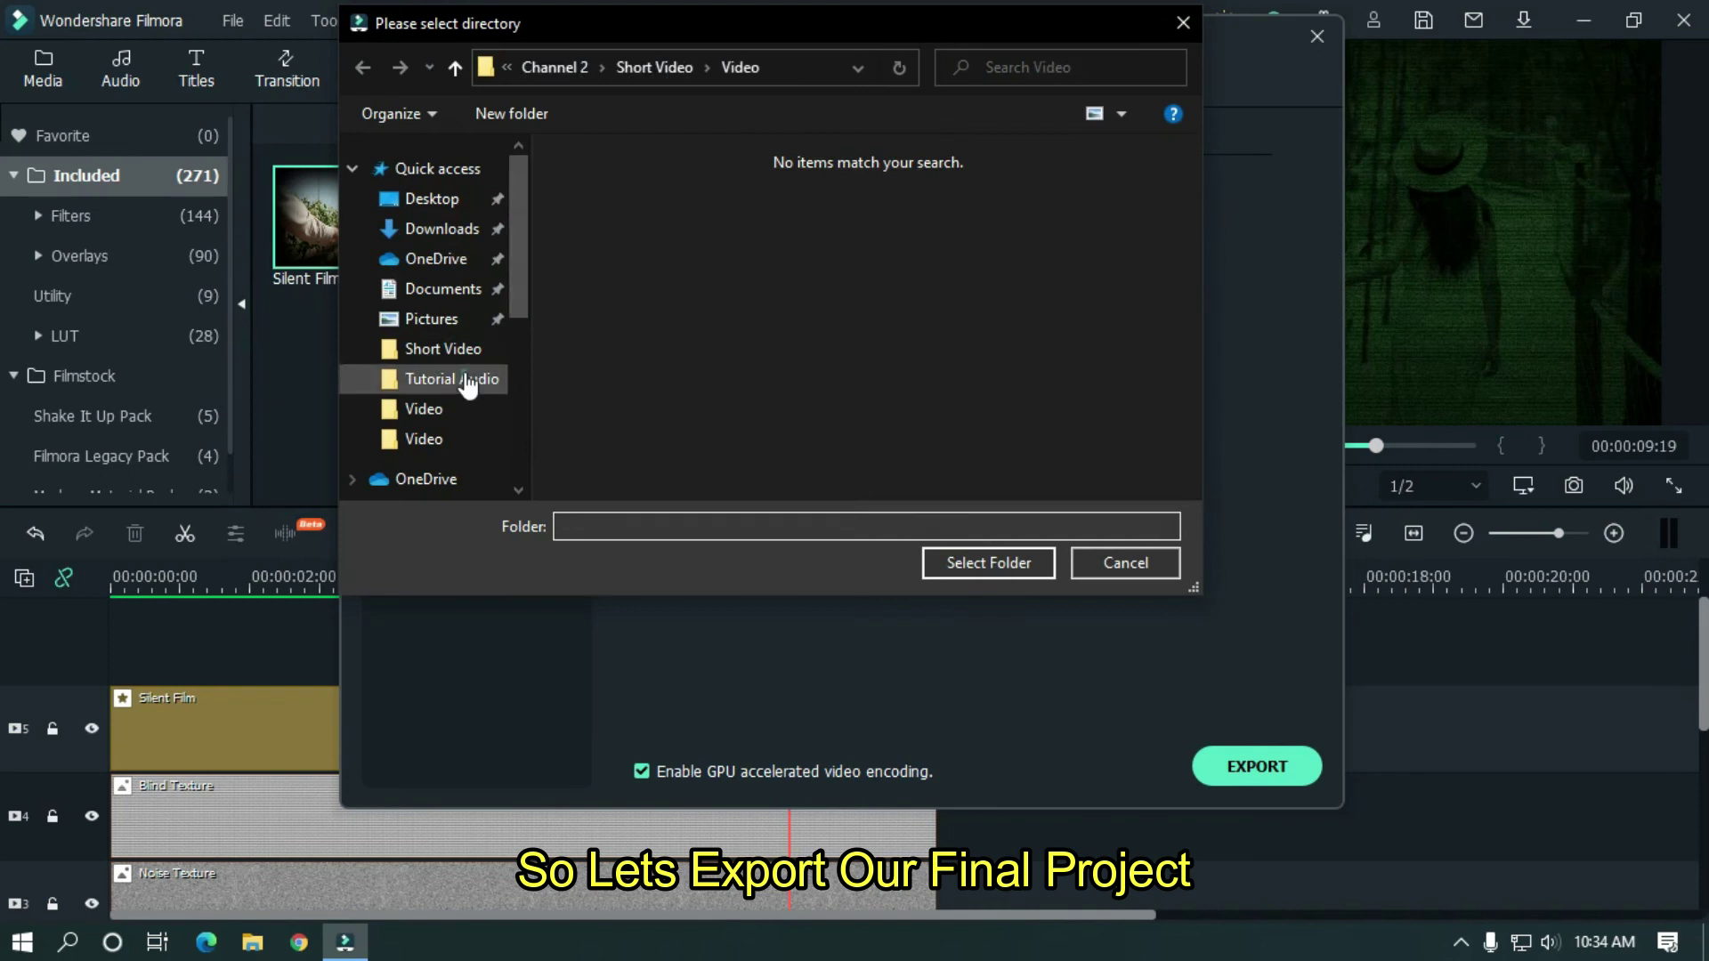
pyautogui.click(466, 381)
pyautogui.click(622, 64)
pyautogui.click(629, 233)
pyautogui.click(988, 561)
pyautogui.write('Night Vision 2')
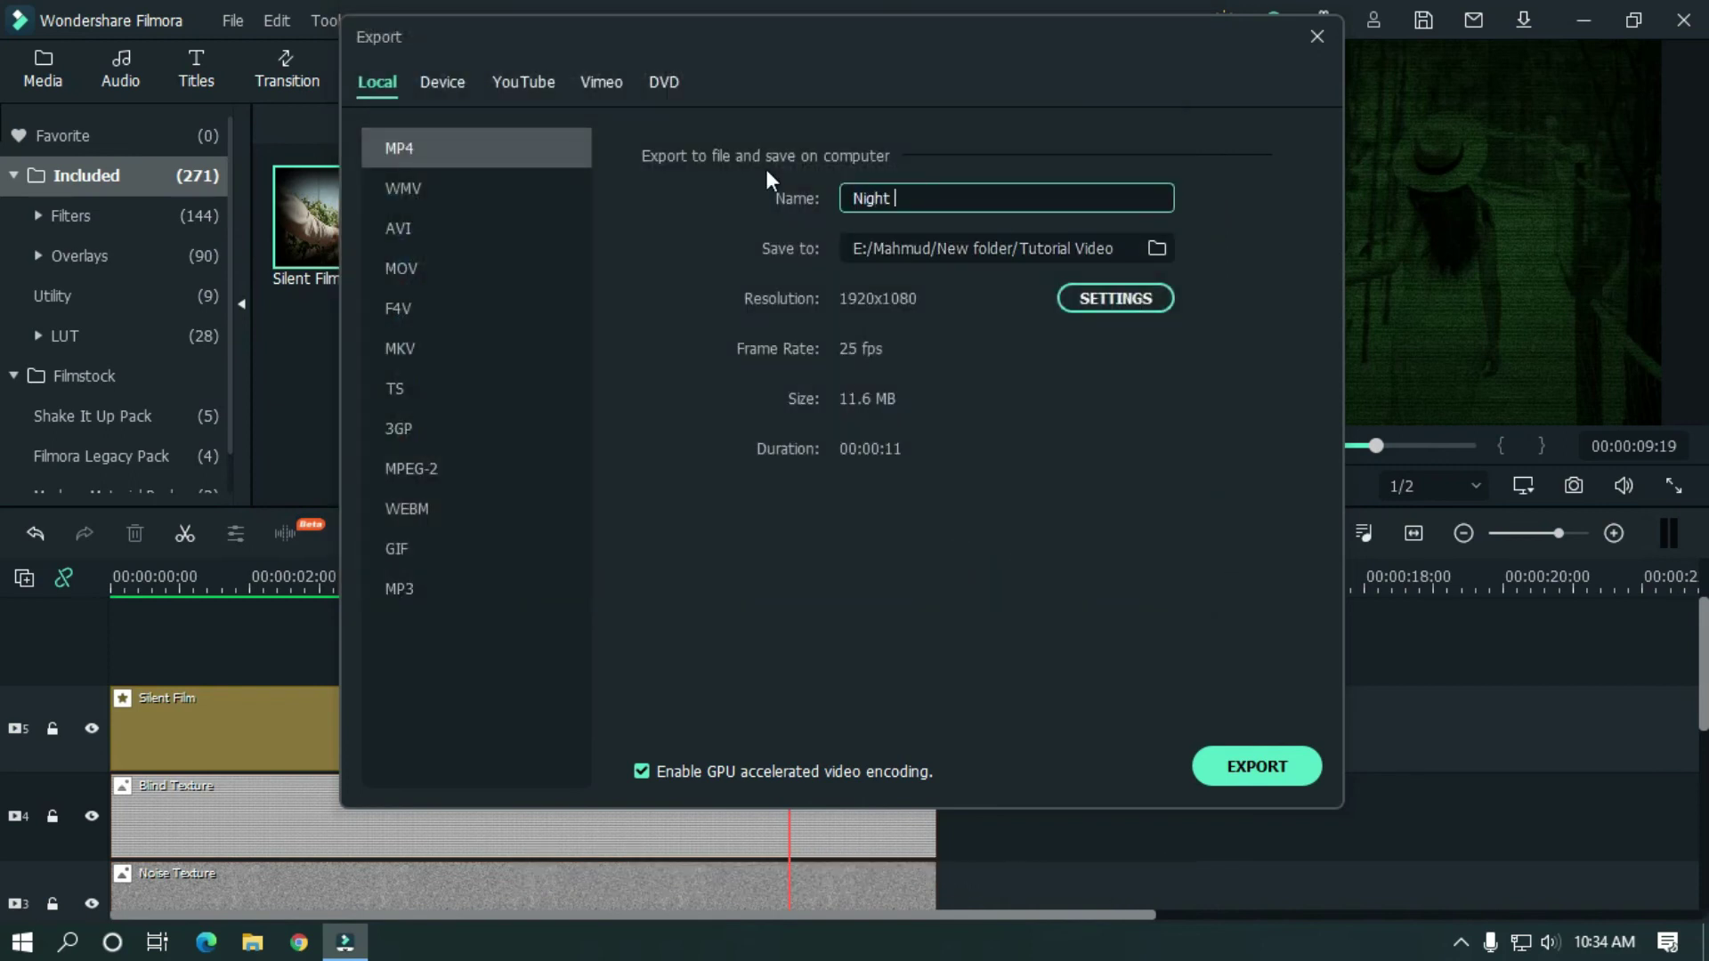